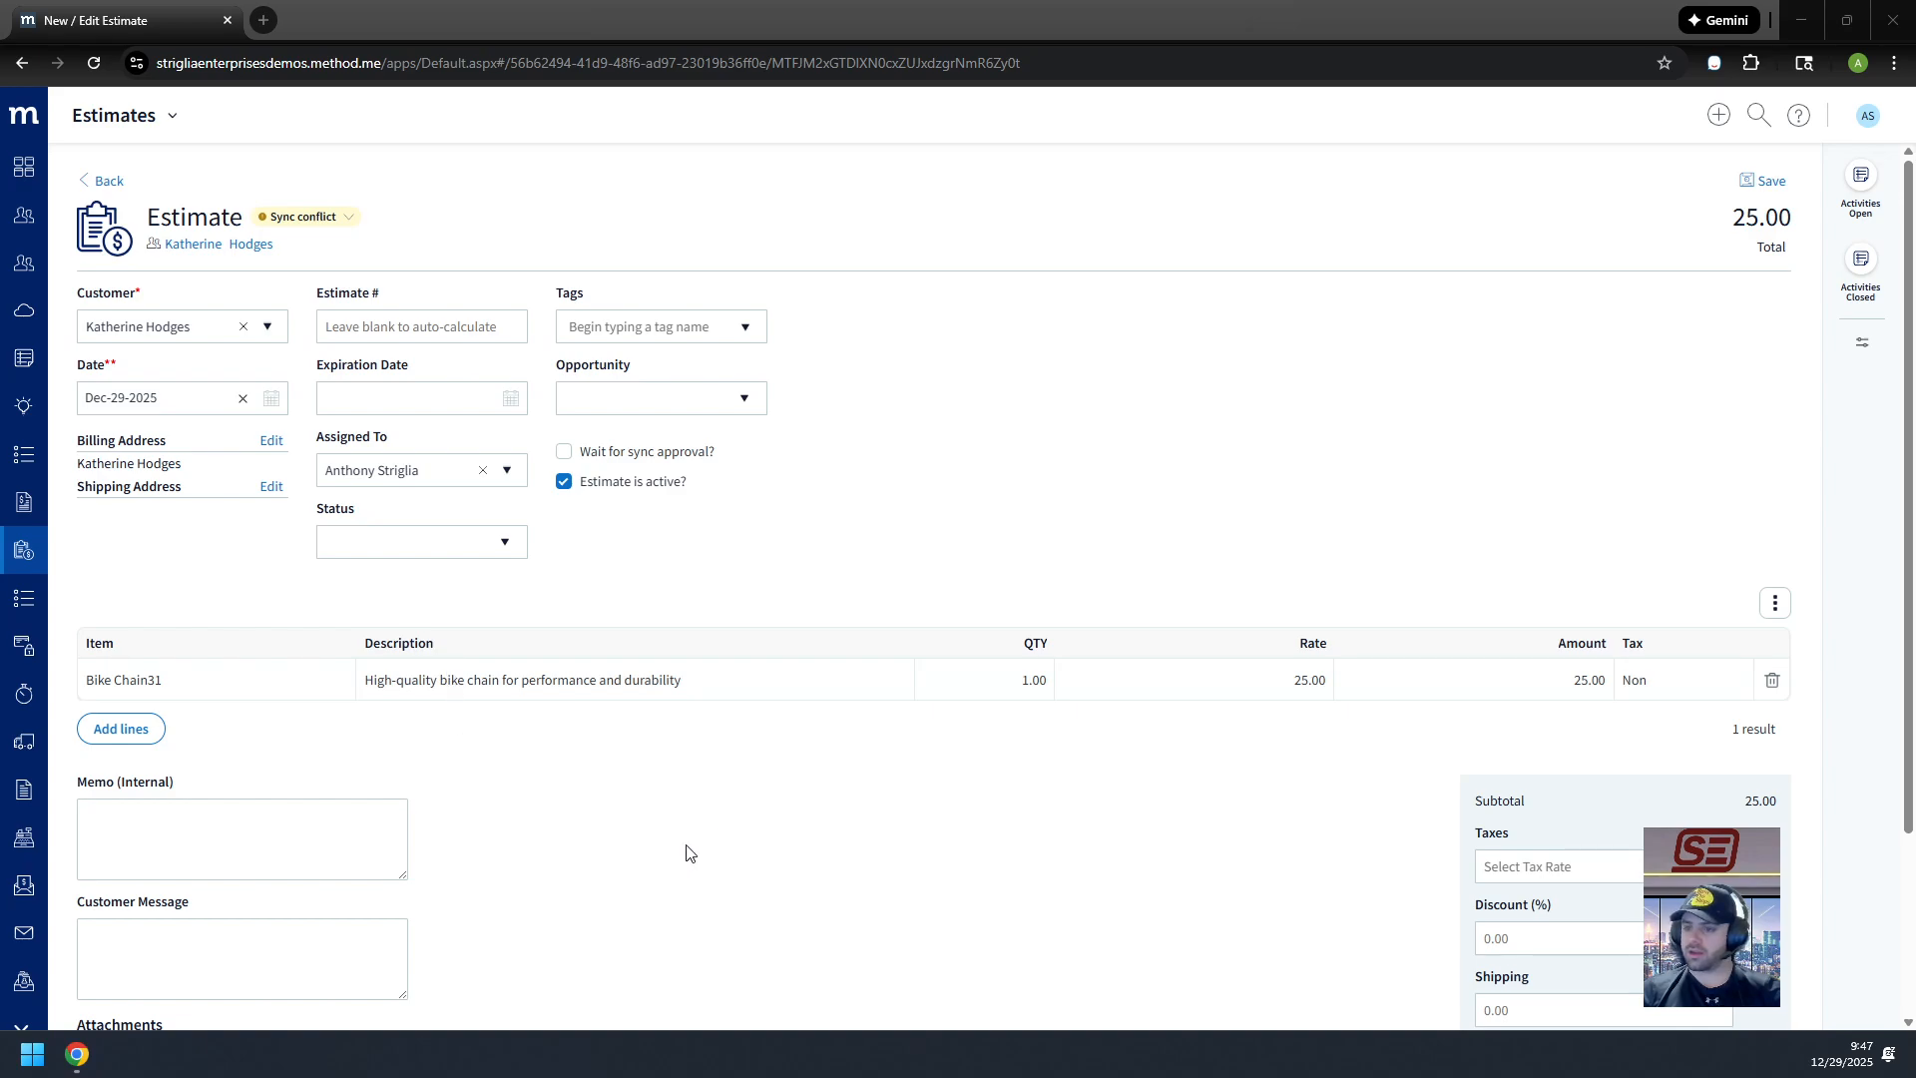
# Step: Return to the estimates list and reopen the first estimate
pyautogui.scroll(3, 791, 804)
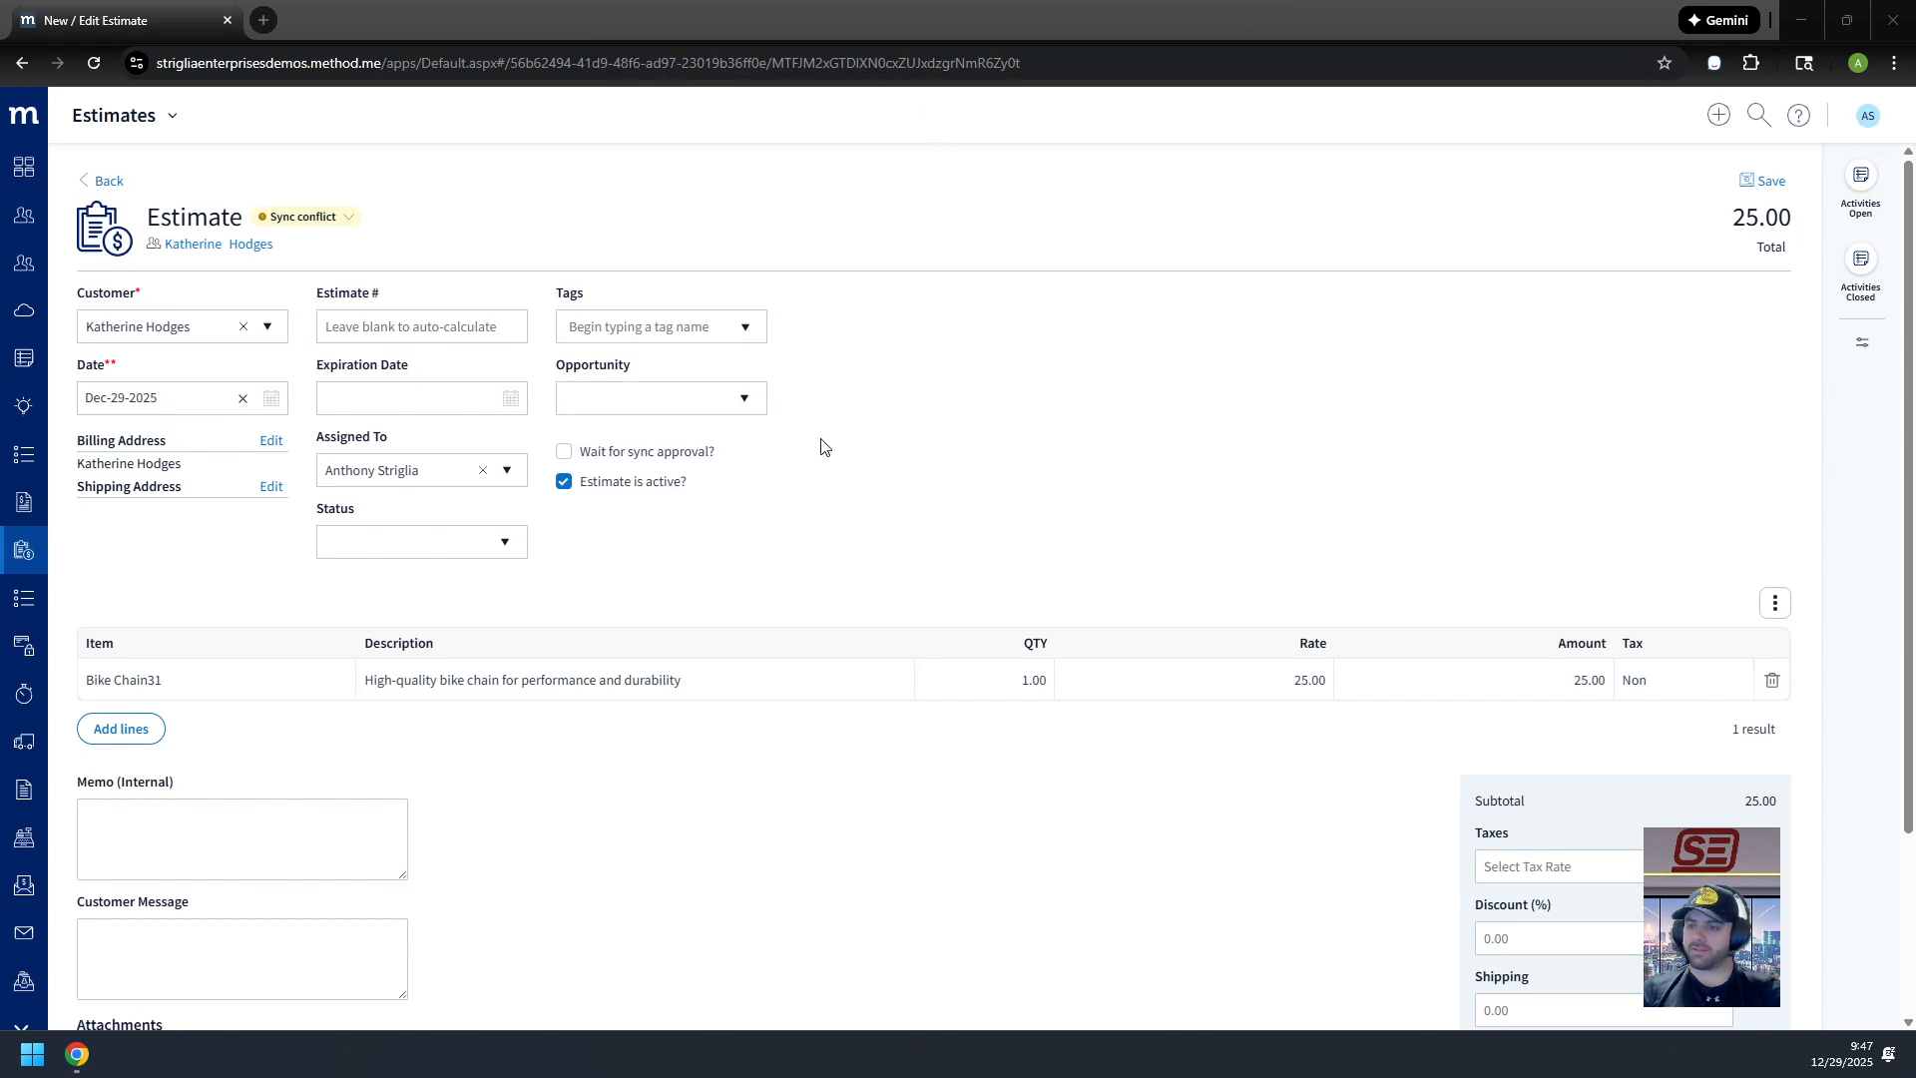
pyautogui.click(125, 183)
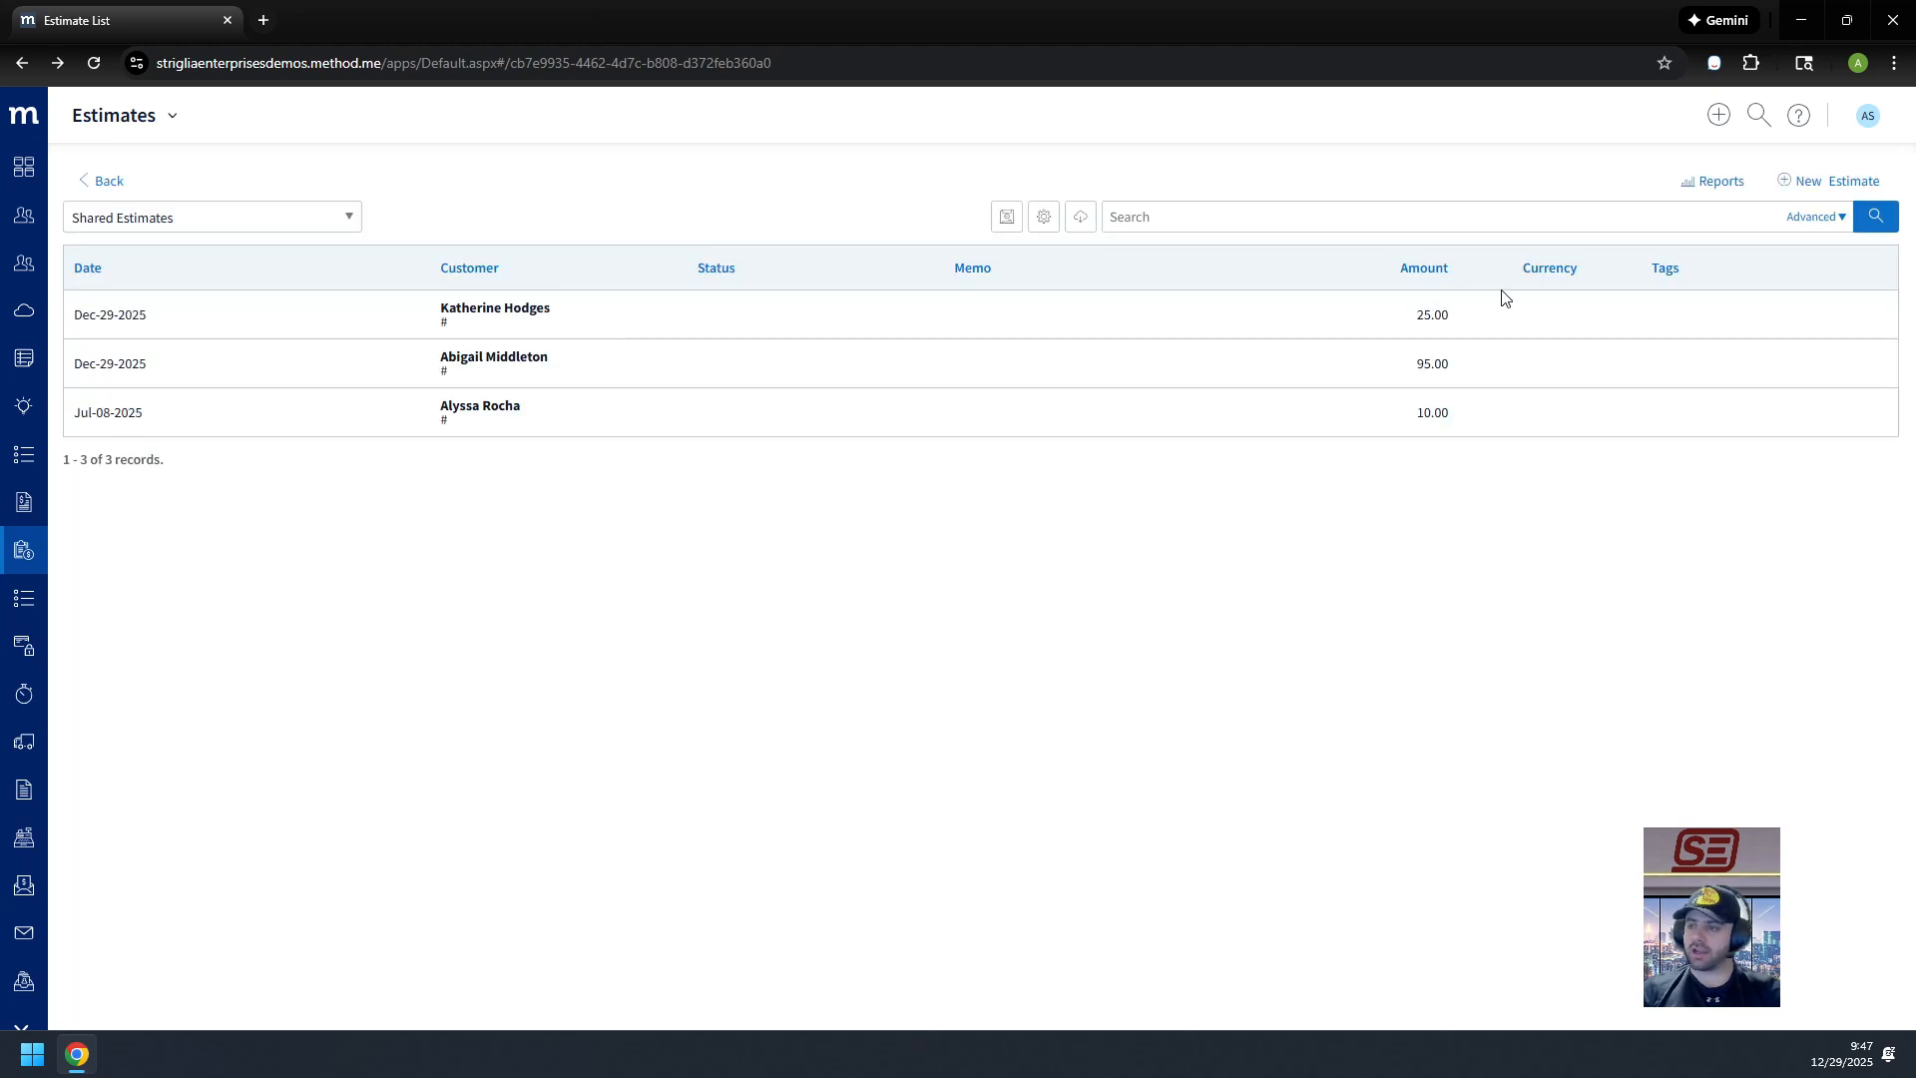
pyautogui.click(625, 315)
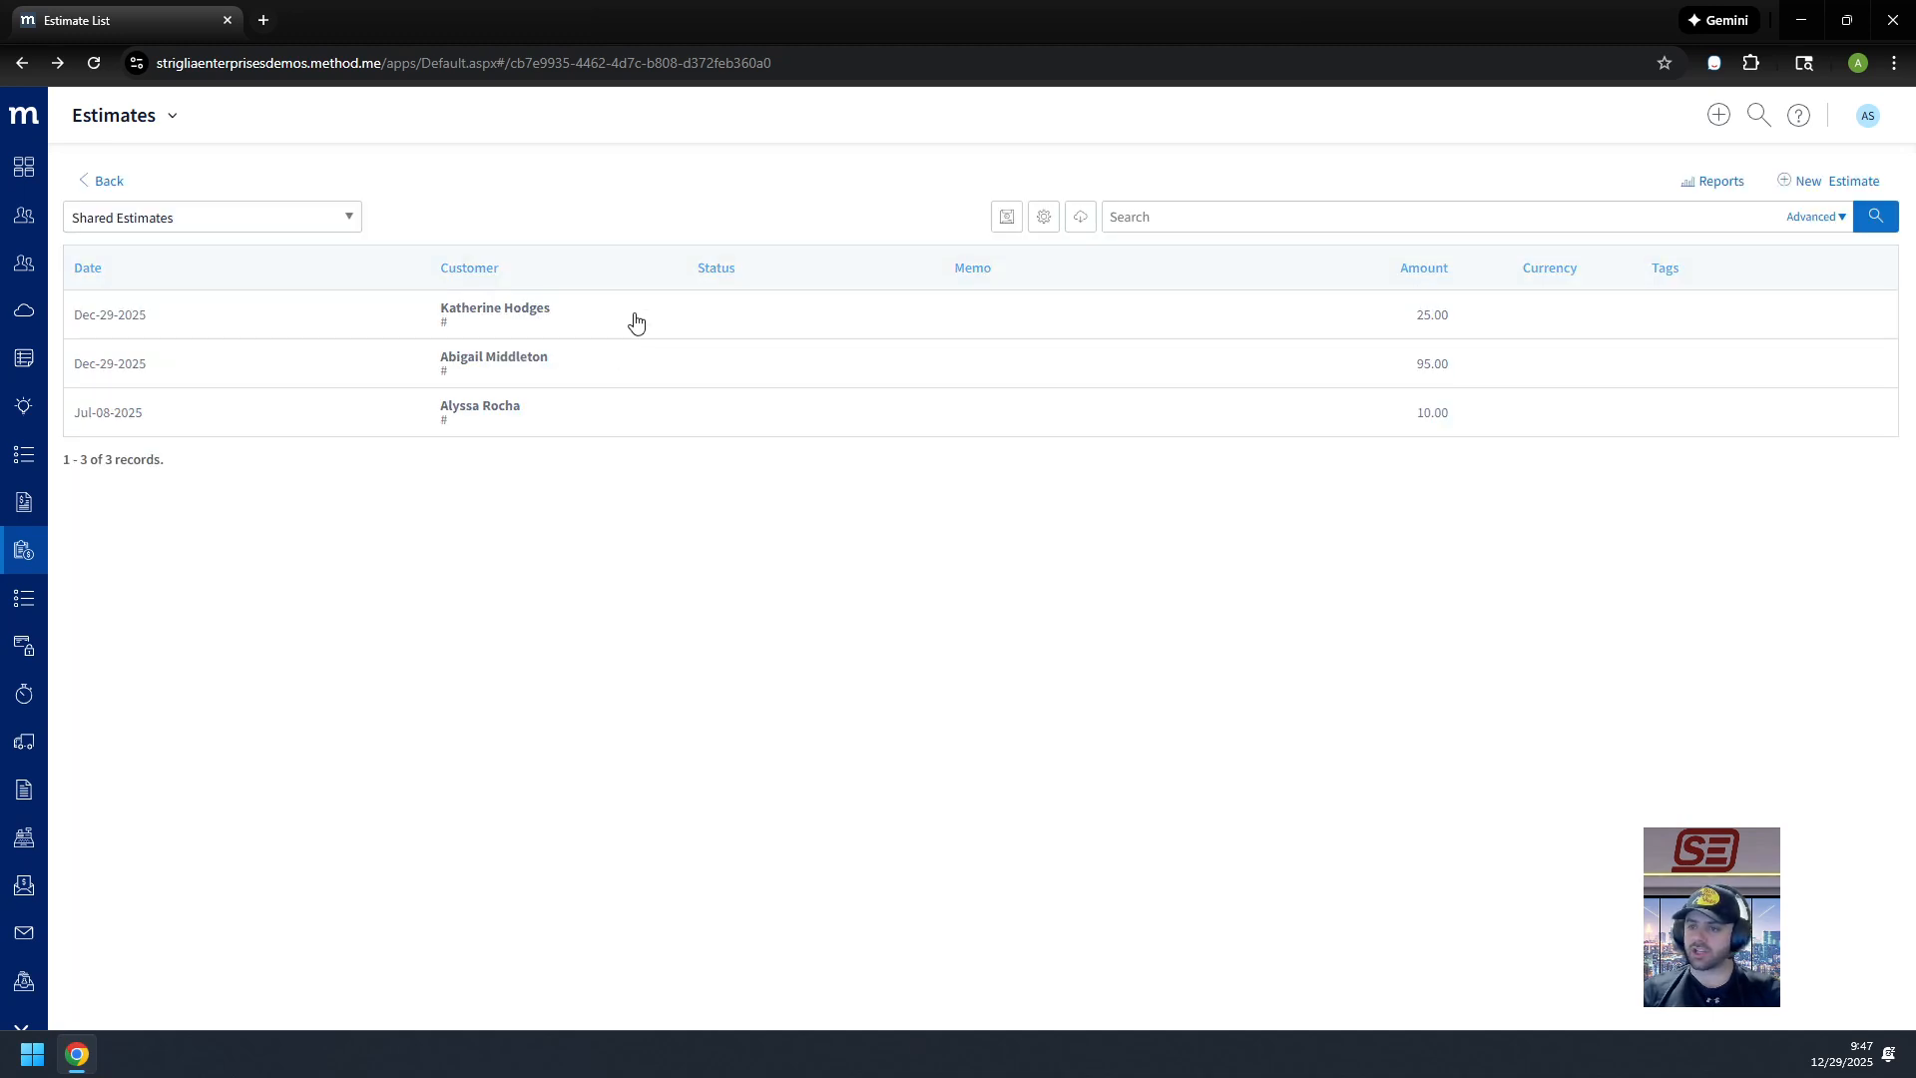
# Step: Add a Text field named InternalReference to the Estimate table in Tables & Fields and save it
pyautogui.click(1870, 118)
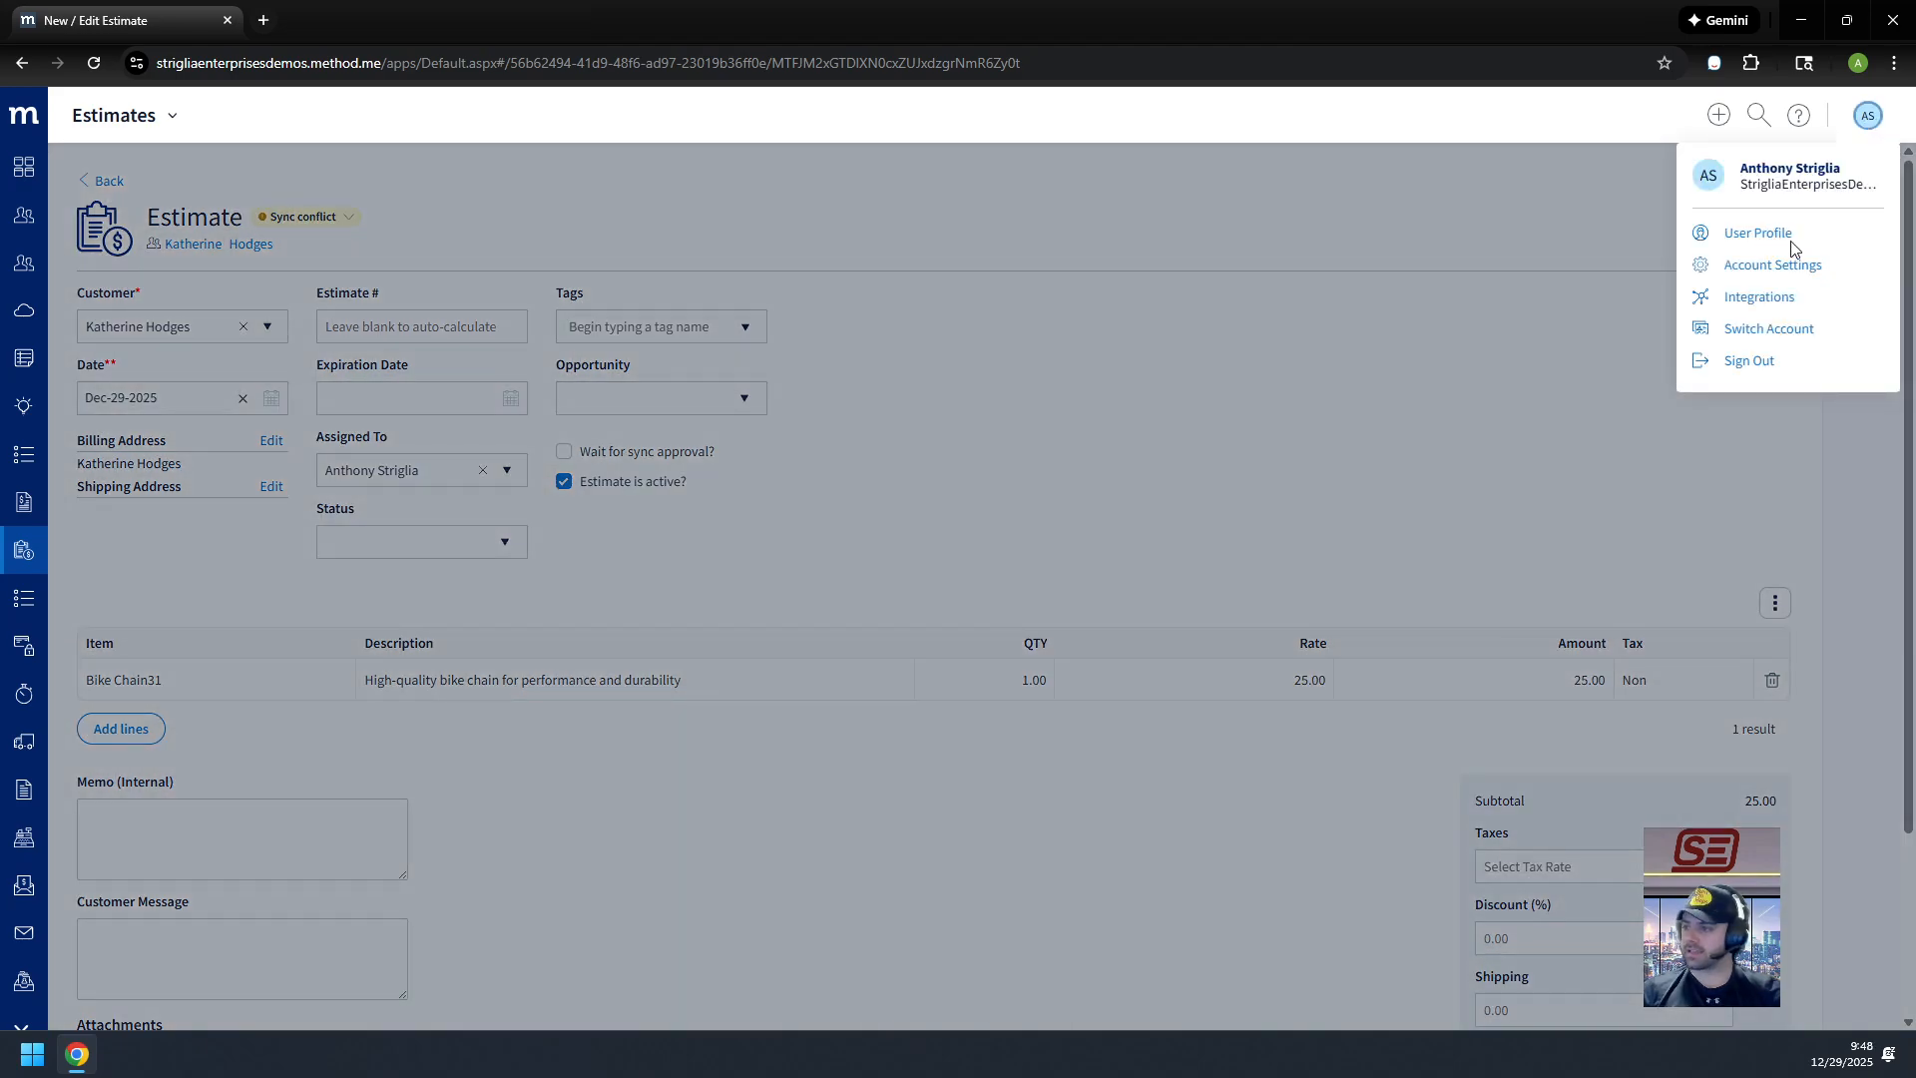
pyautogui.click(1742, 274)
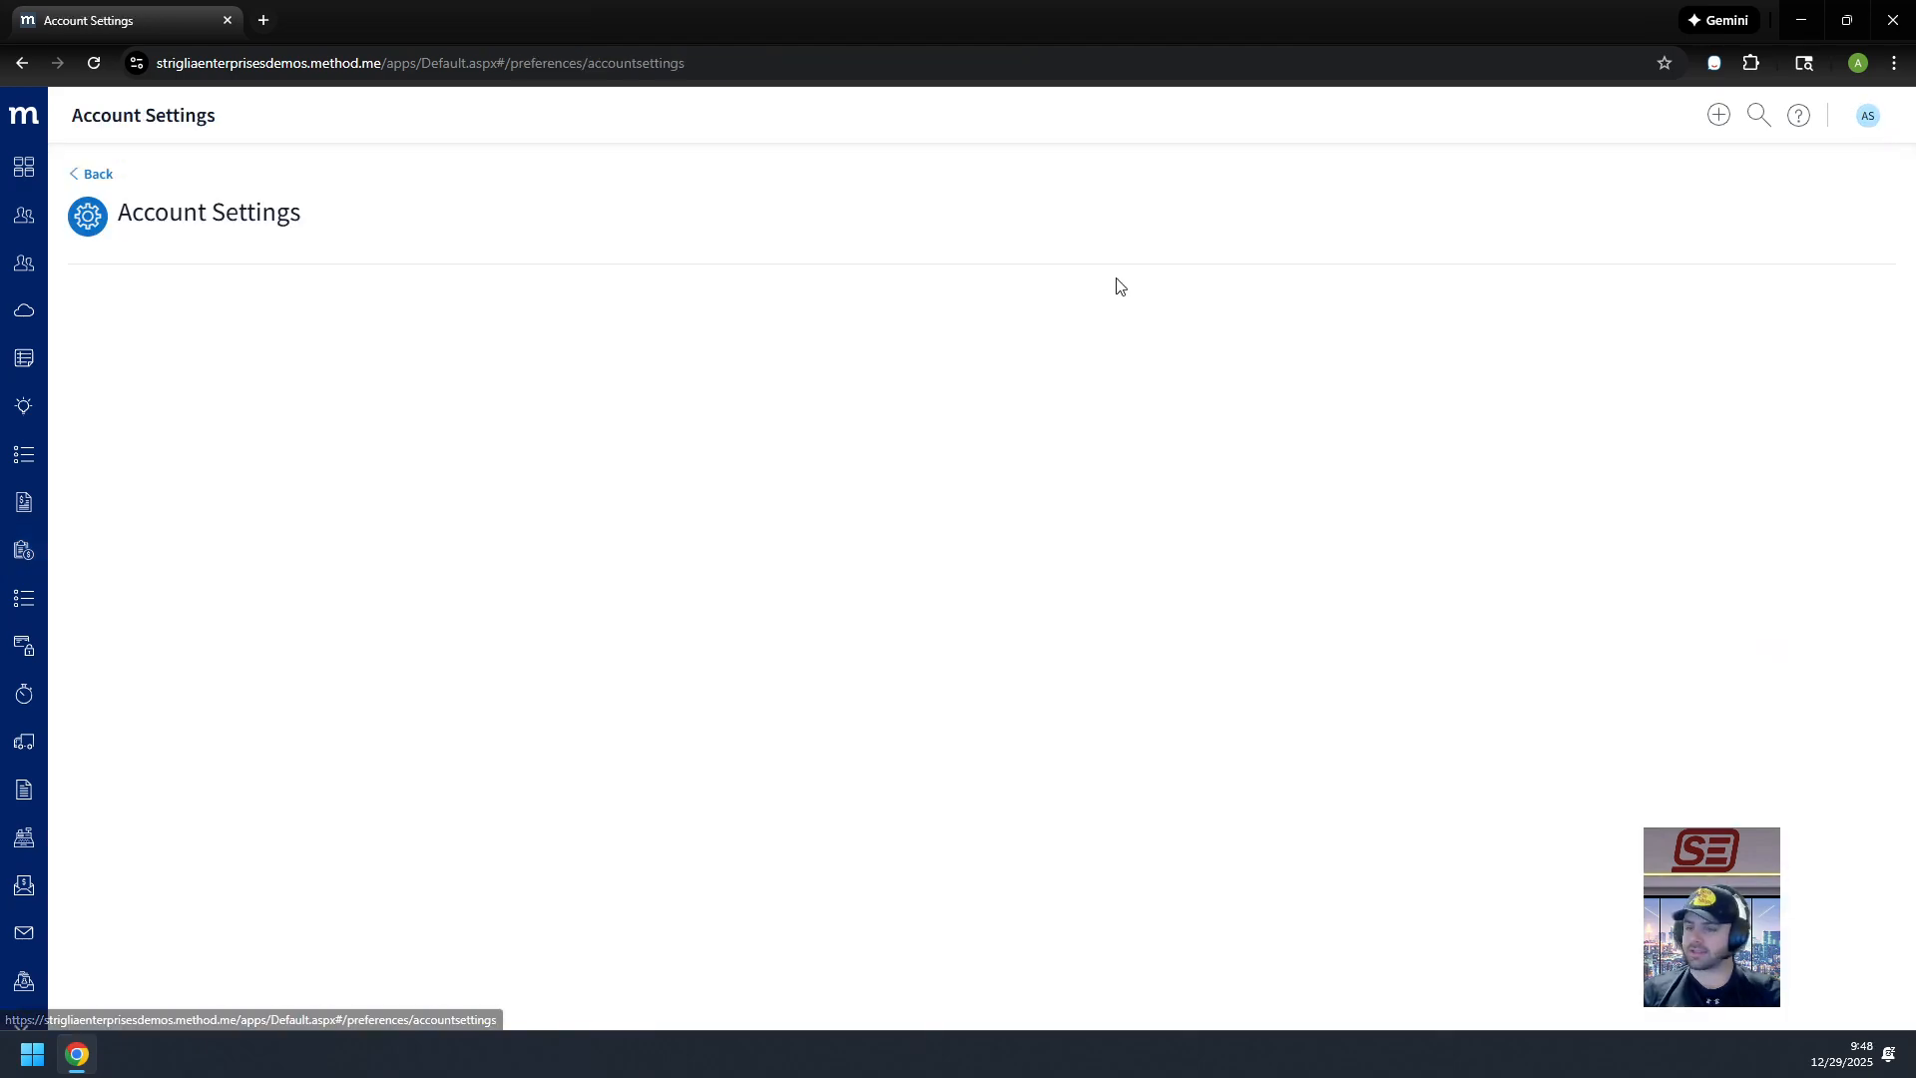
pyautogui.click(171, 774)
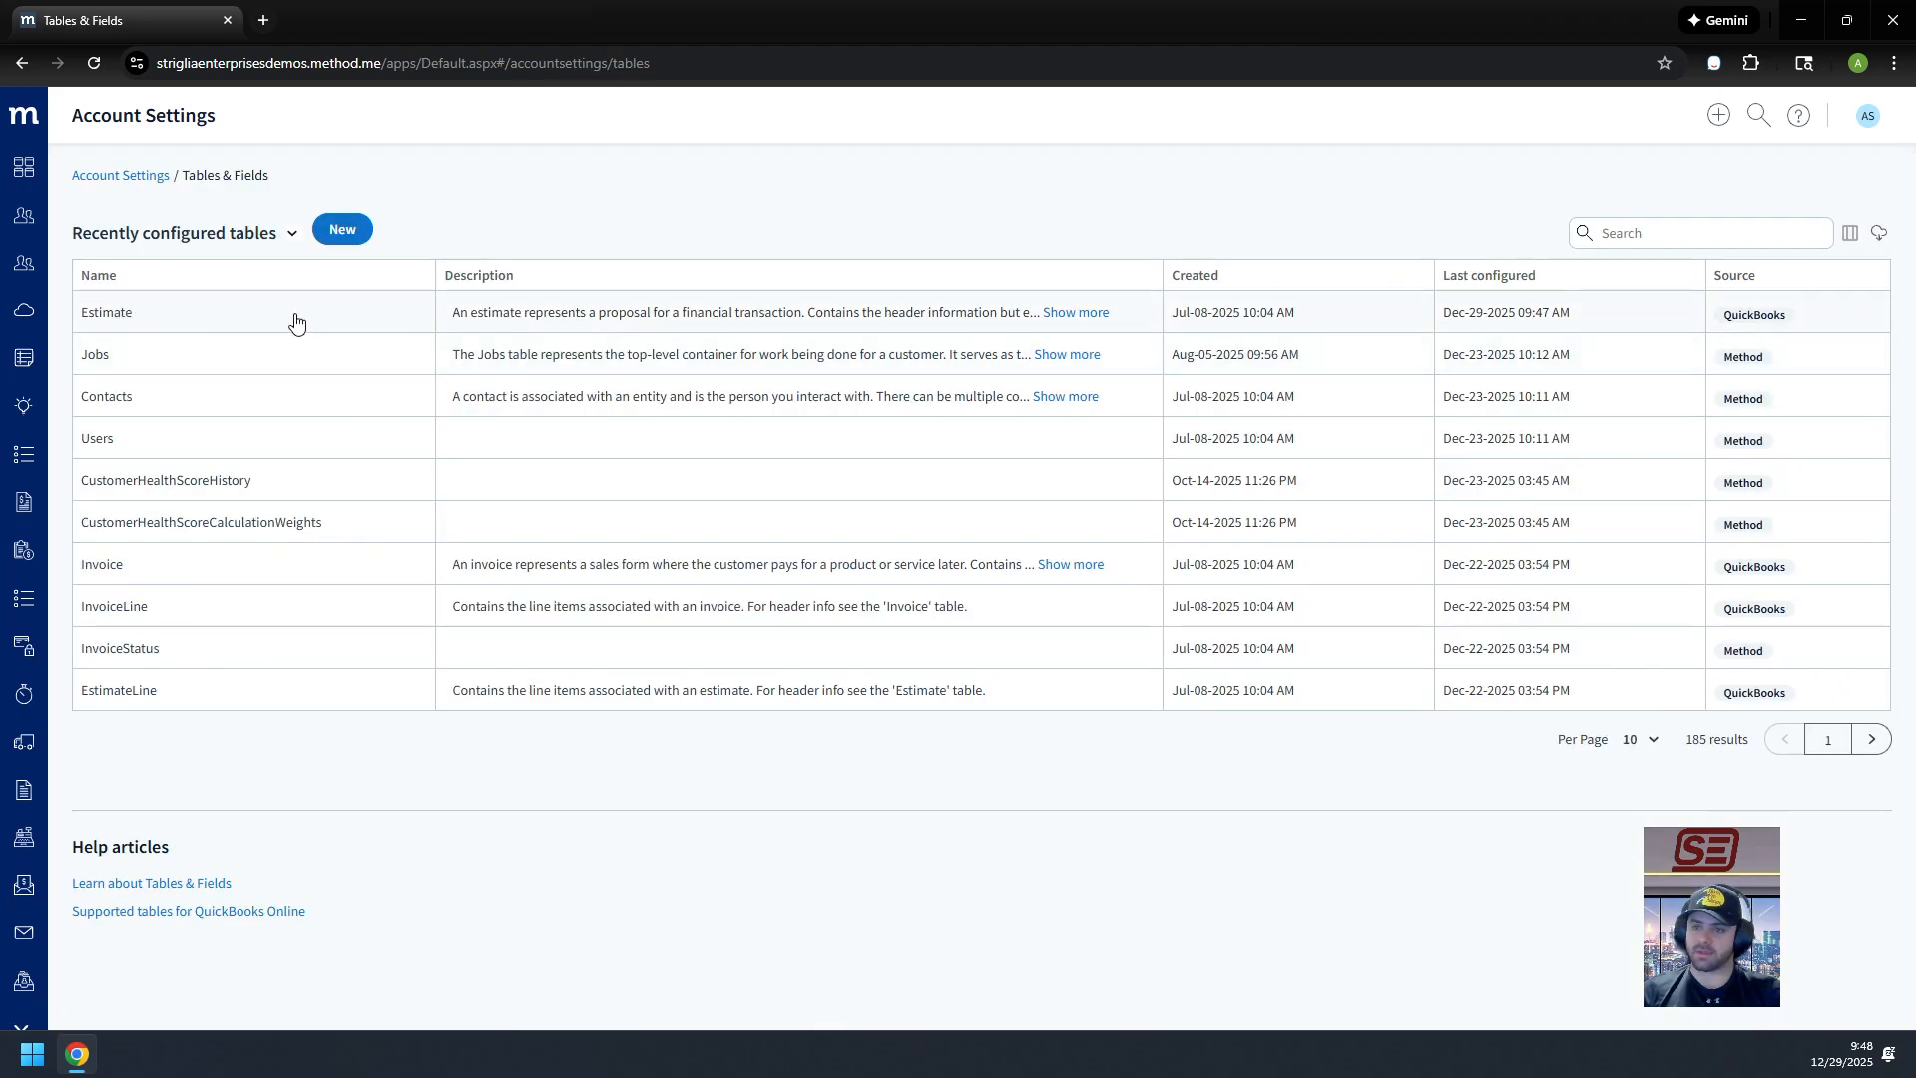
pyautogui.click(286, 323)
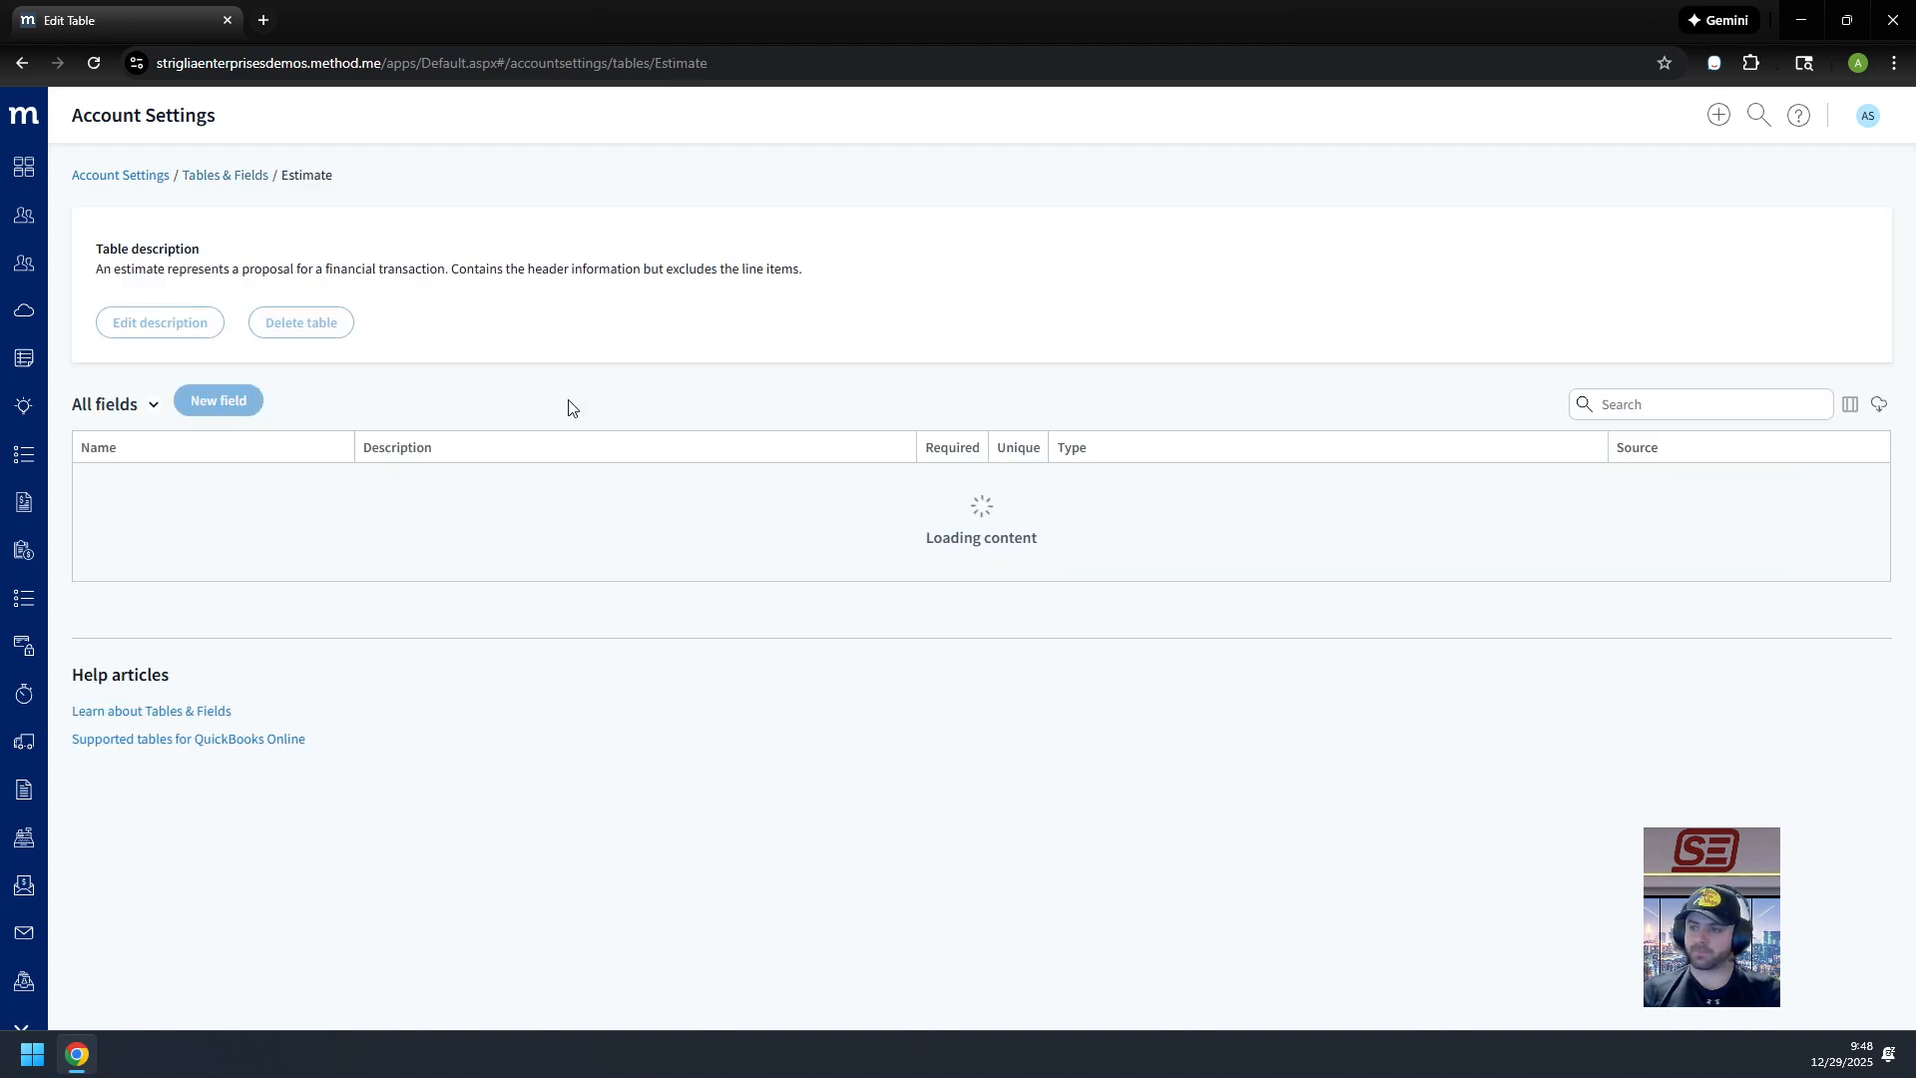
pyautogui.click(216, 401)
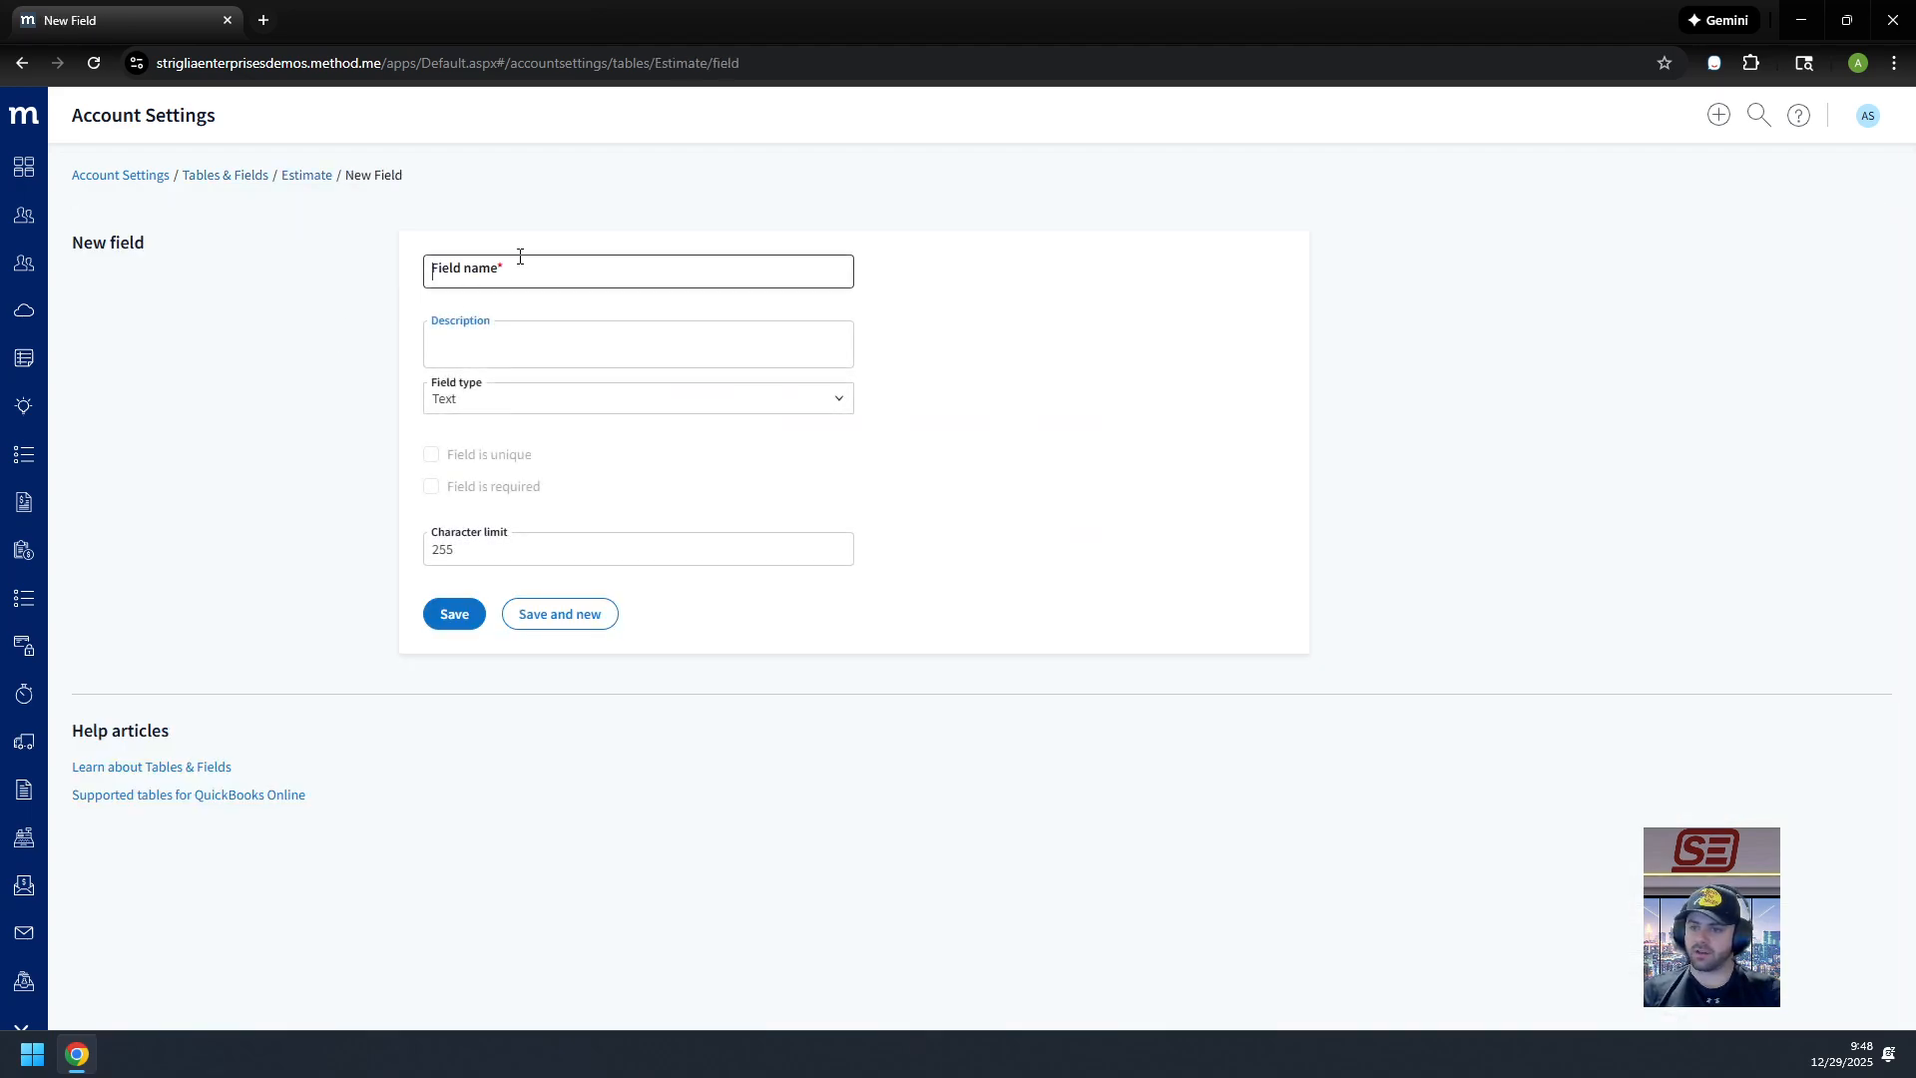
pyautogui.click(520, 258)
pyautogui.write('Interna')
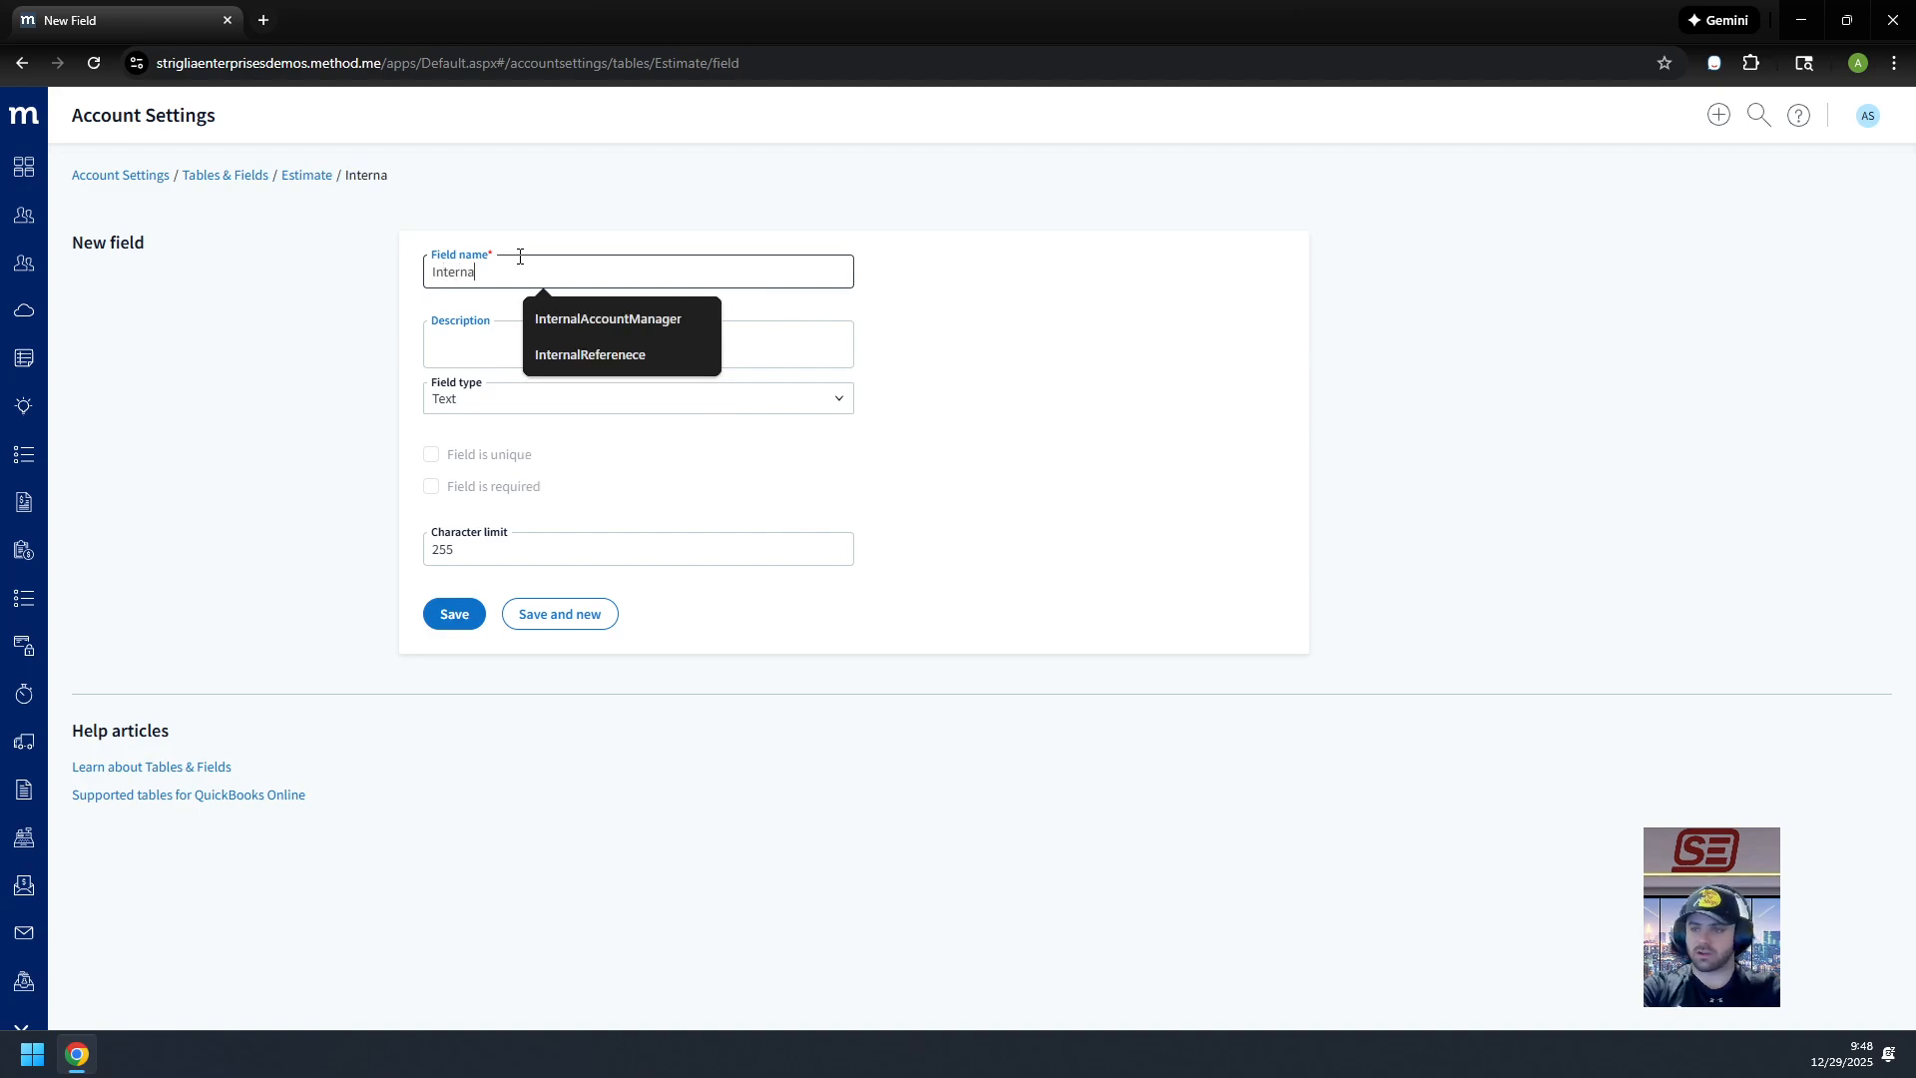
pyautogui.write('lReferen')
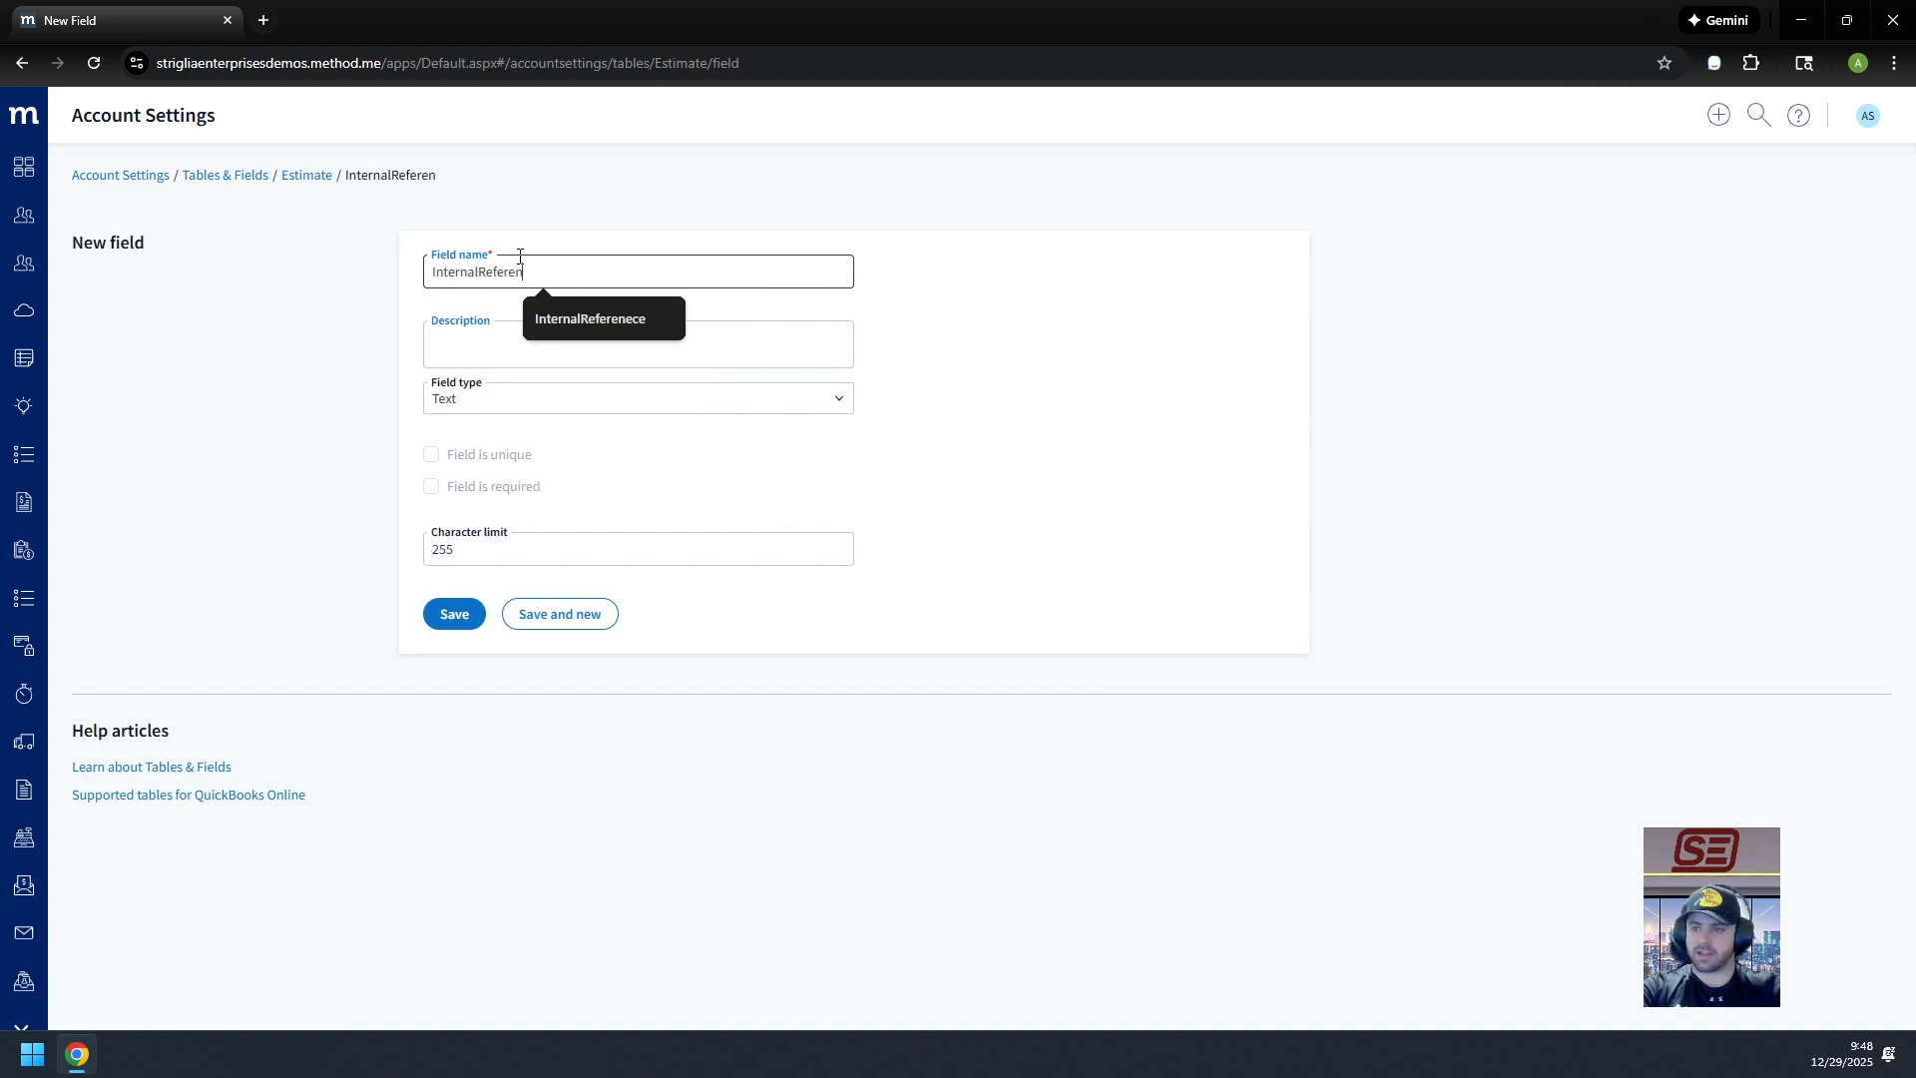
pyautogui.write('ce')
pyautogui.press('Tab')
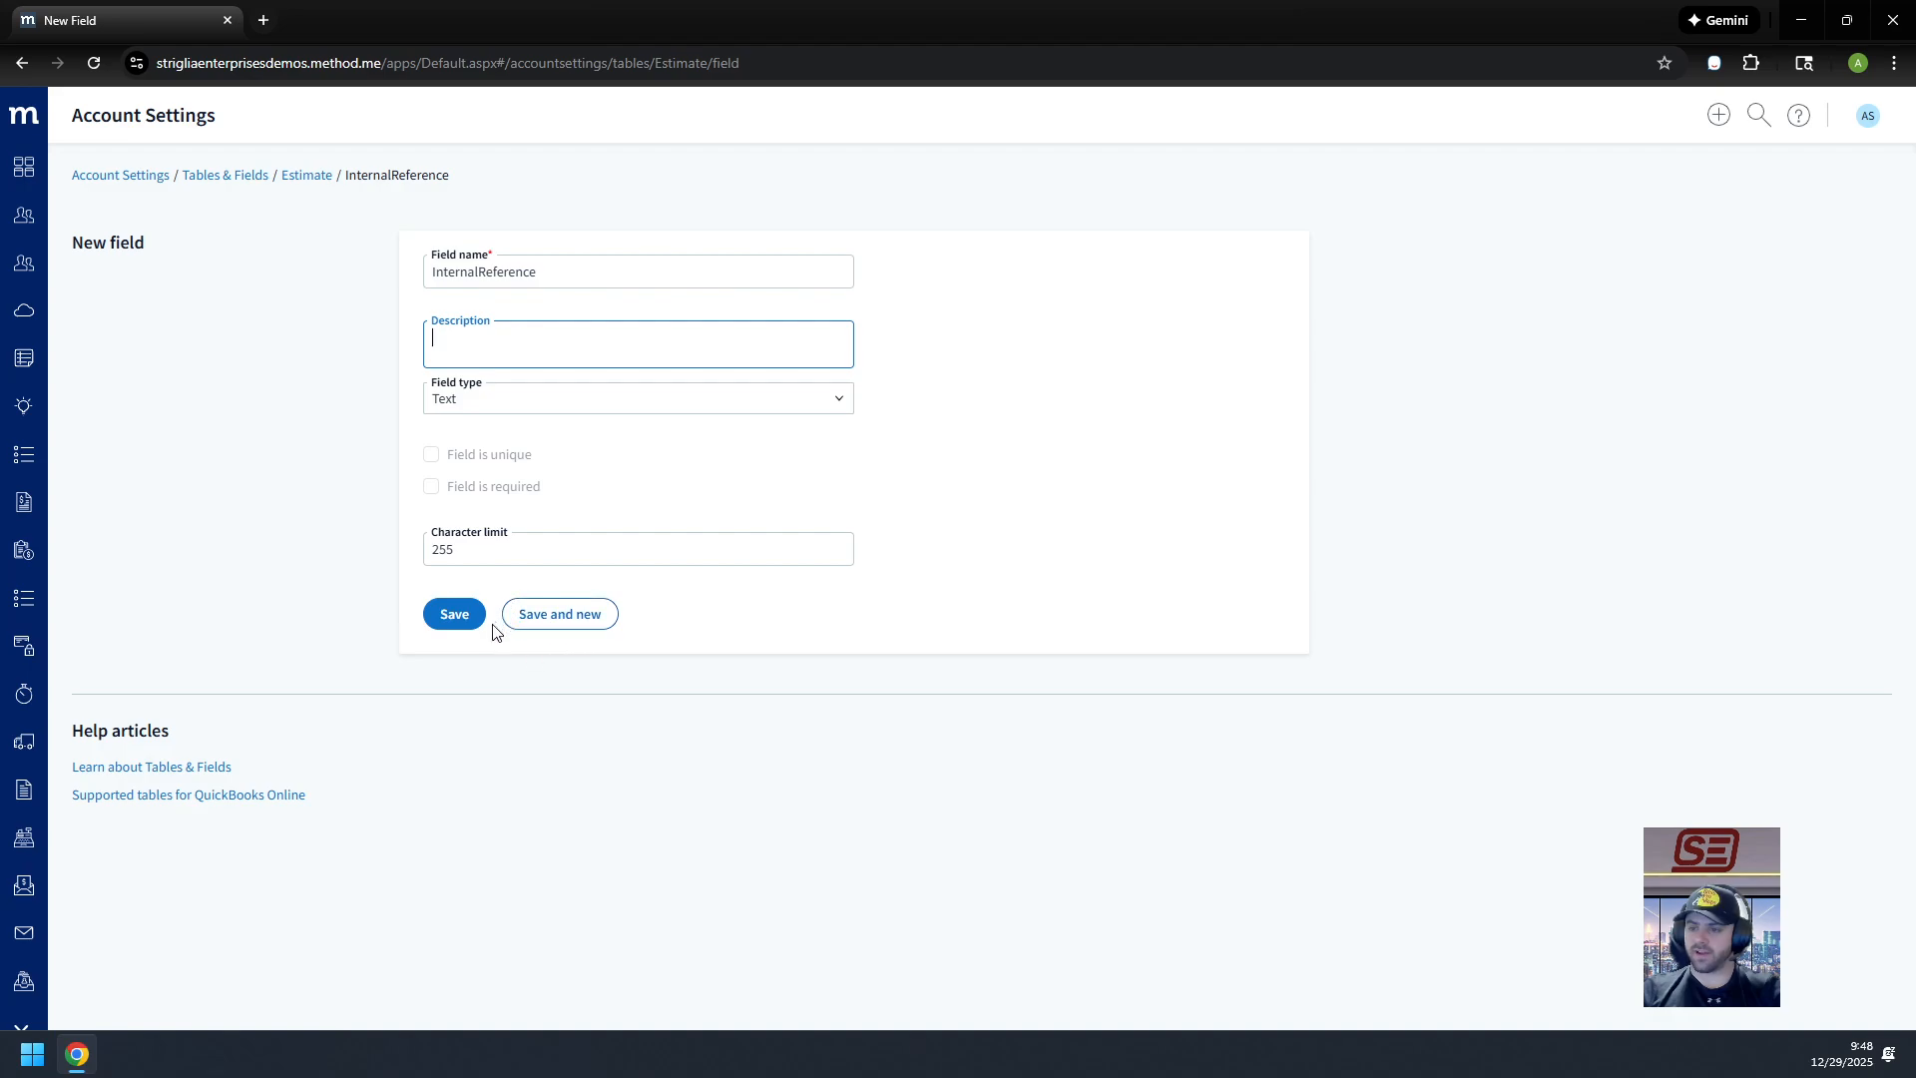
pyautogui.click(456, 625)
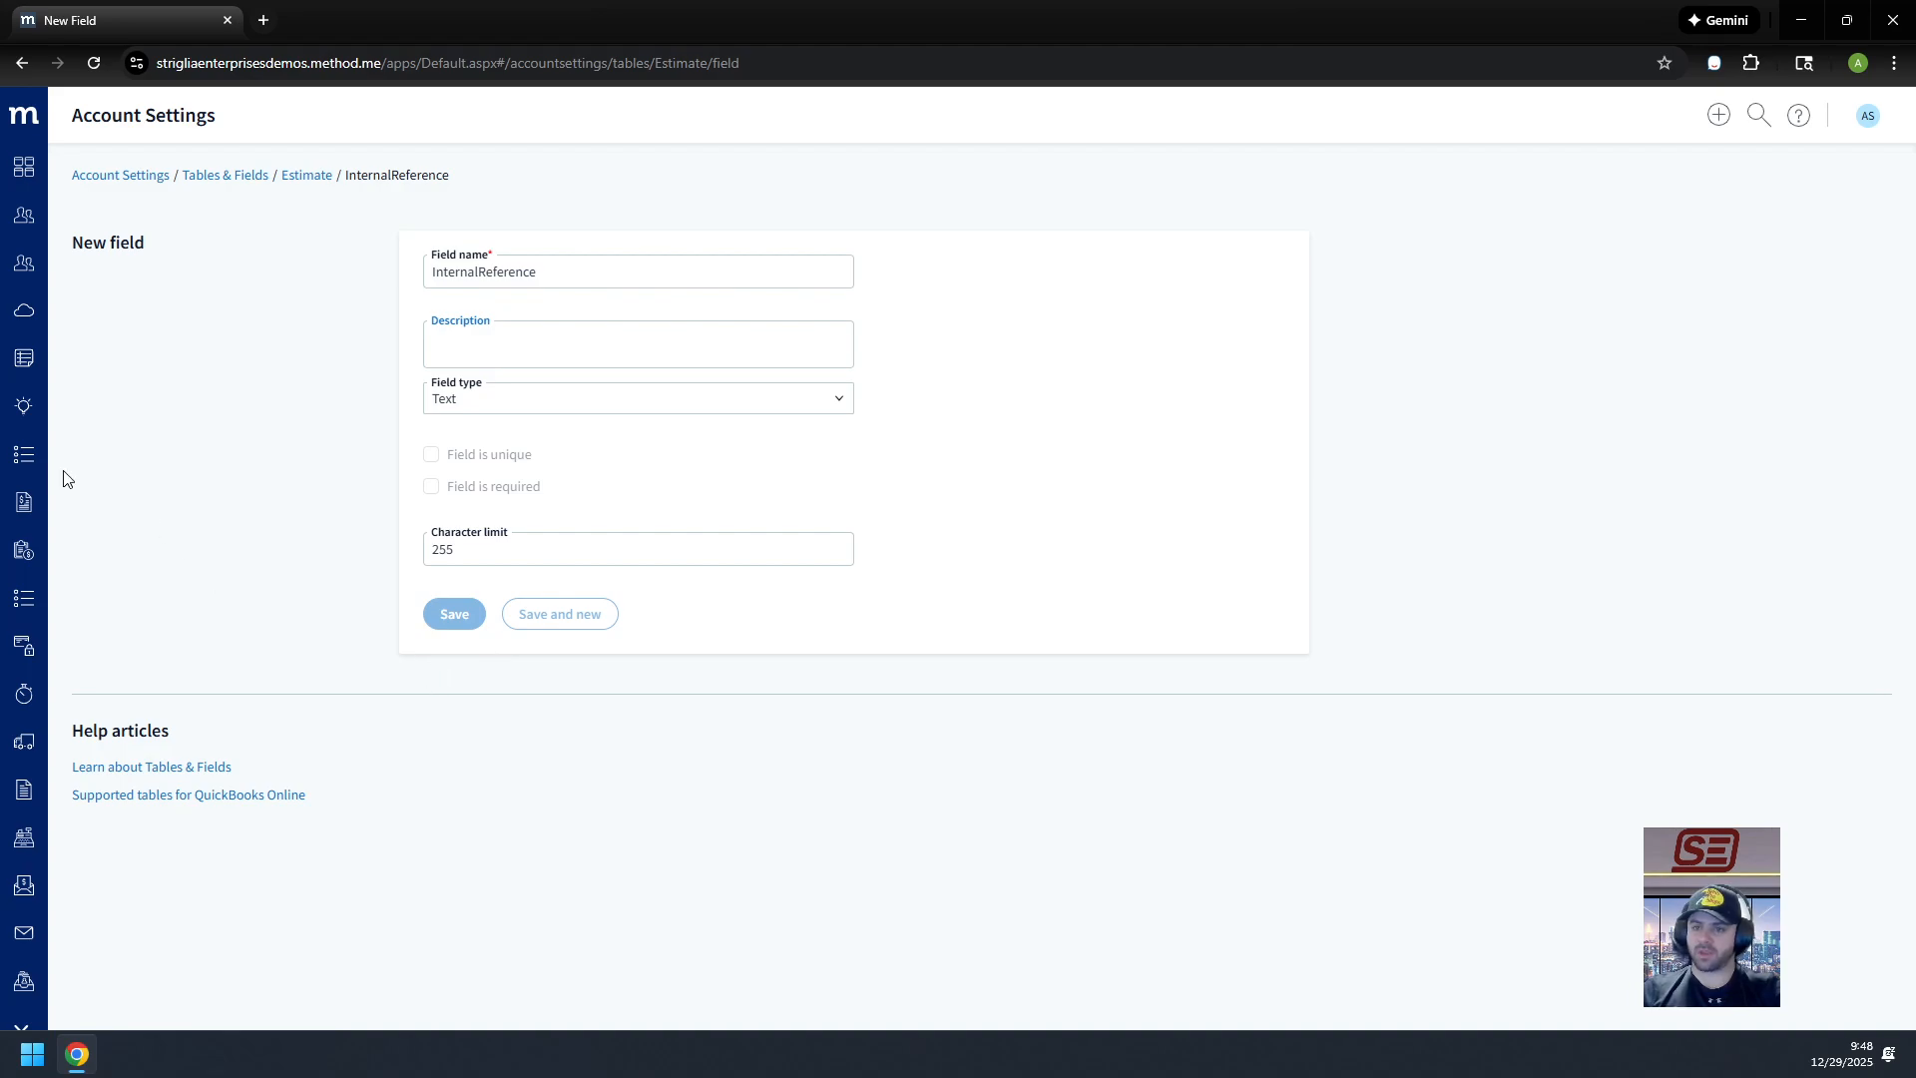
# Step: Open the first estimate and launch Customize screen for the New / Edit Estimate layout
pyautogui.click(21, 561)
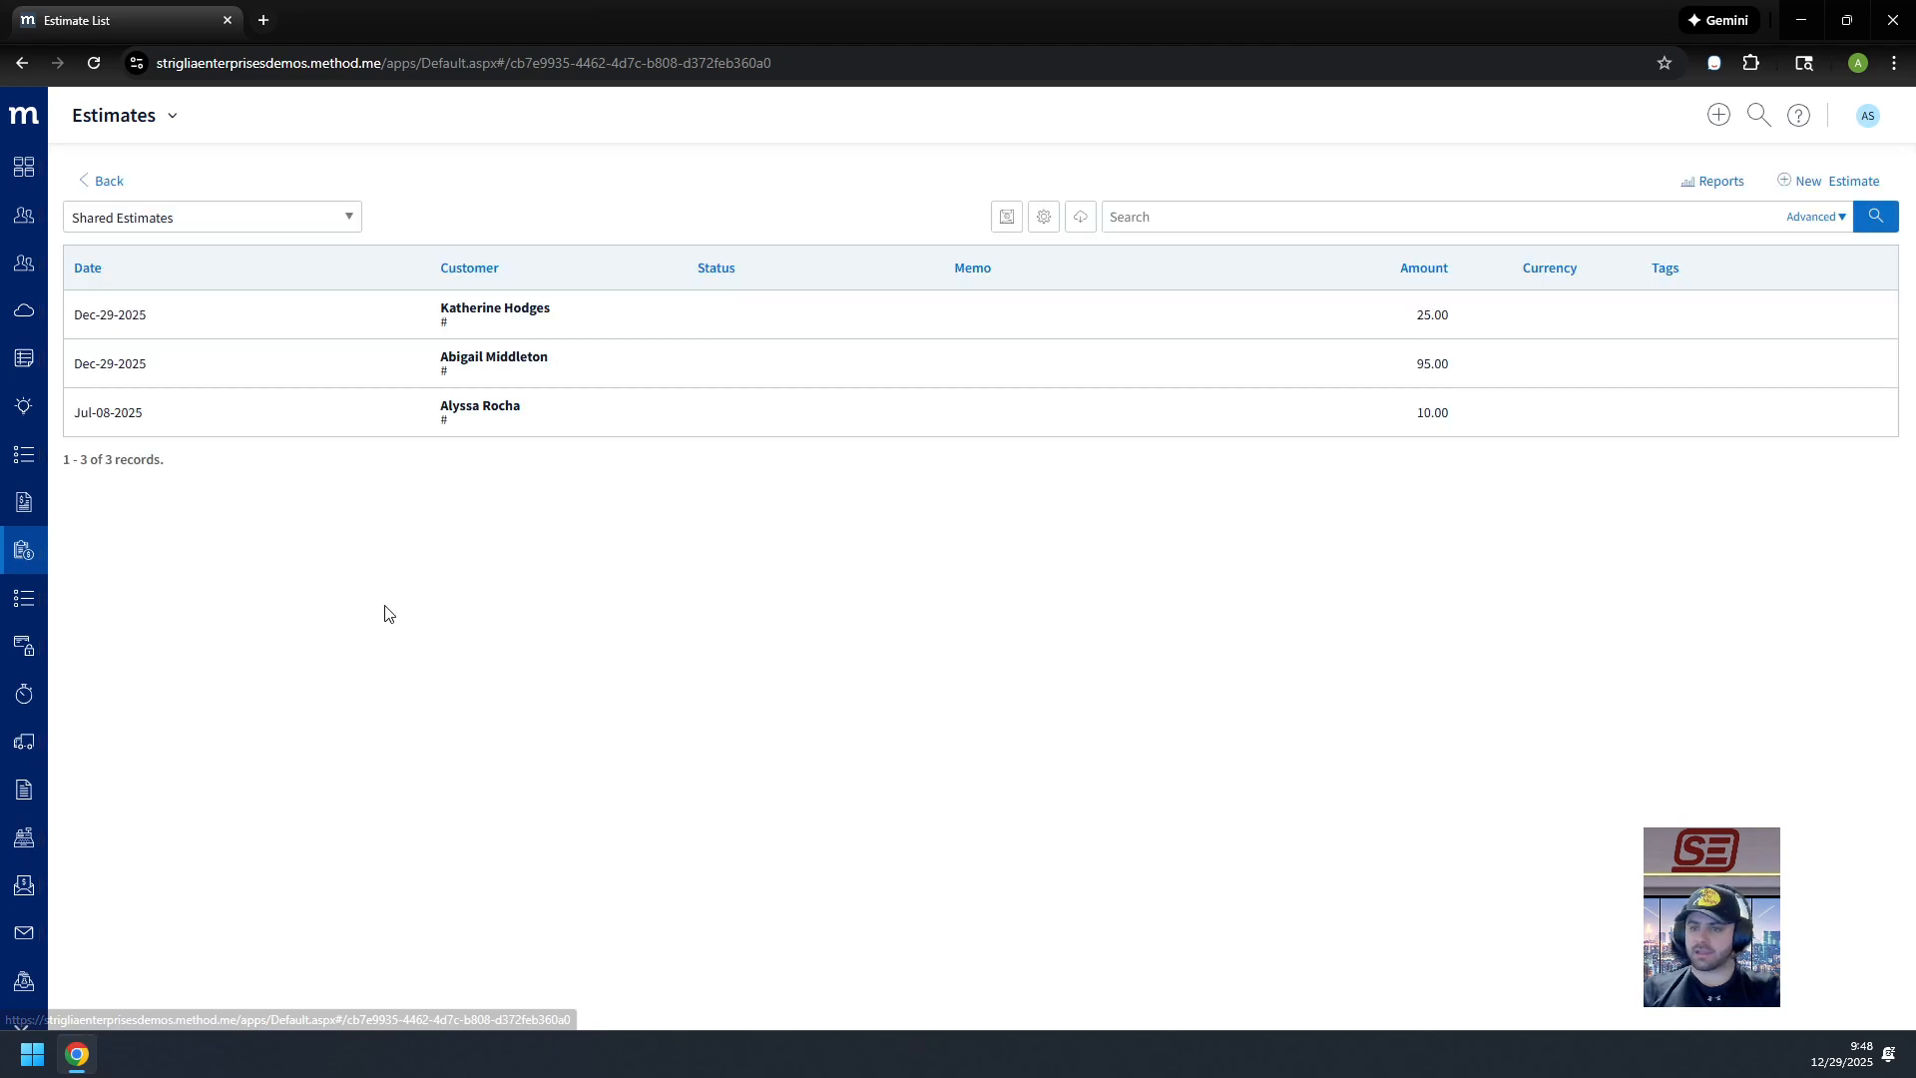
pyautogui.click(570, 332)
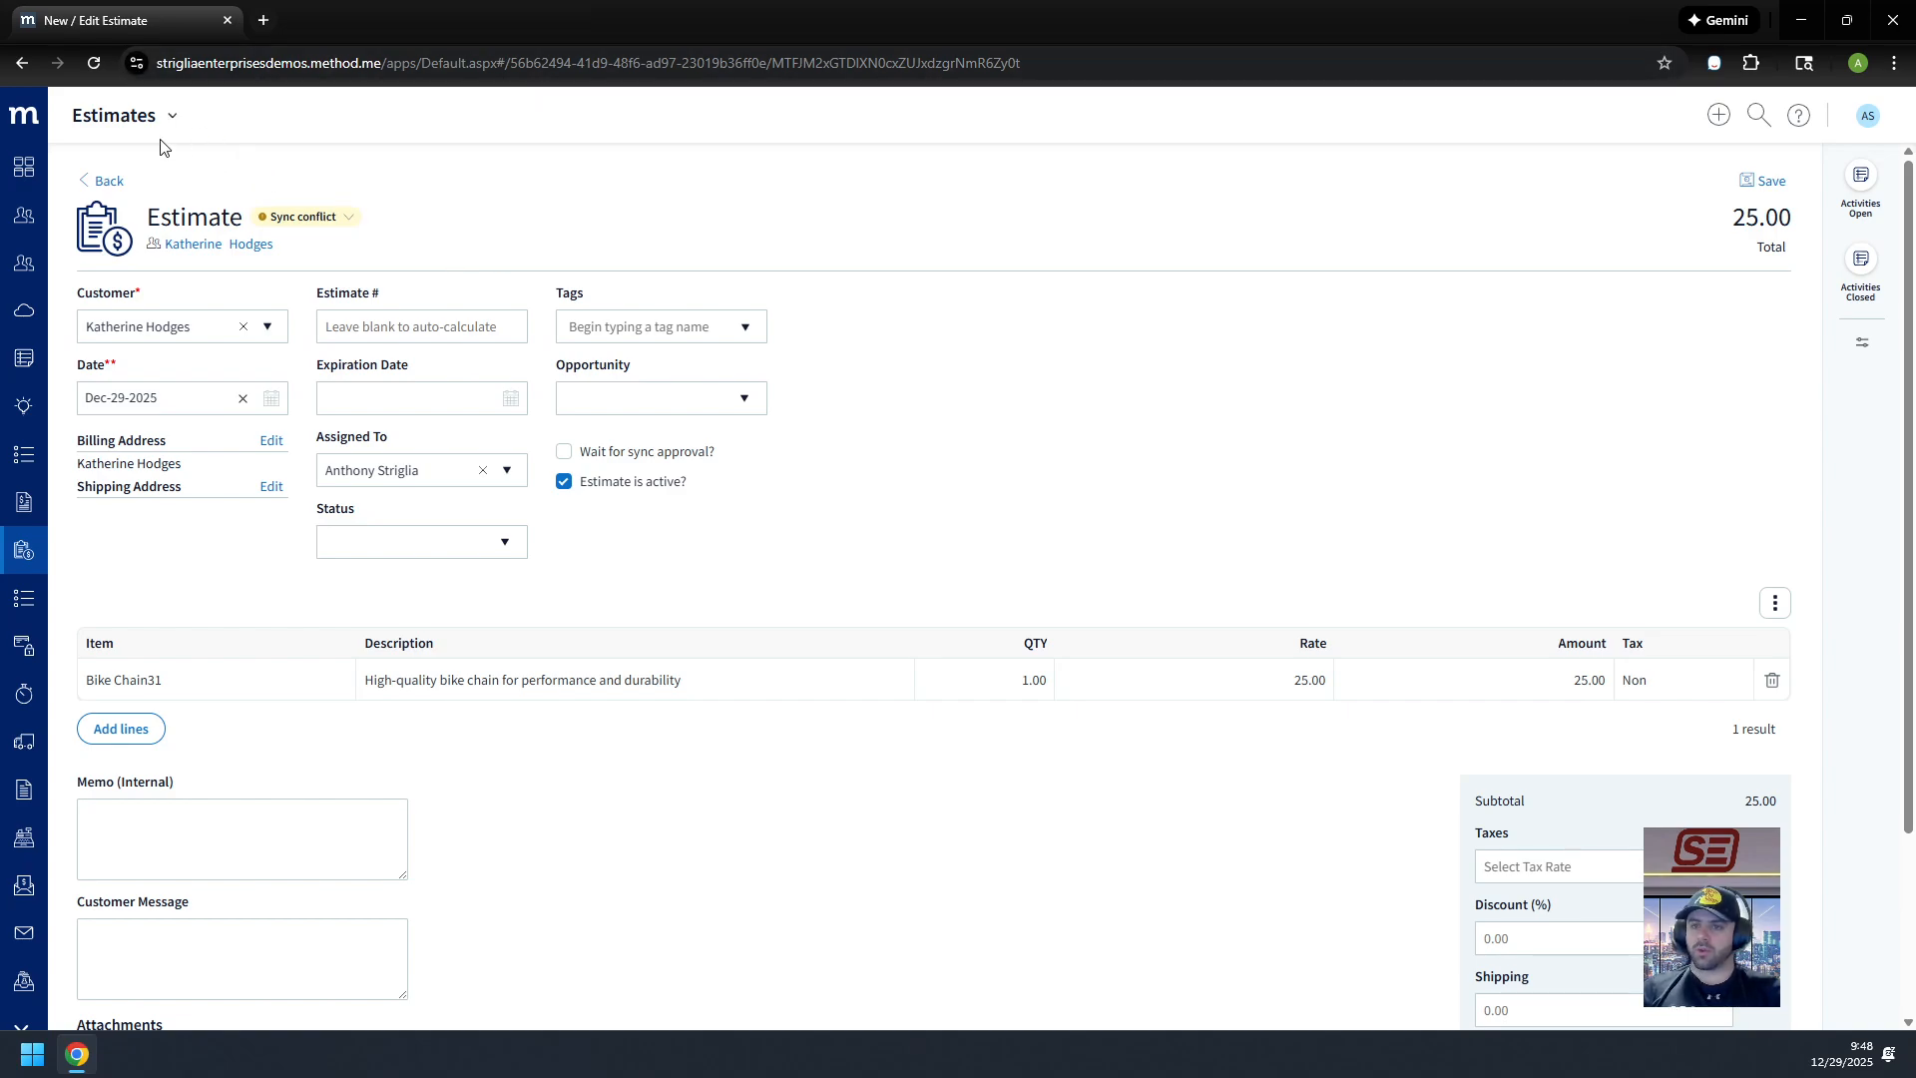
pyautogui.click(171, 115)
pyautogui.click(141, 190)
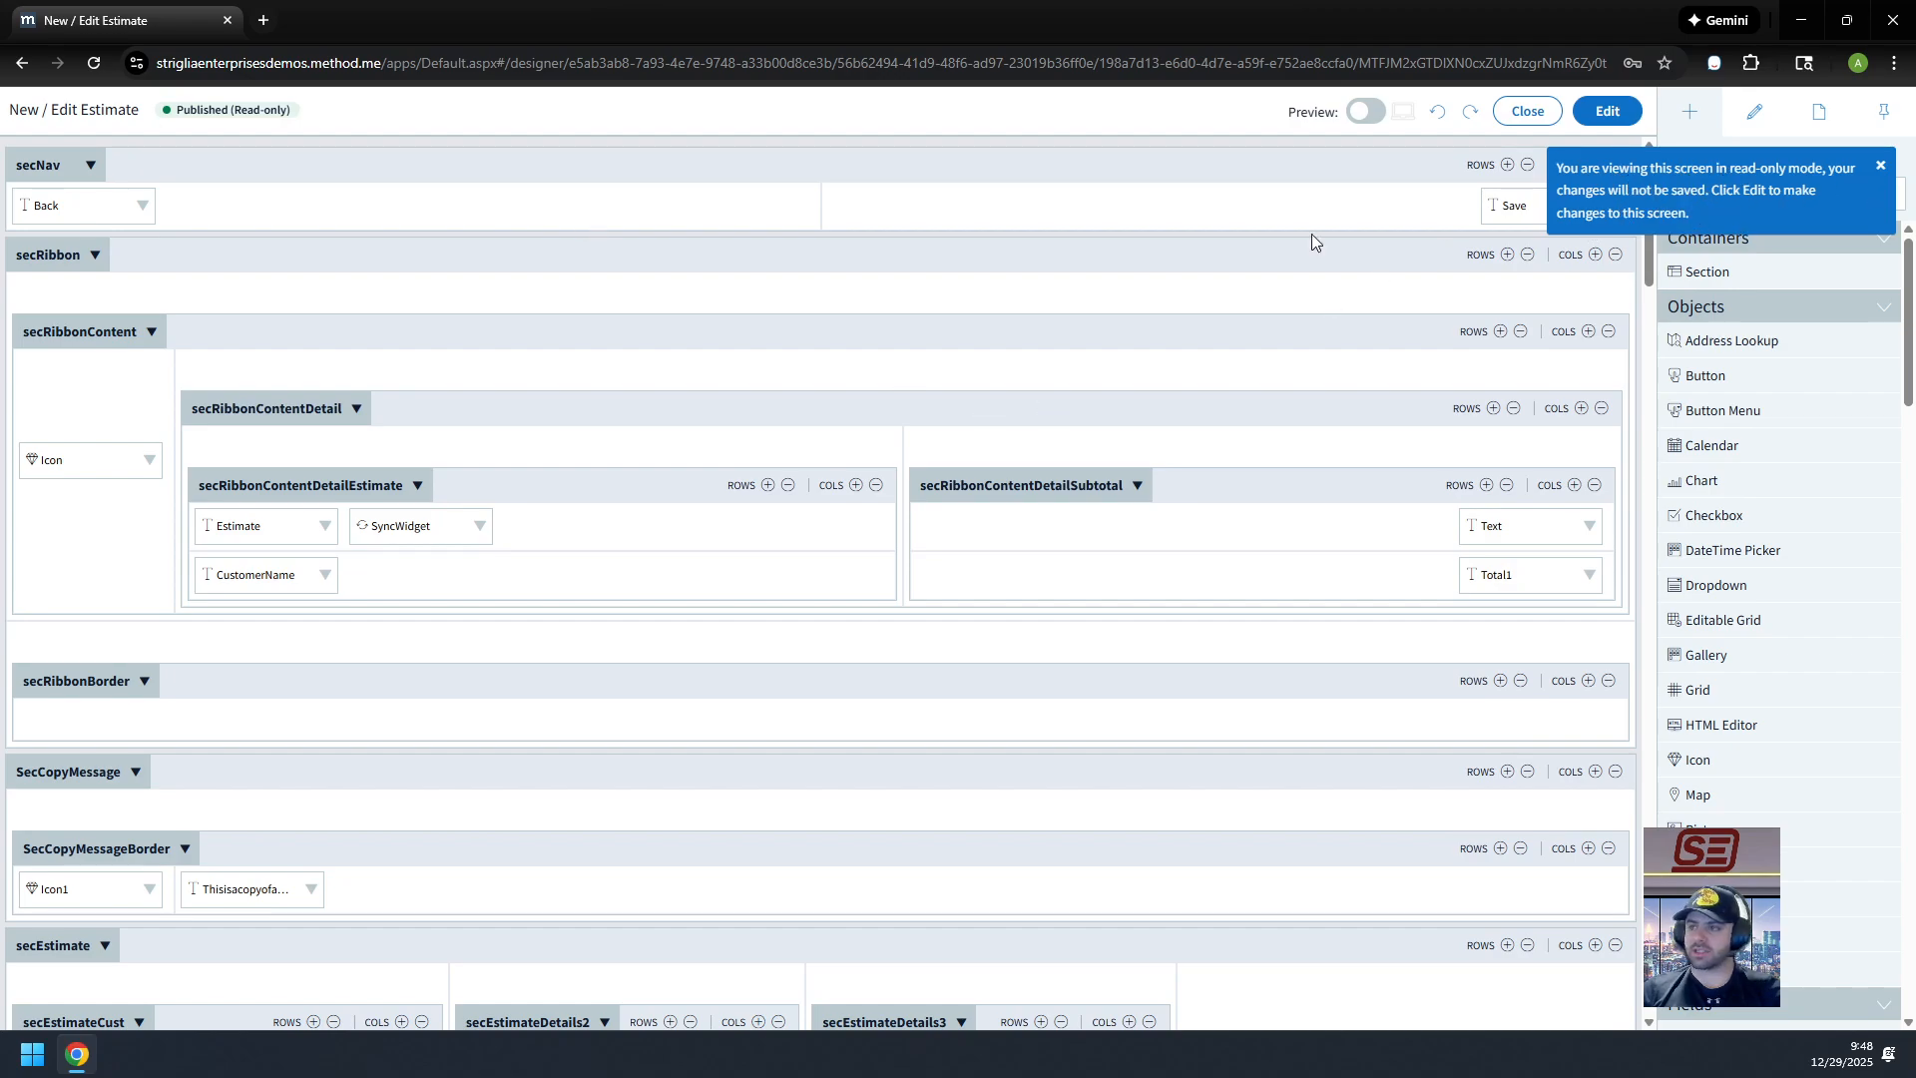
# Step: Create an editable Draft copy, New / Edit Estimate(2) Ver.2, of the published screen
pyautogui.click(1626, 120)
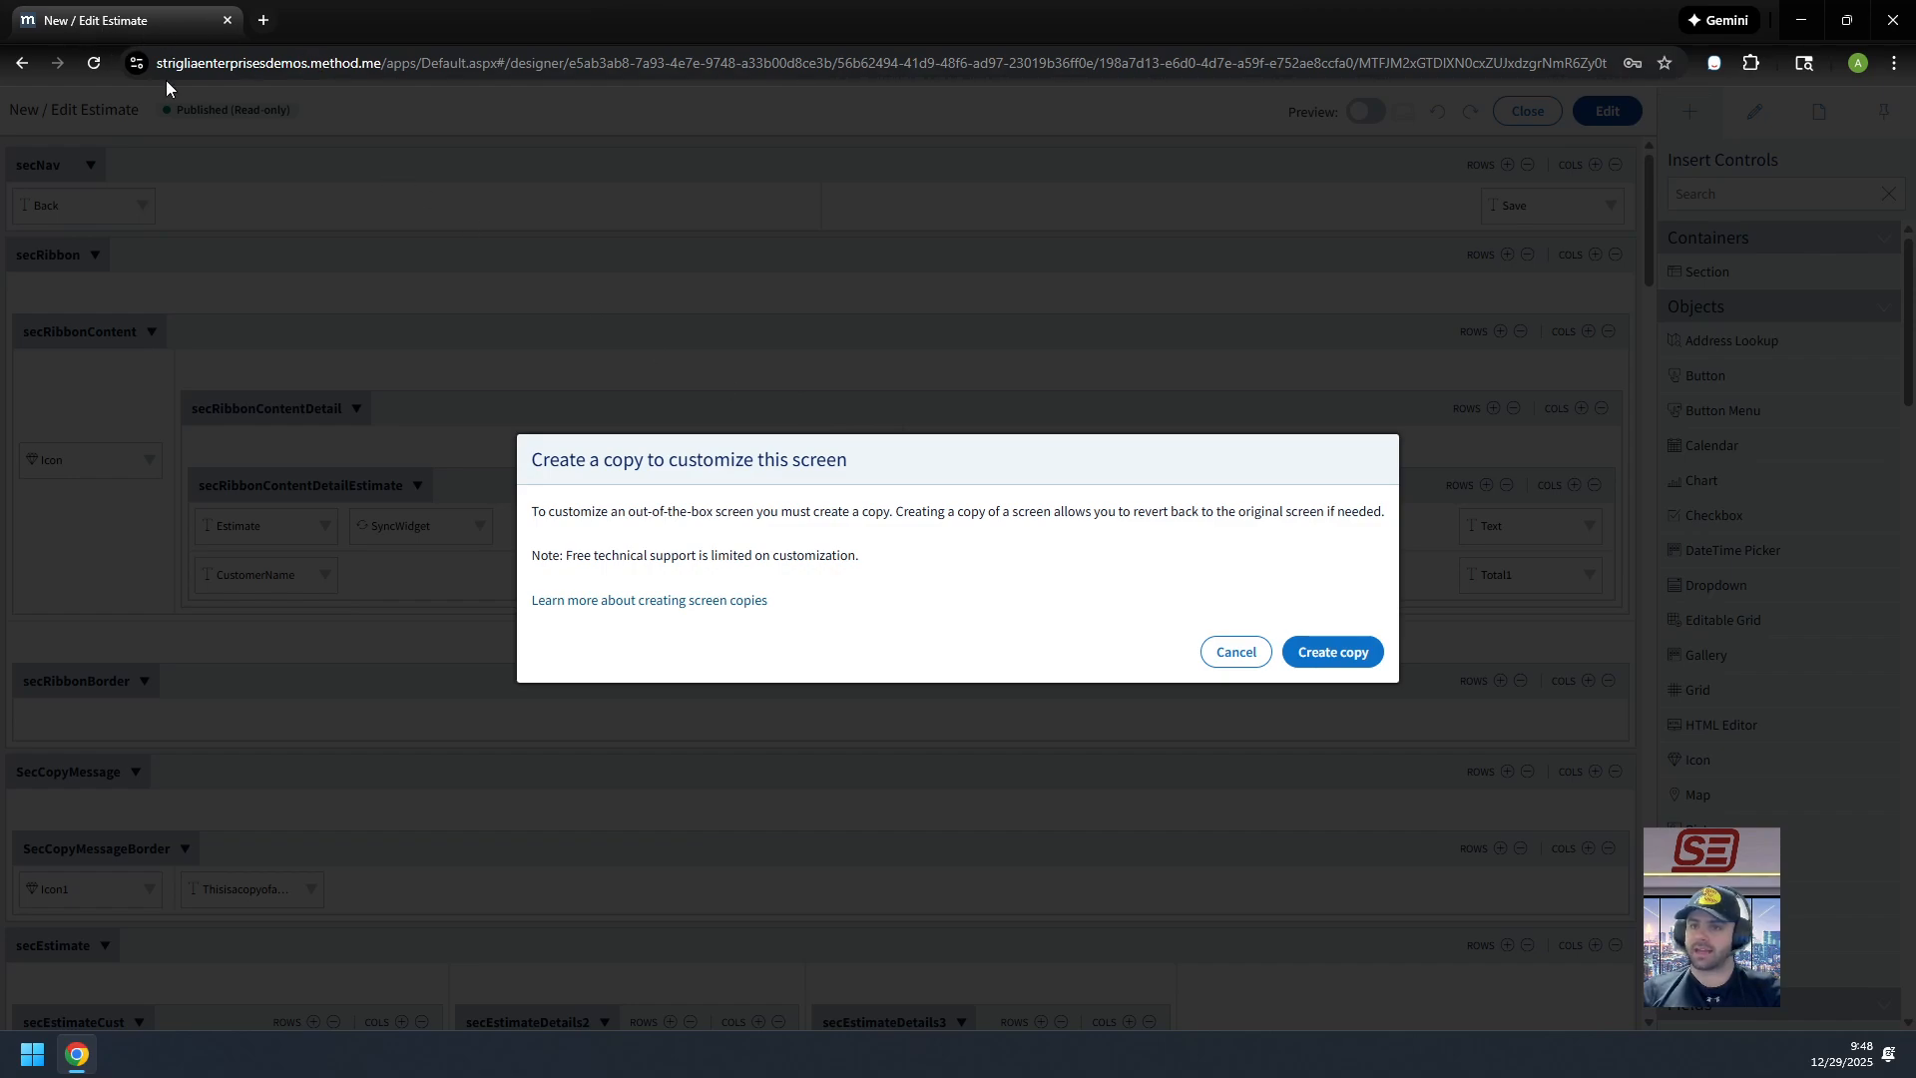
pyautogui.click(1329, 652)
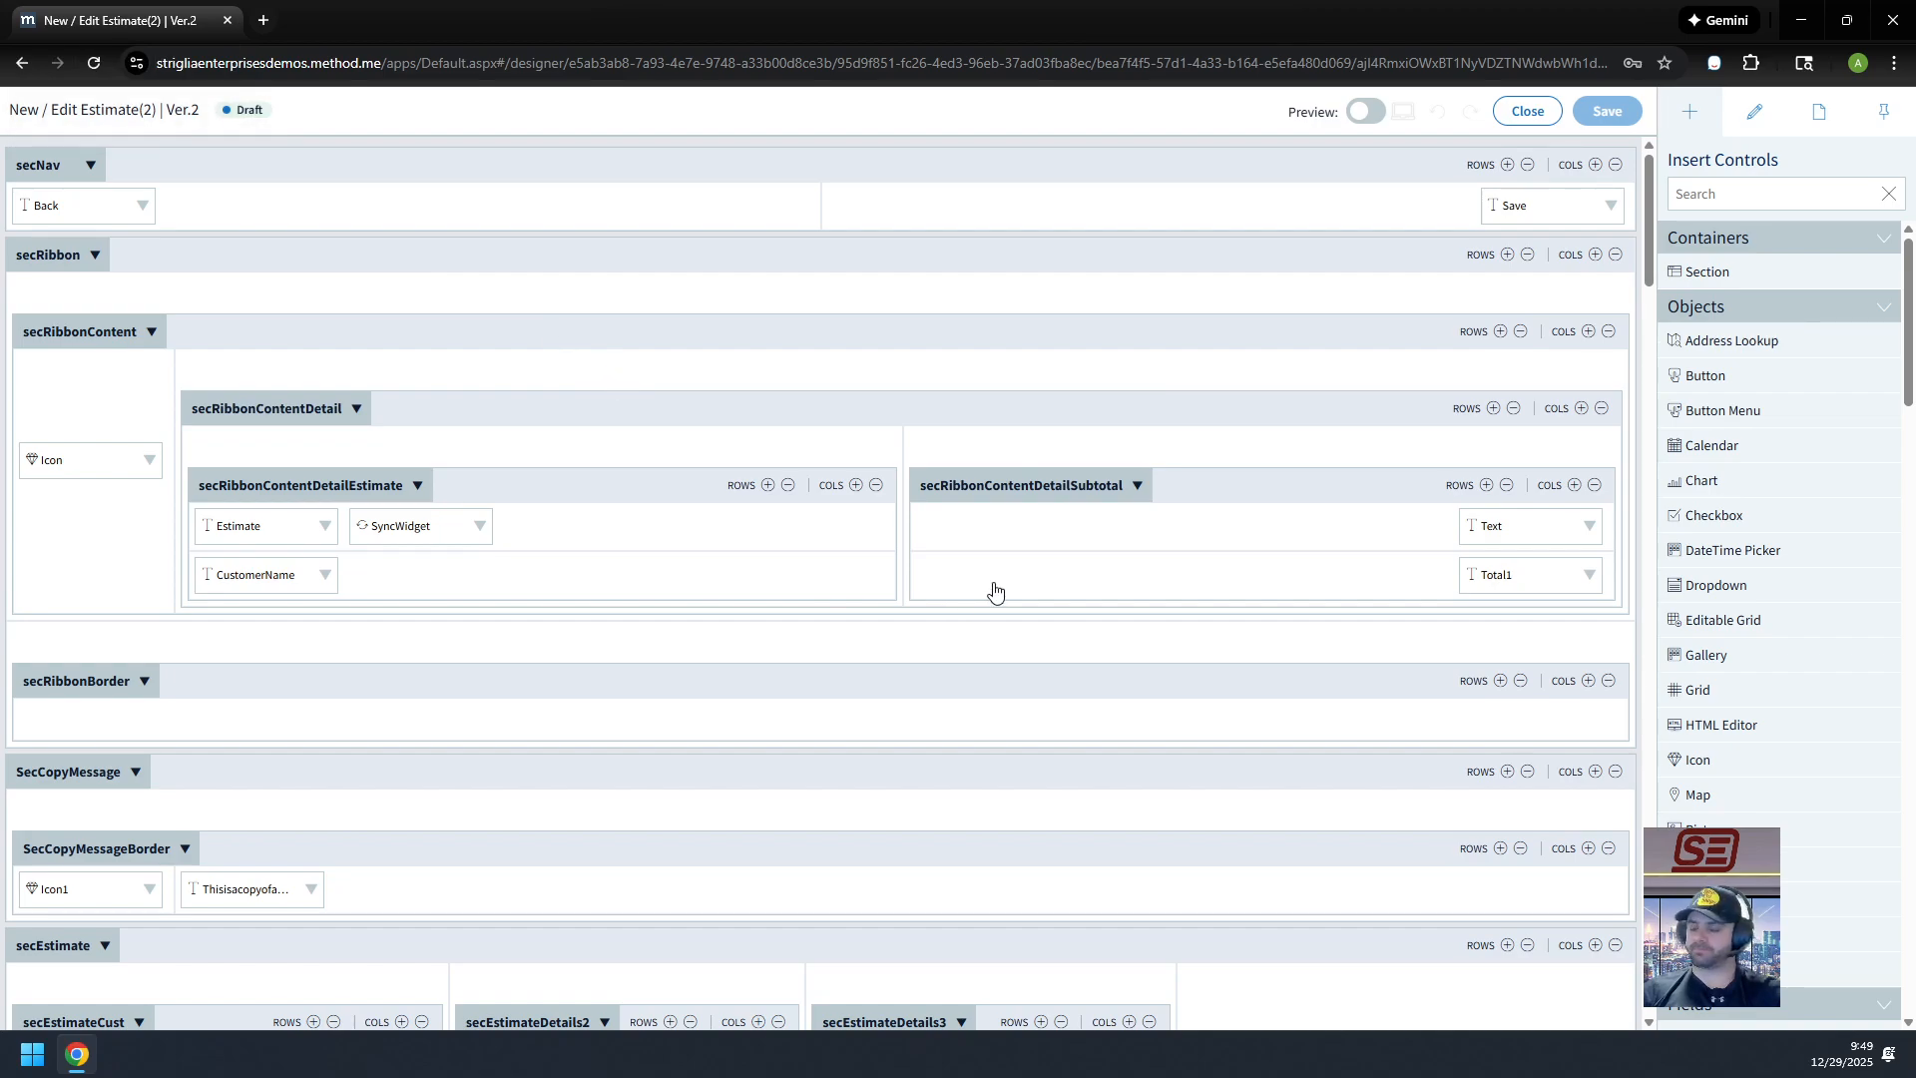
# Step: Select the secEstimate section's columns, undoing an accidental move of secEstimateDetails3
pyautogui.scroll(-5, 996, 583)
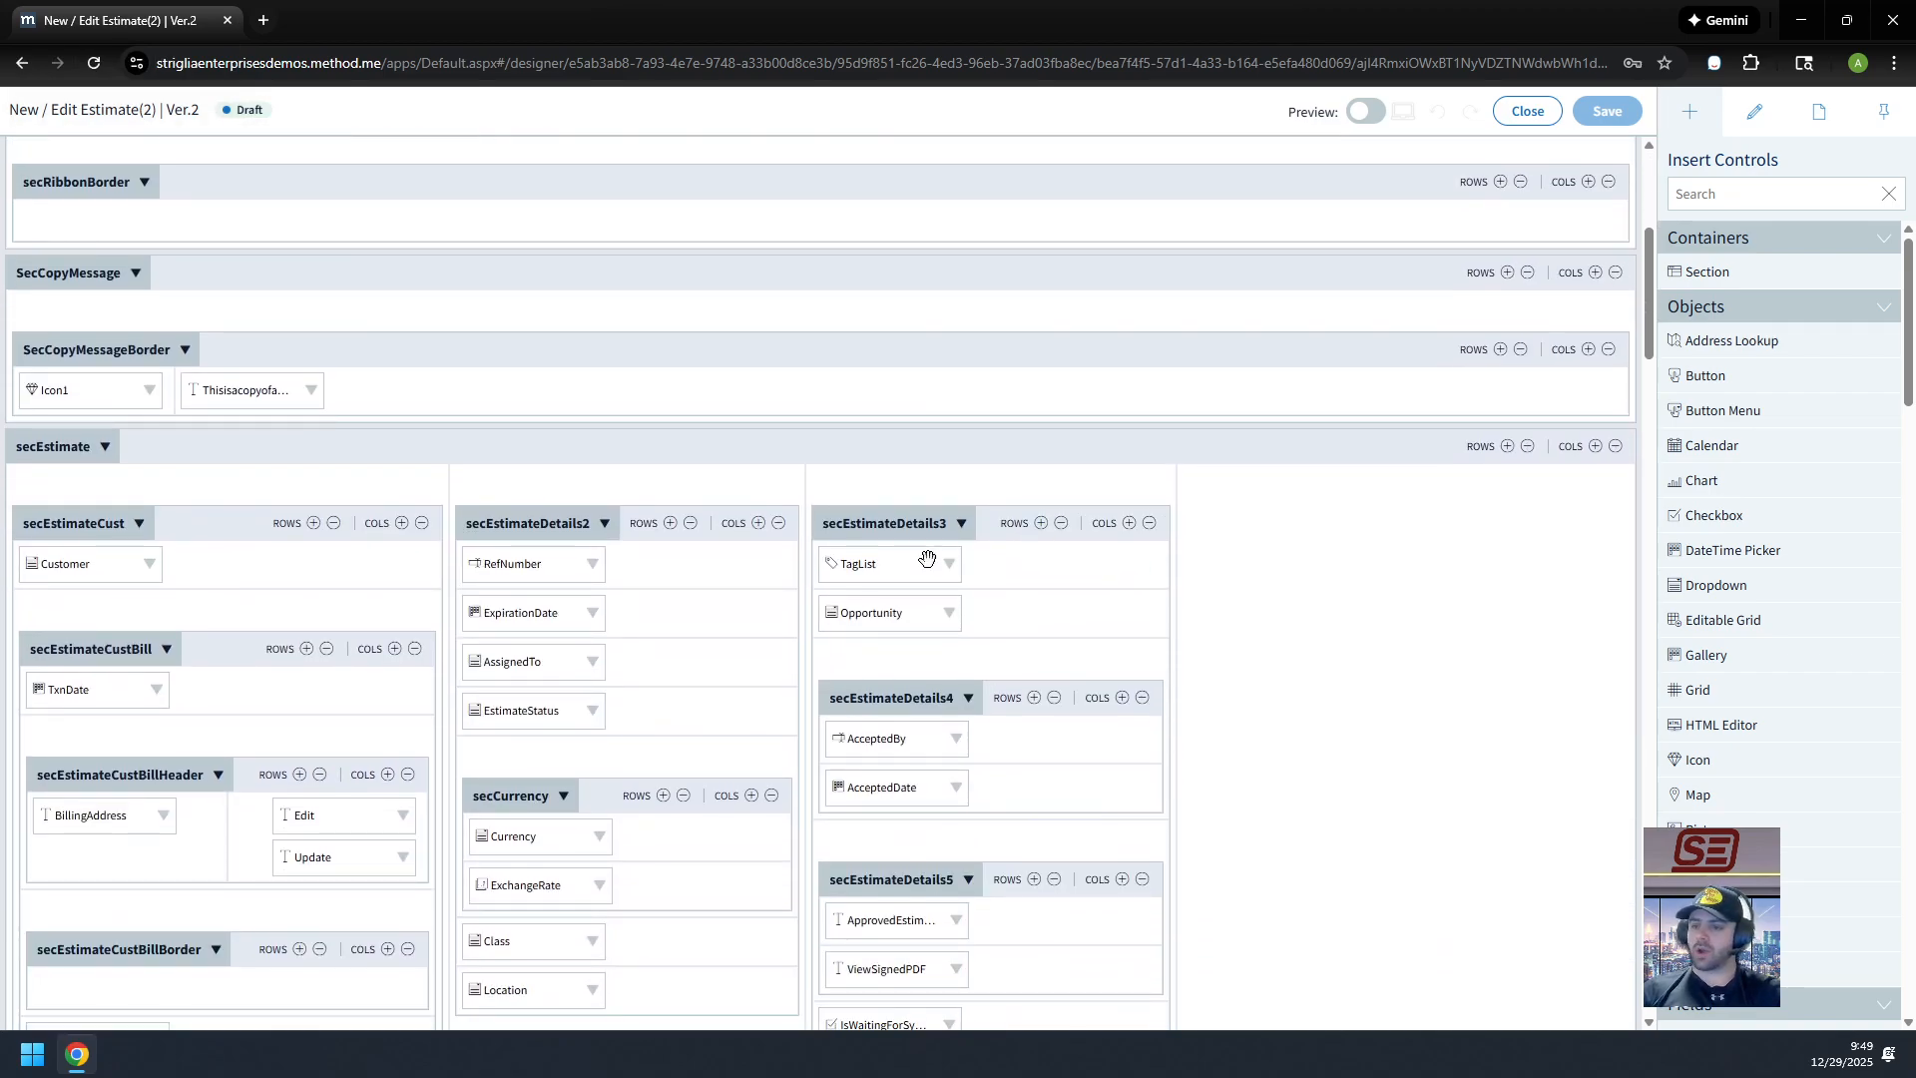
pyautogui.scroll(-2, 888, 444)
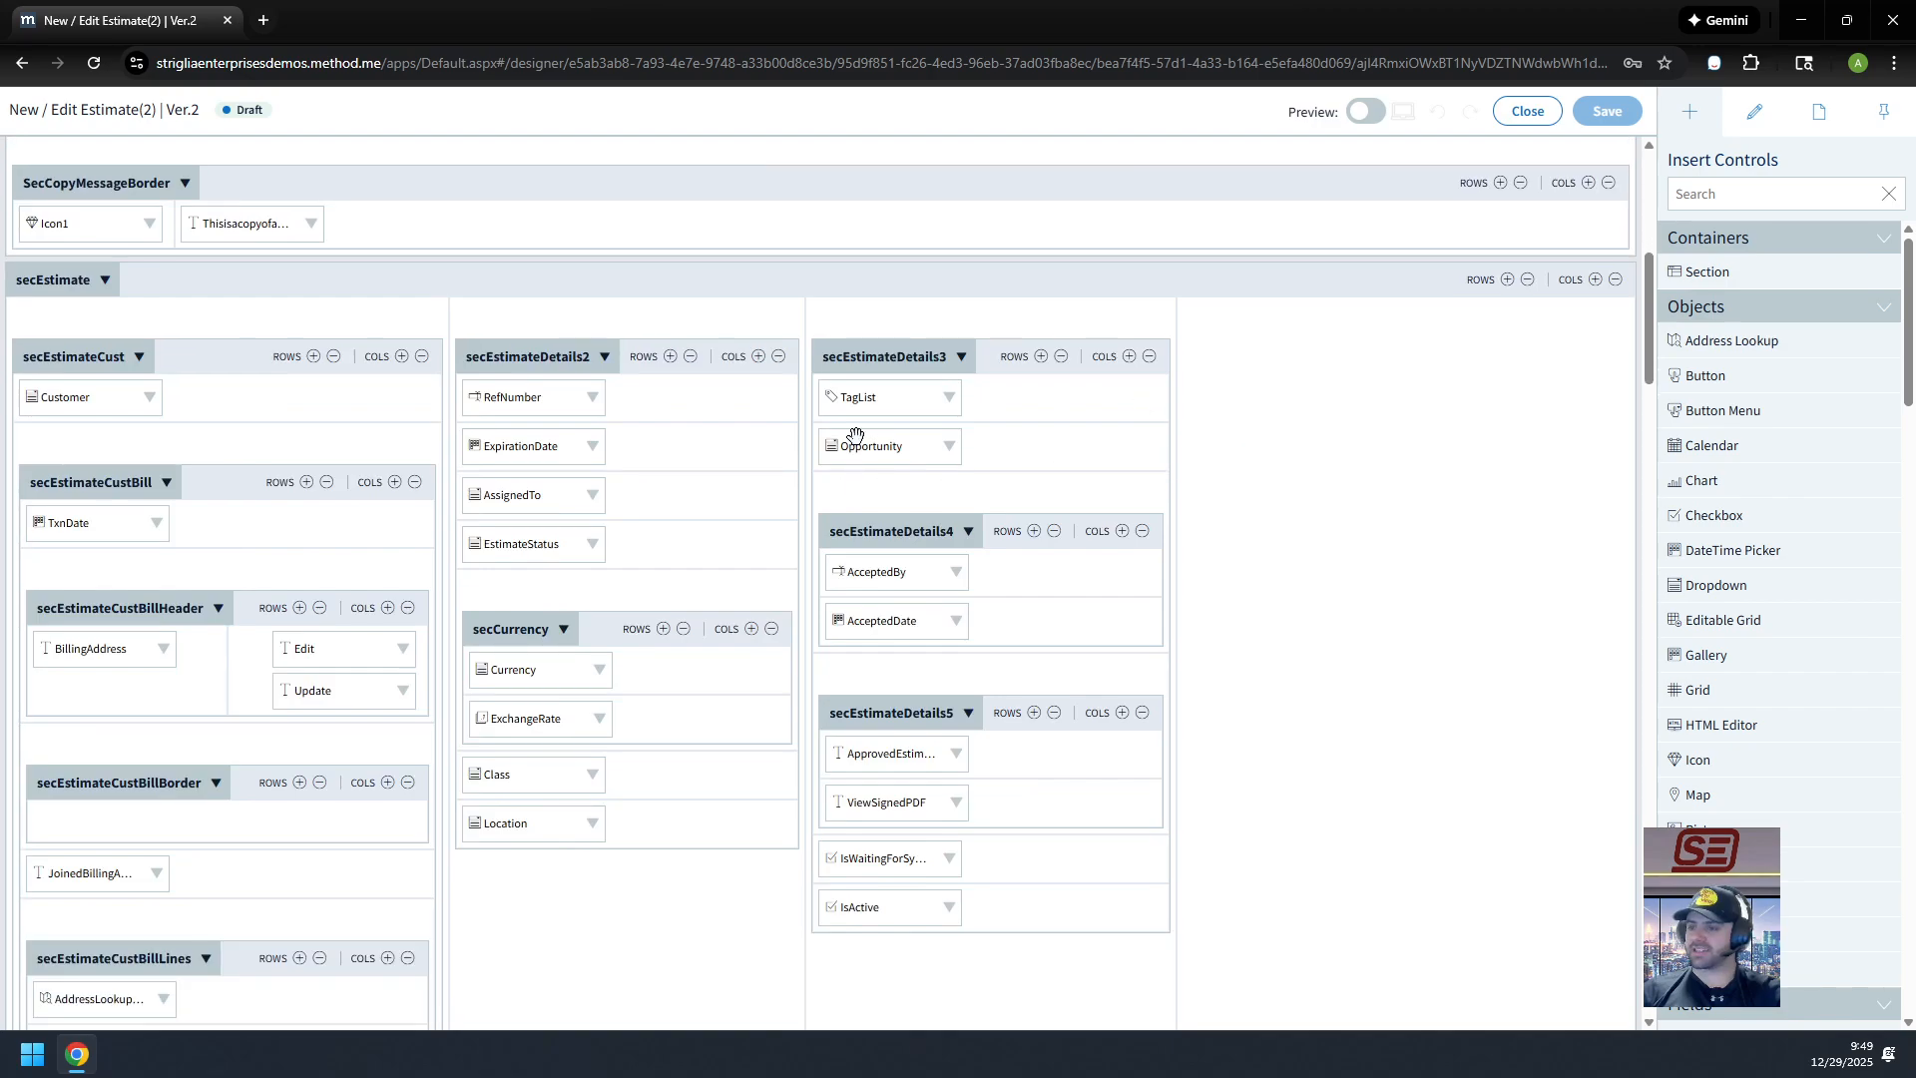
pyautogui.click(130, 286)
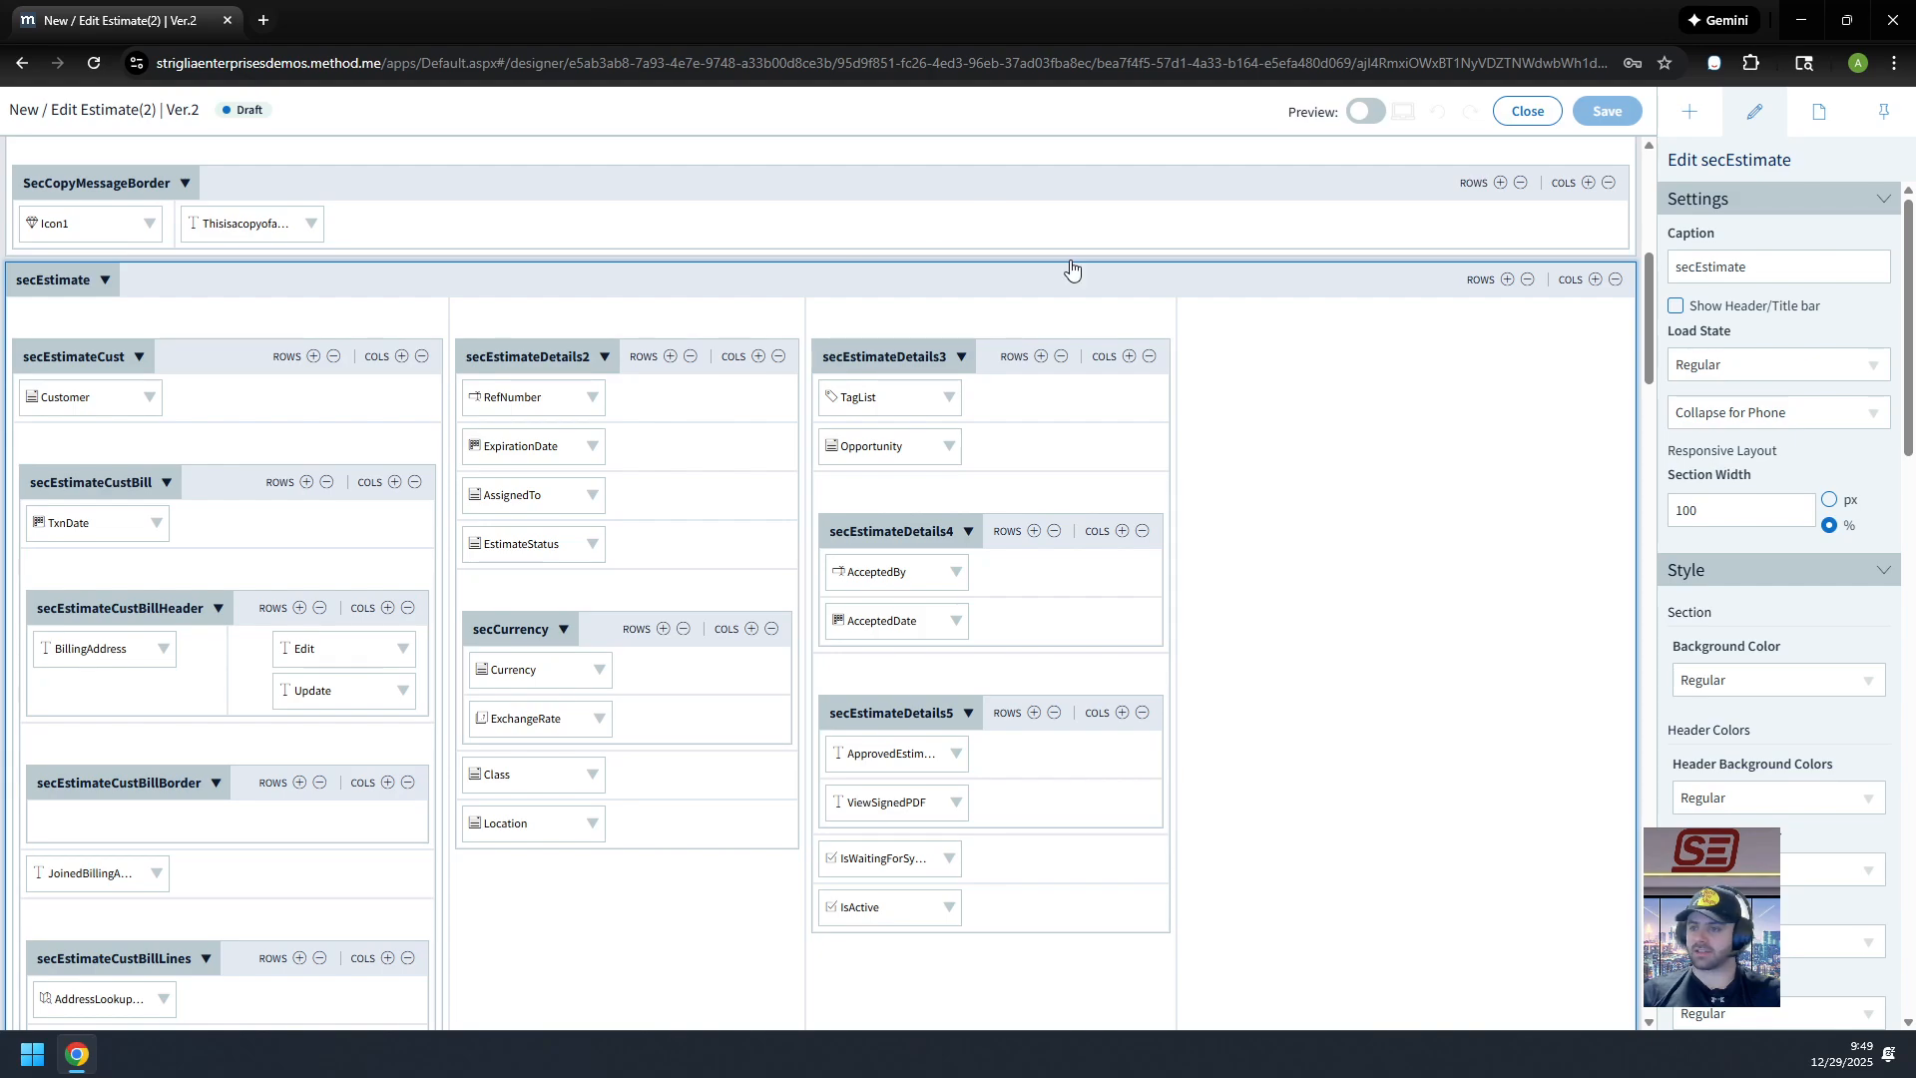
pyautogui.click(366, 317)
pyautogui.click(556, 324)
pyautogui.click(976, 310)
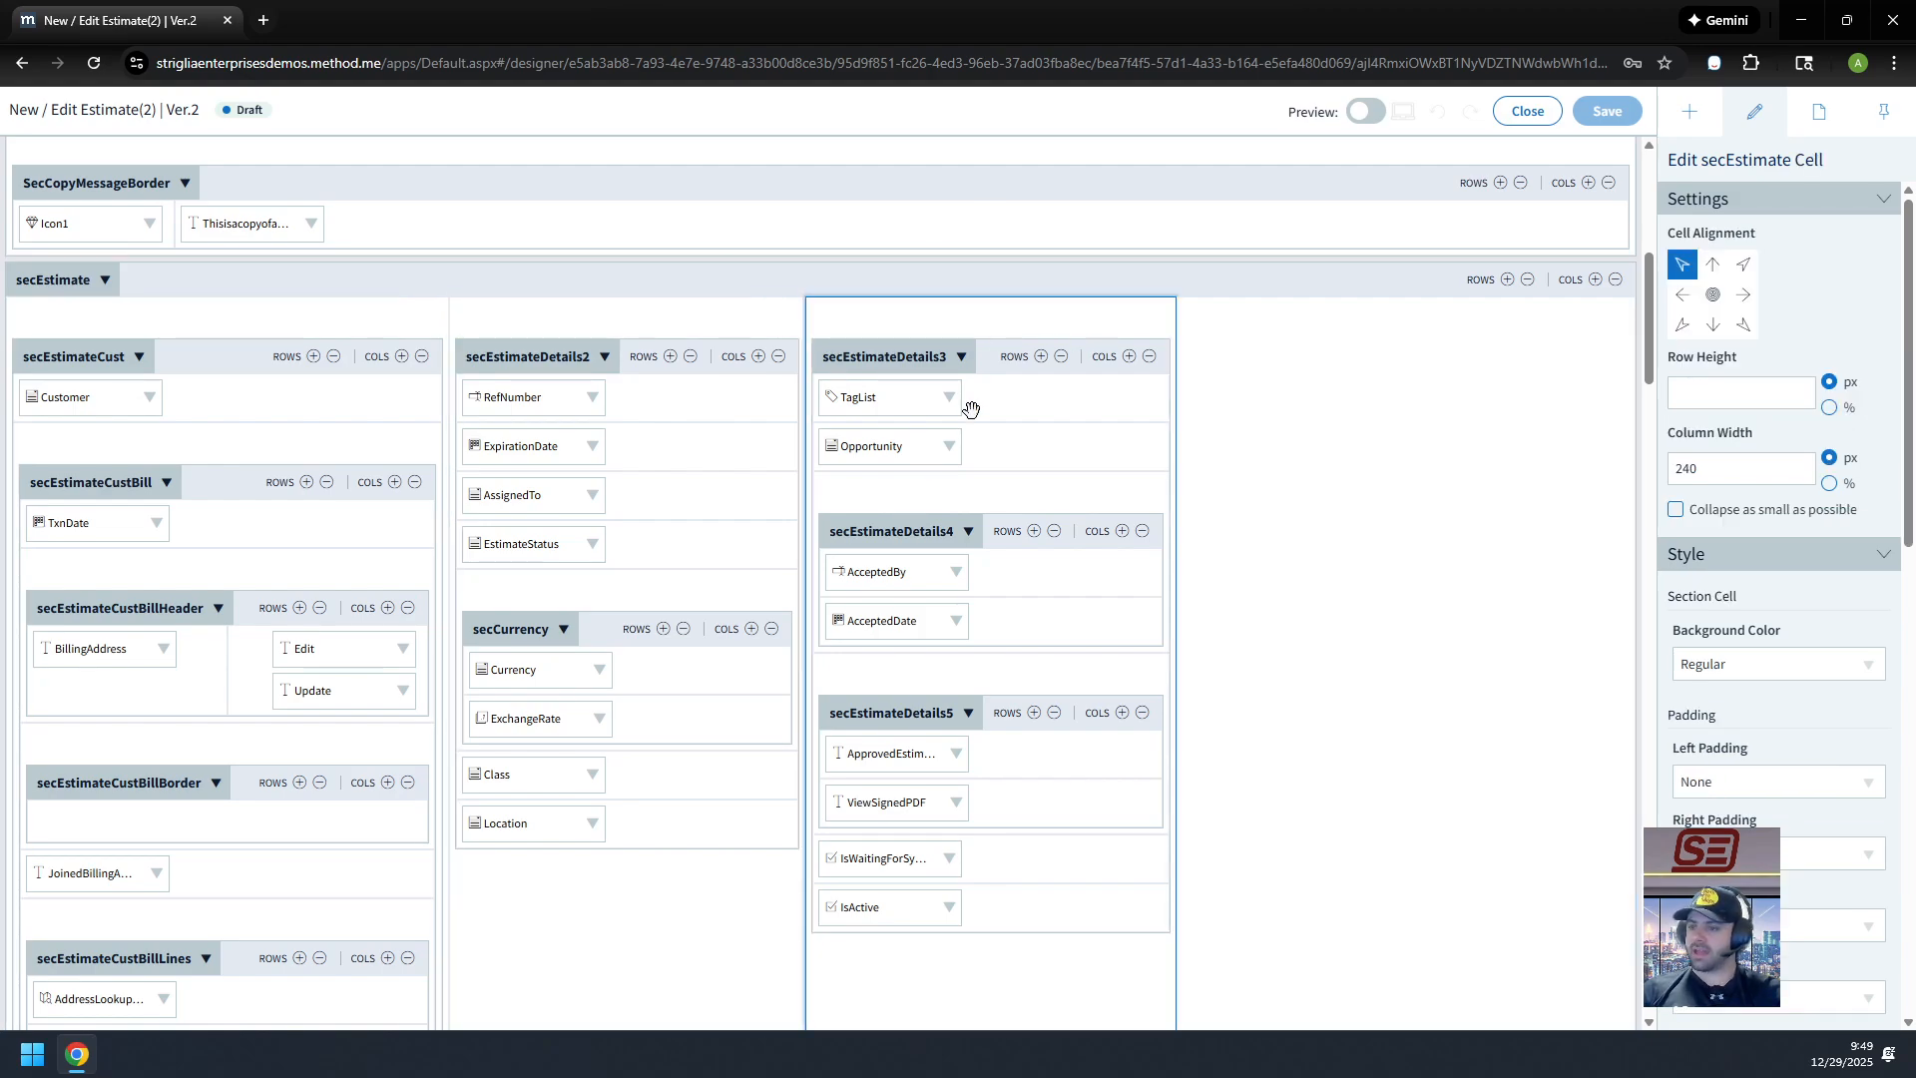
pyautogui.moveTo(888, 351); pyautogui.dragTo(1025, 547)
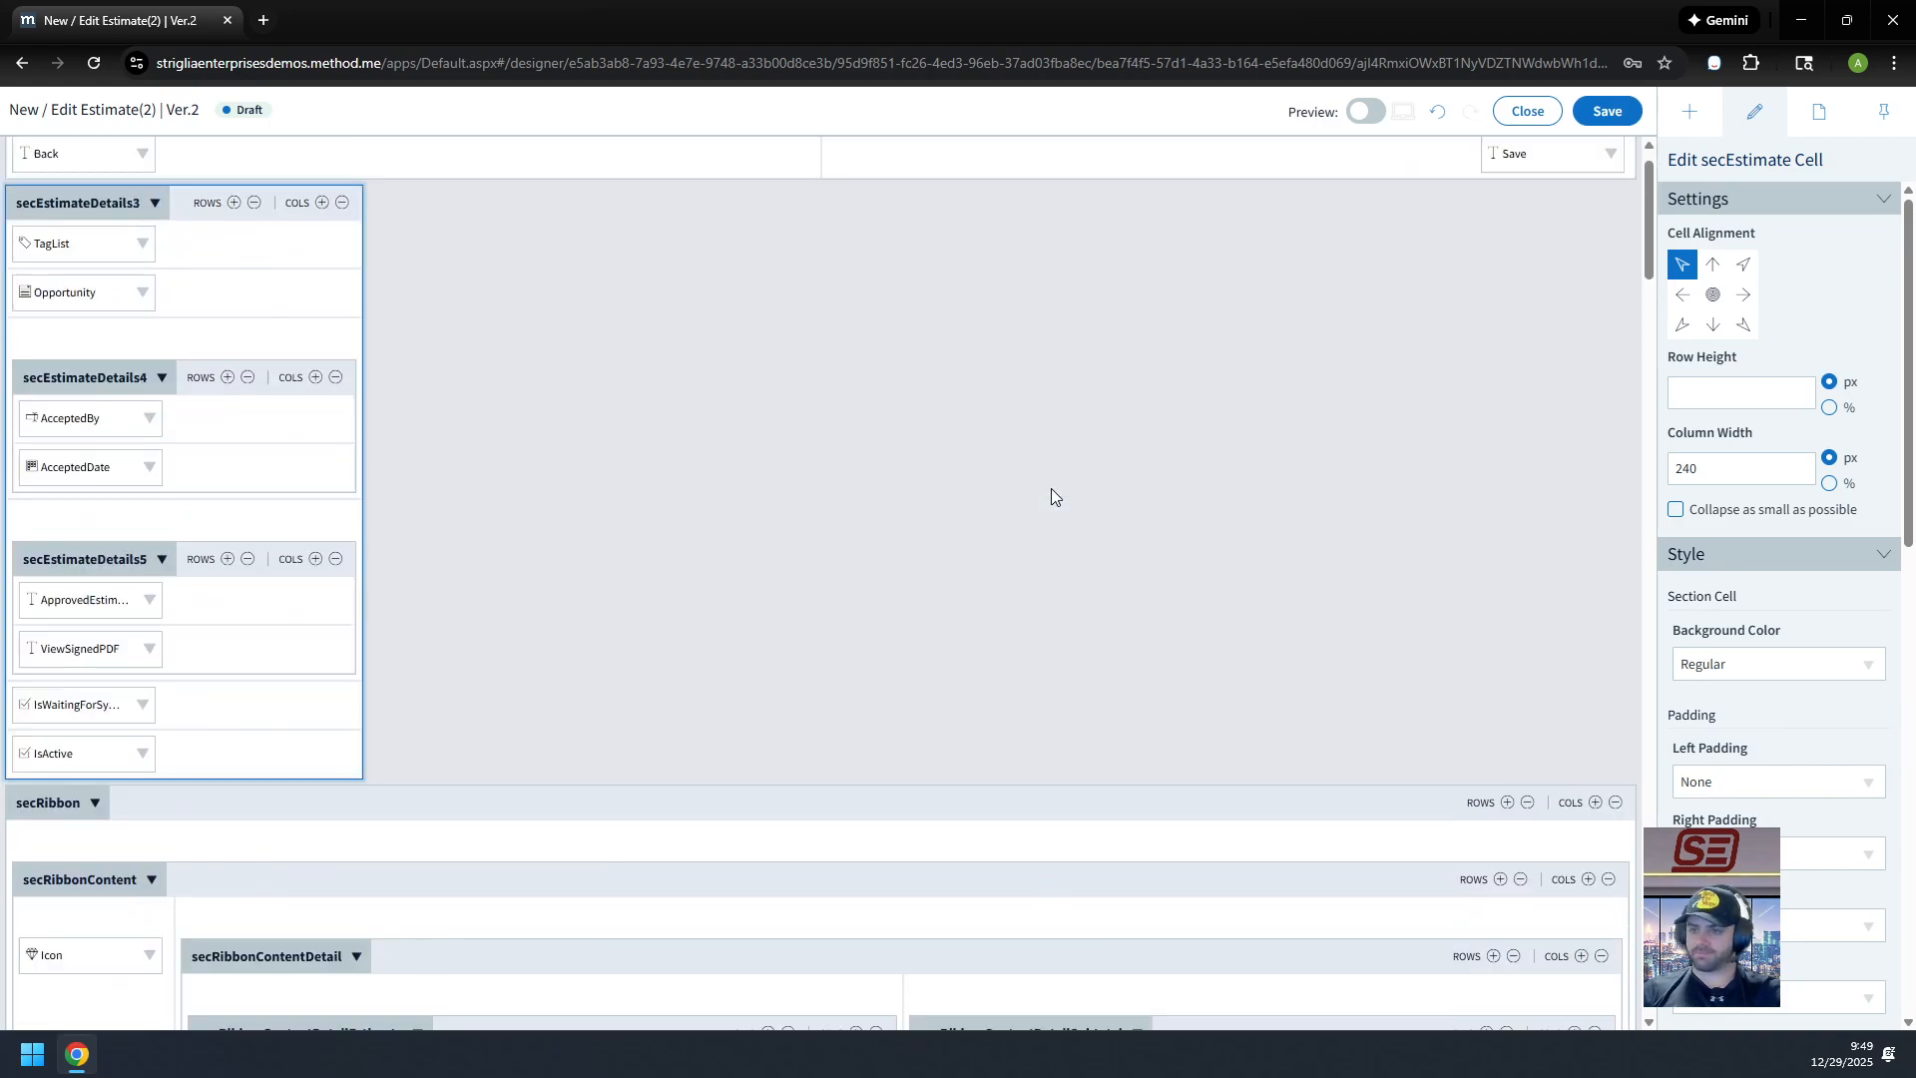
pyautogui.click(1442, 119)
# Step: Select the TagList cell in secEstimateDetails3 to bring up its settings
pyautogui.scroll(-5, 924, 462)
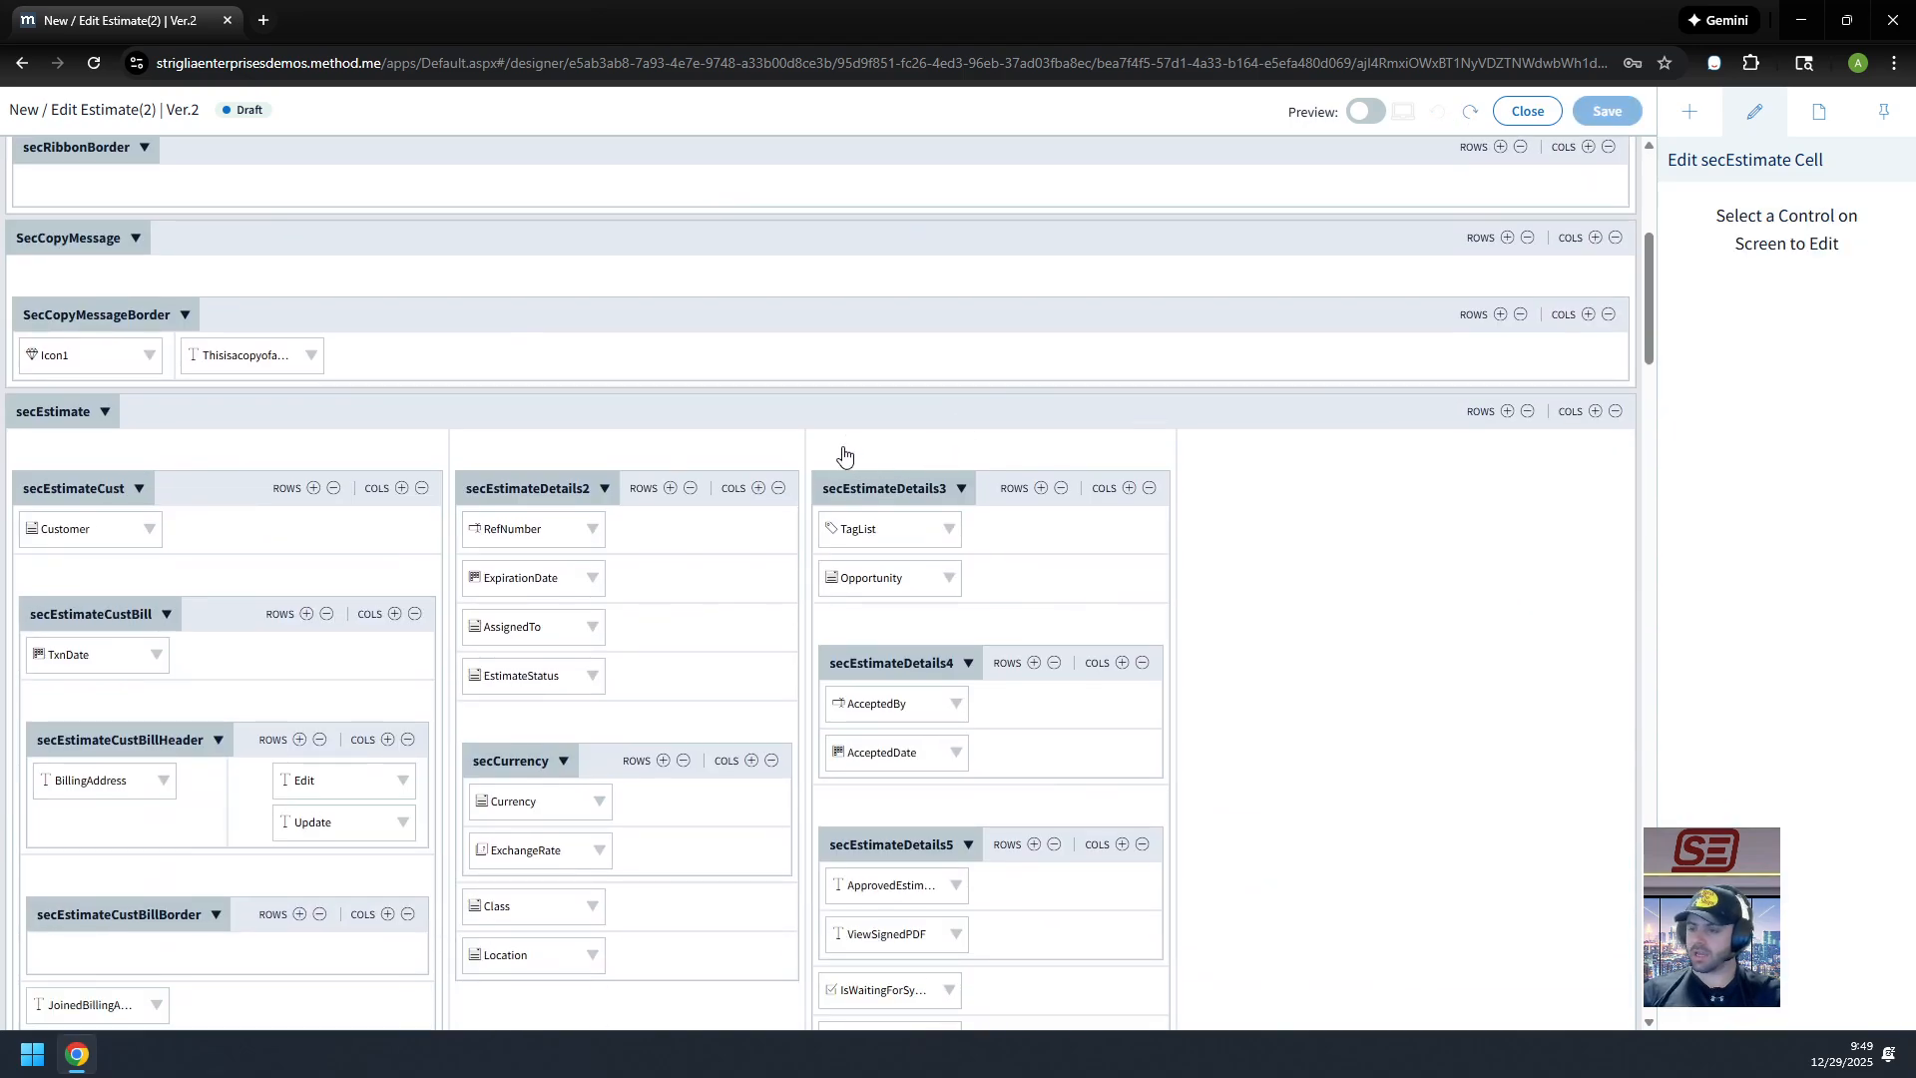
pyautogui.scroll(-2, 912, 517)
pyautogui.click(908, 325)
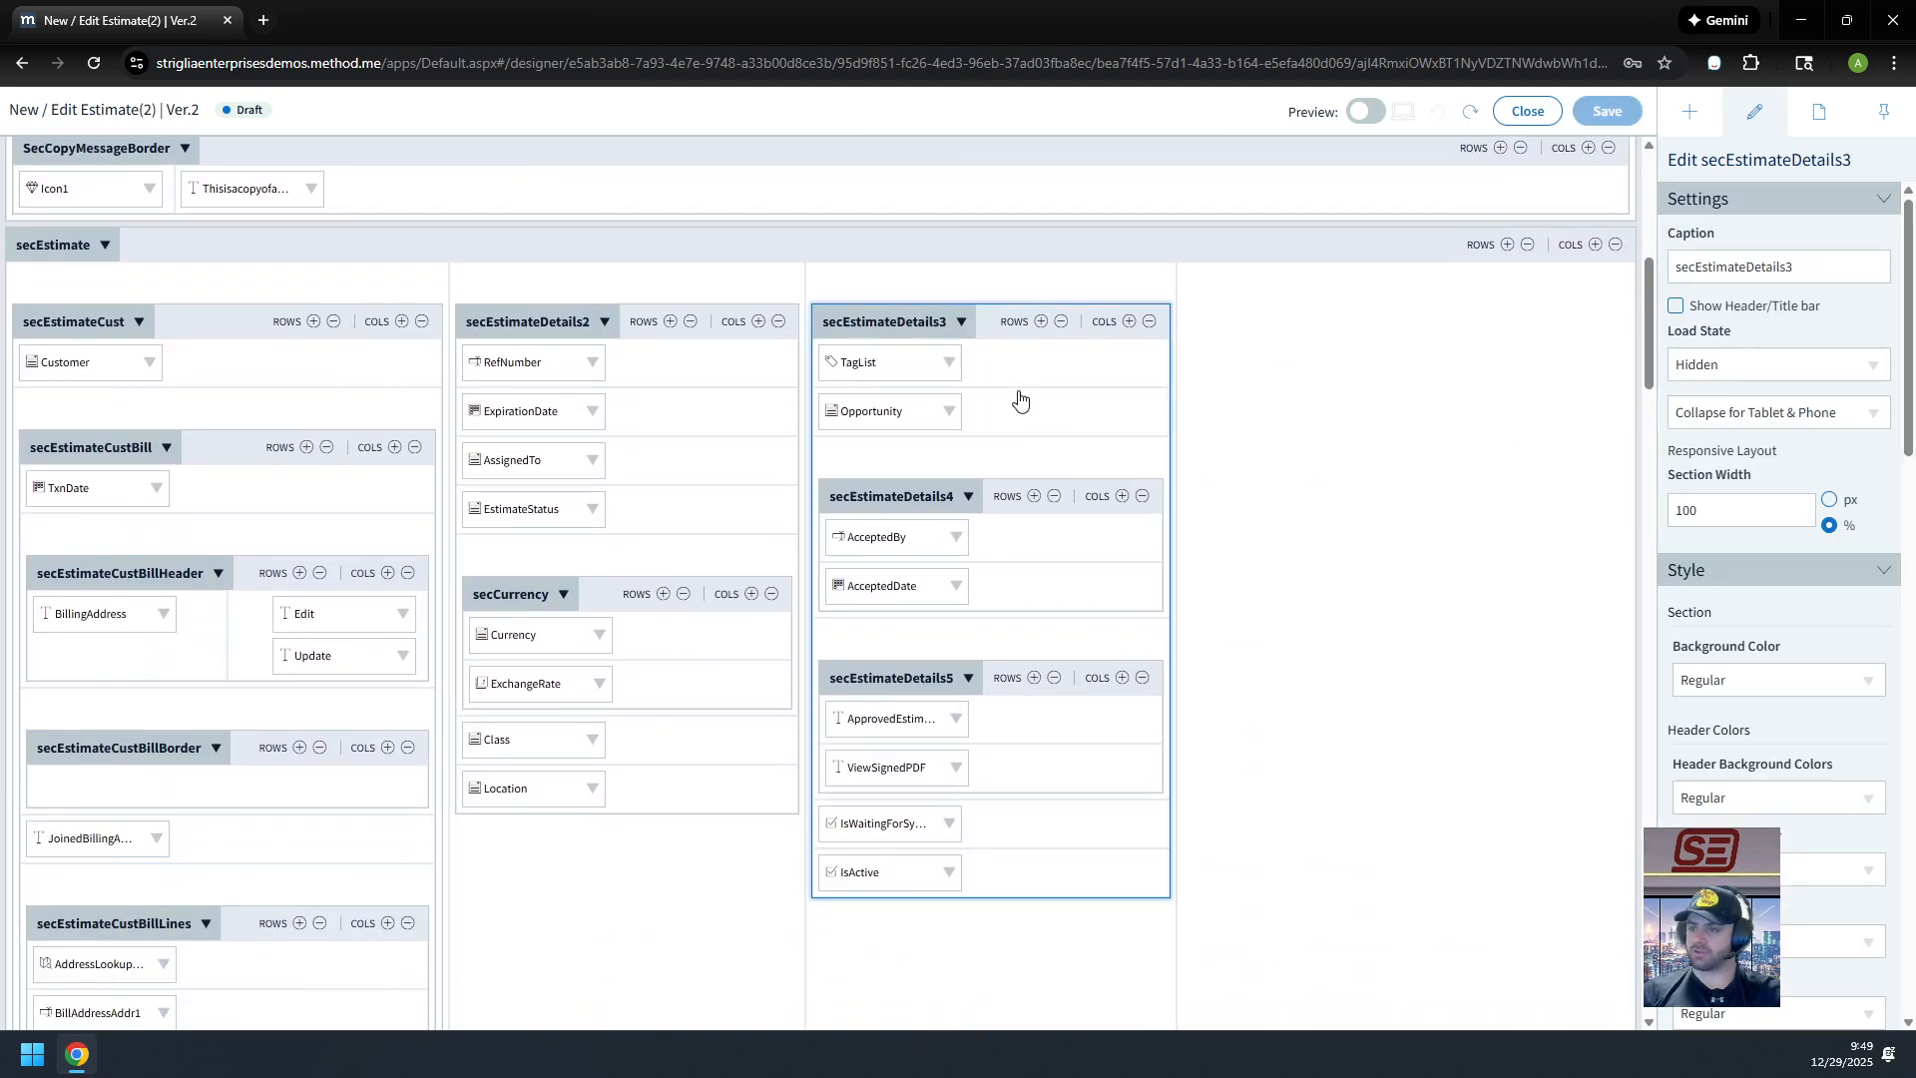
pyautogui.click(934, 383)
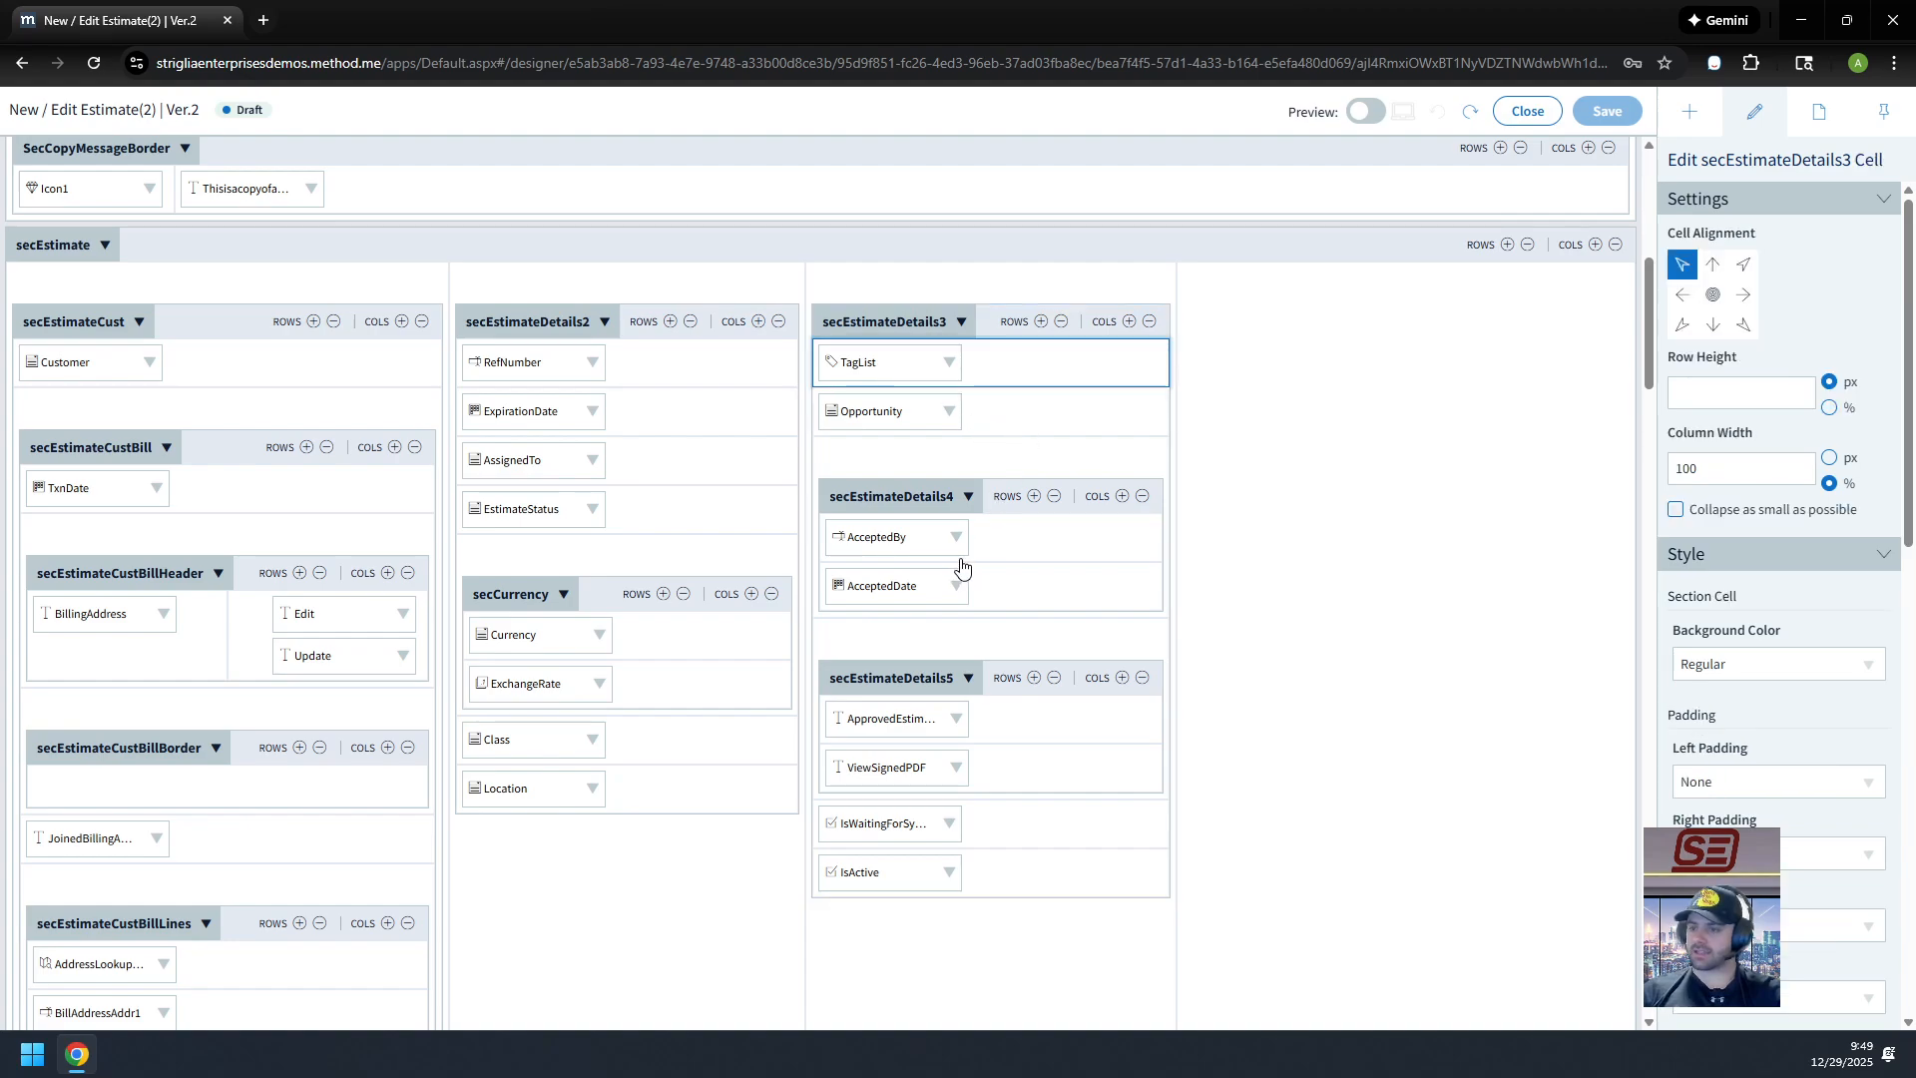
# Step: Insert an empty row above TagList in secEstimateDetails3
pyautogui.rightClick(1060, 391)
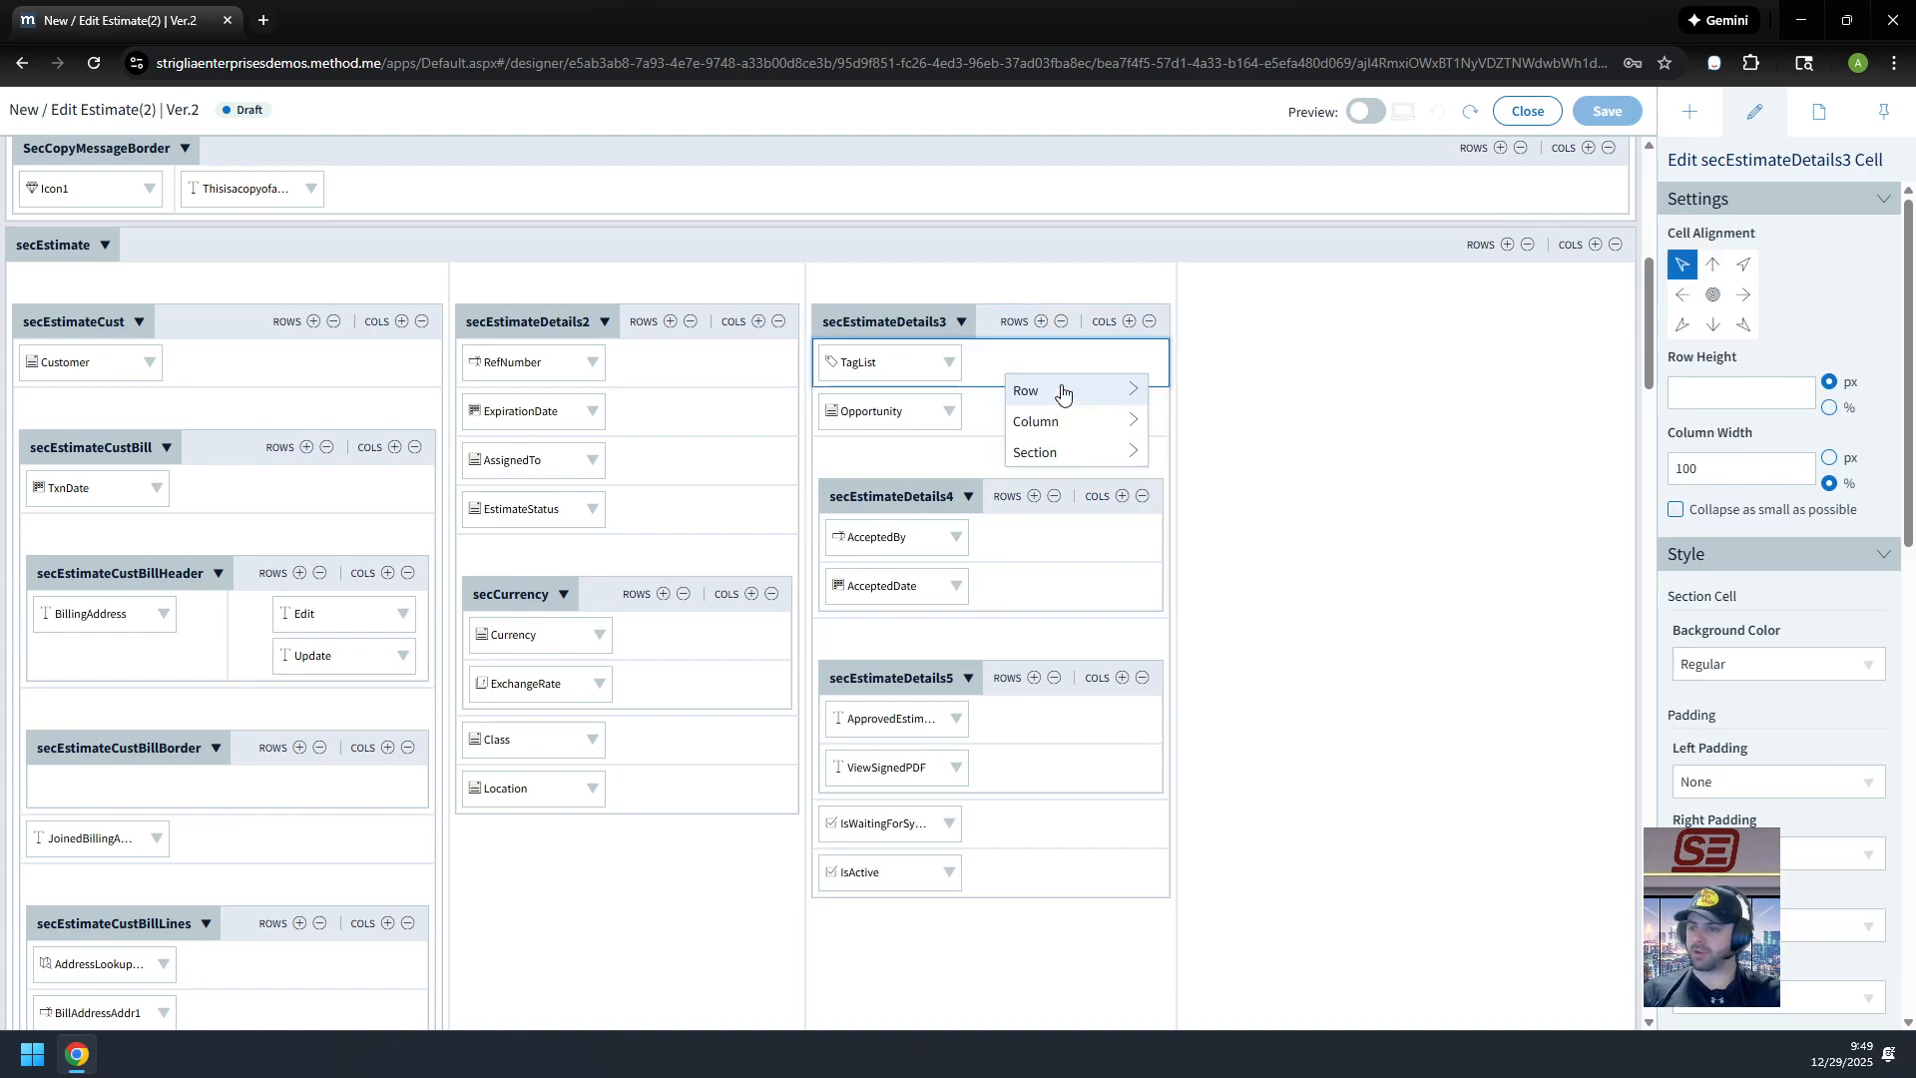
pyautogui.moveTo(1135, 392)
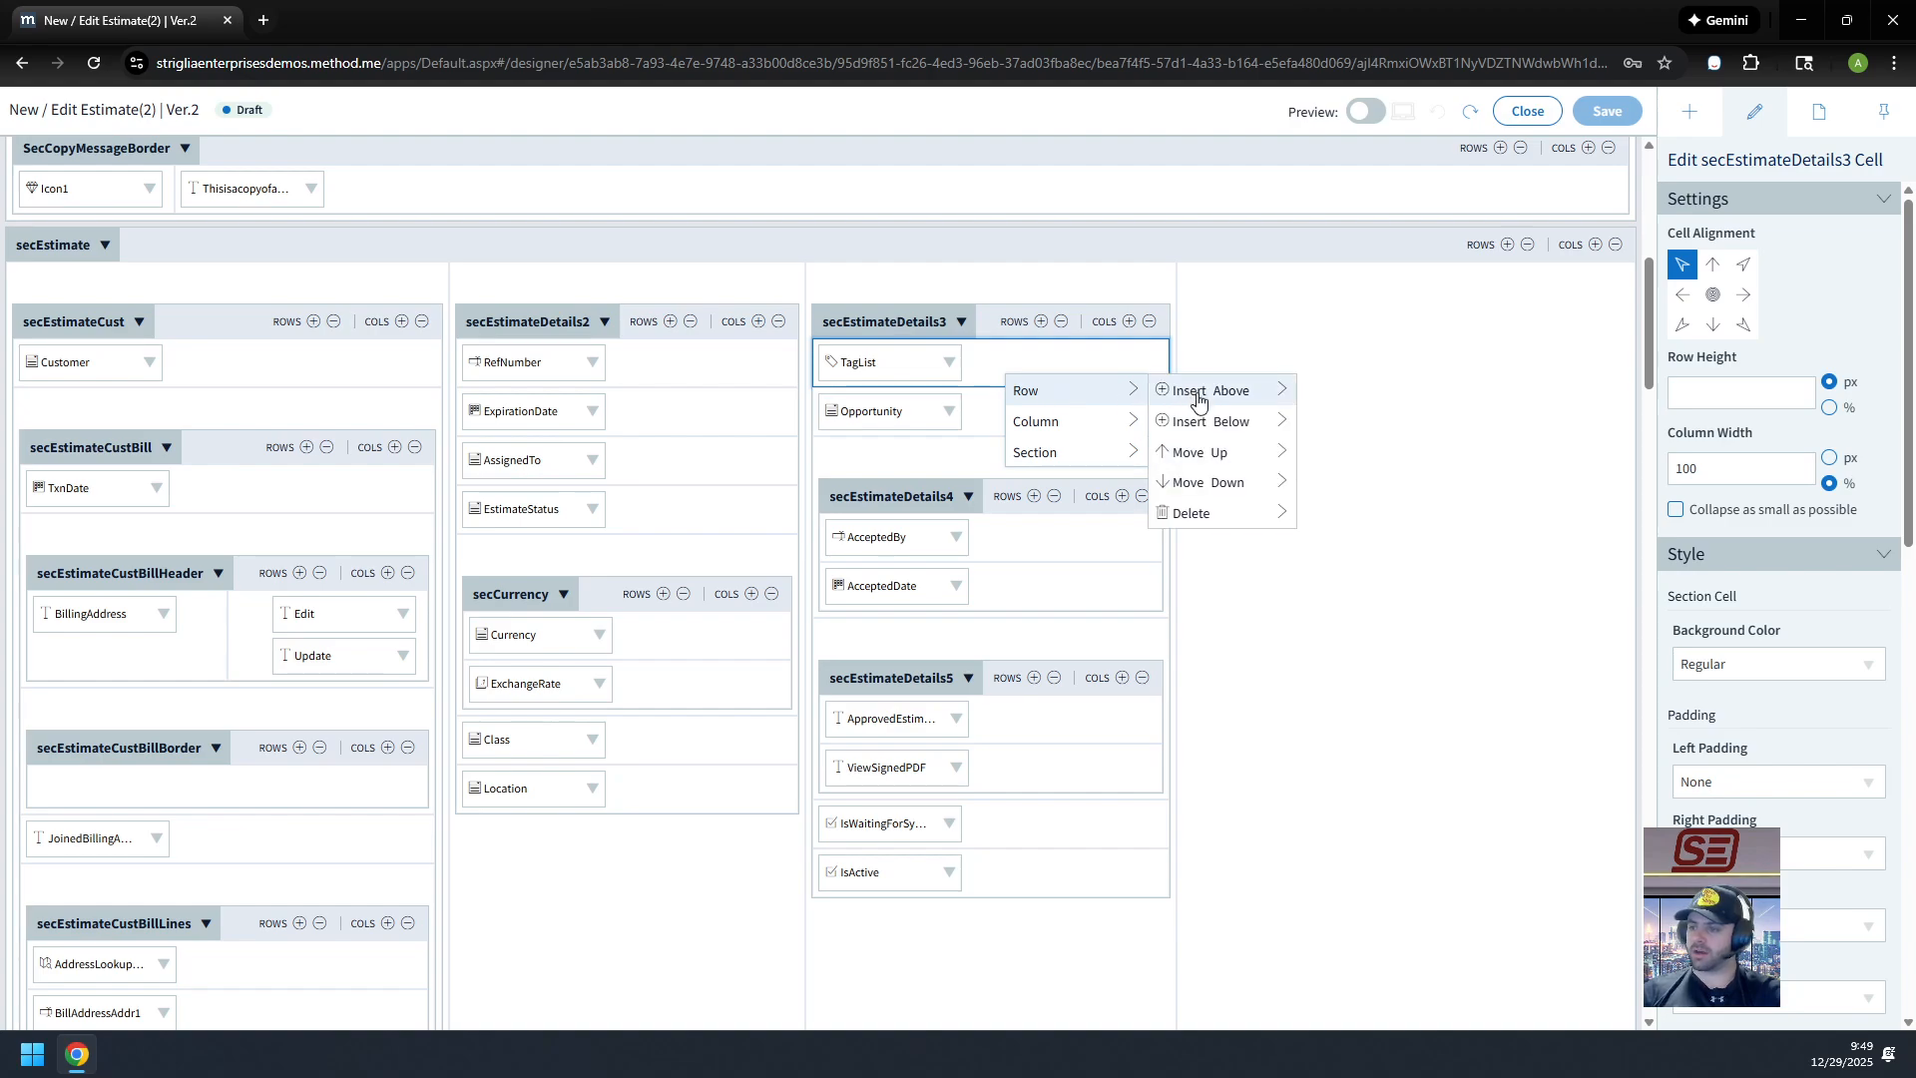
pyautogui.click(1198, 392)
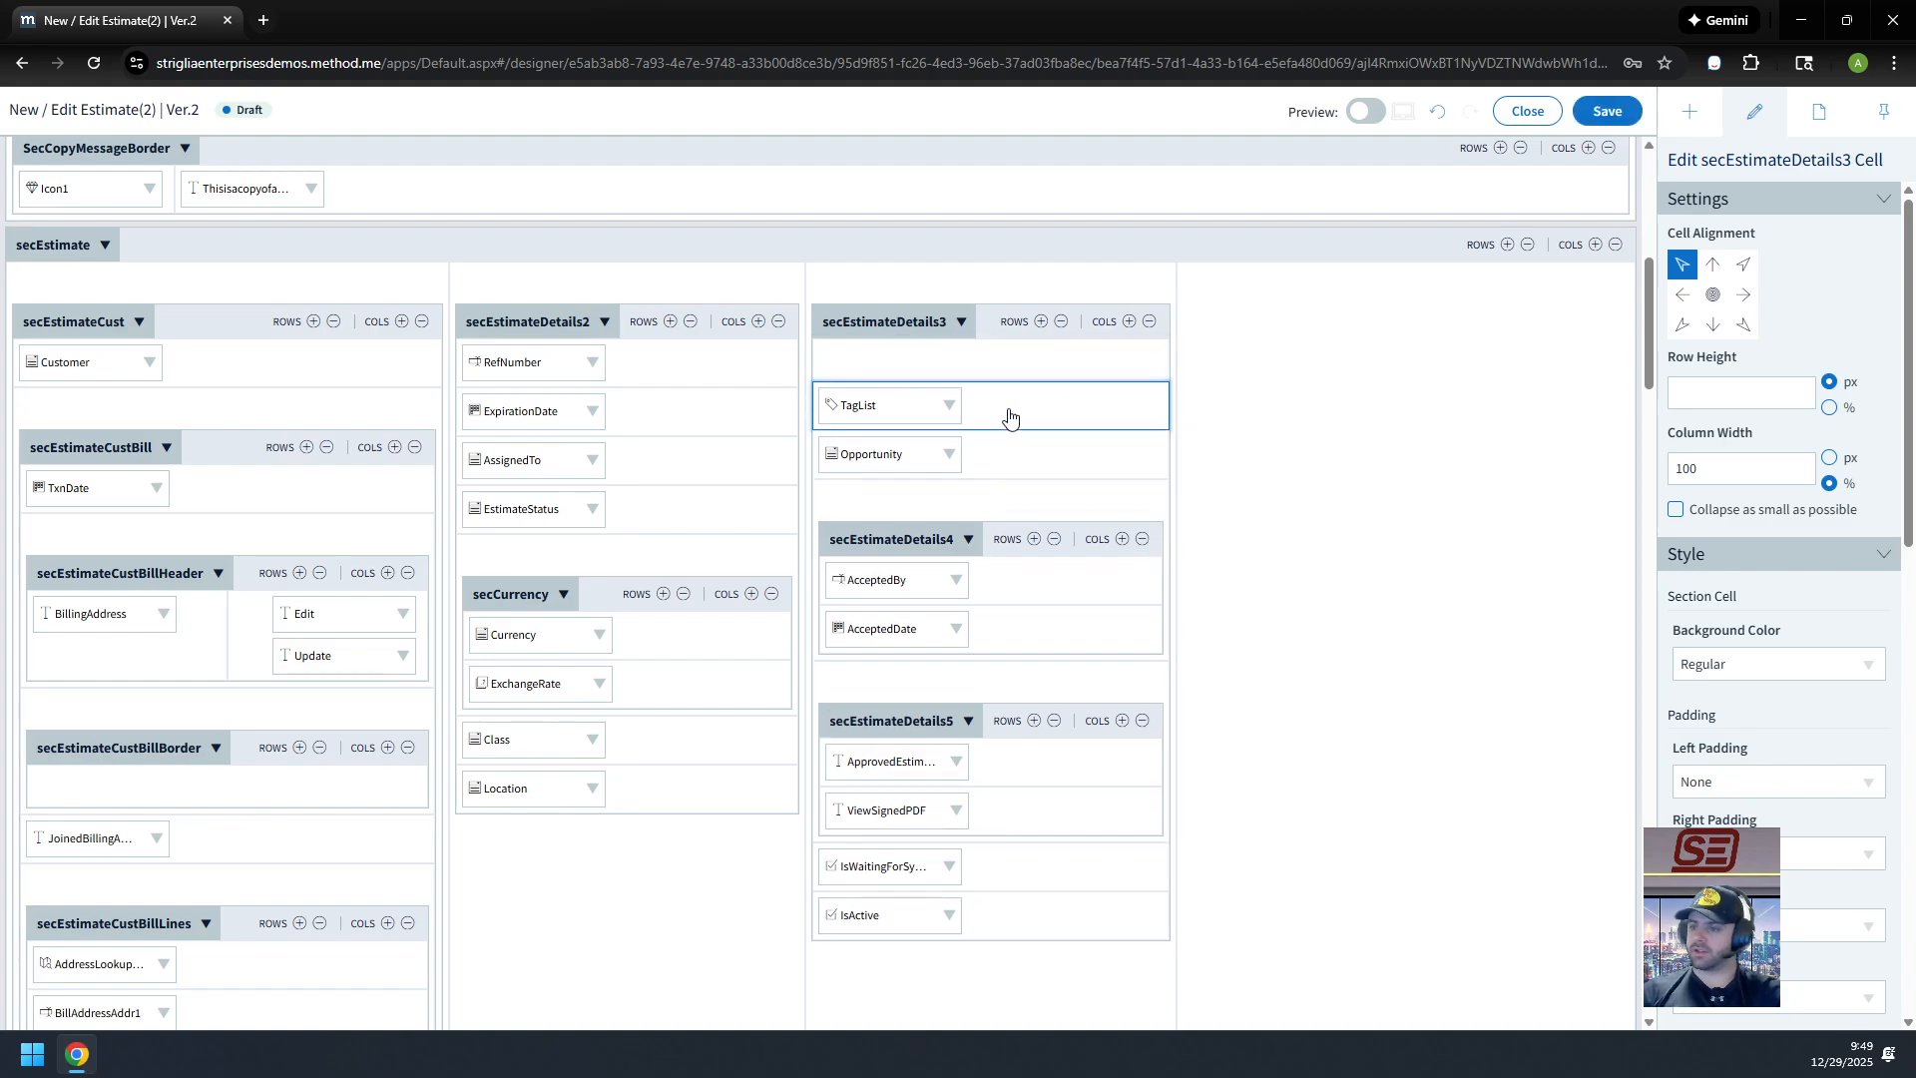
# Step: Find InternalReference in the Insert Controls list and drag it toward the new row
pyautogui.click(1690, 111)
pyautogui.scroll(-15, 1737, 409)
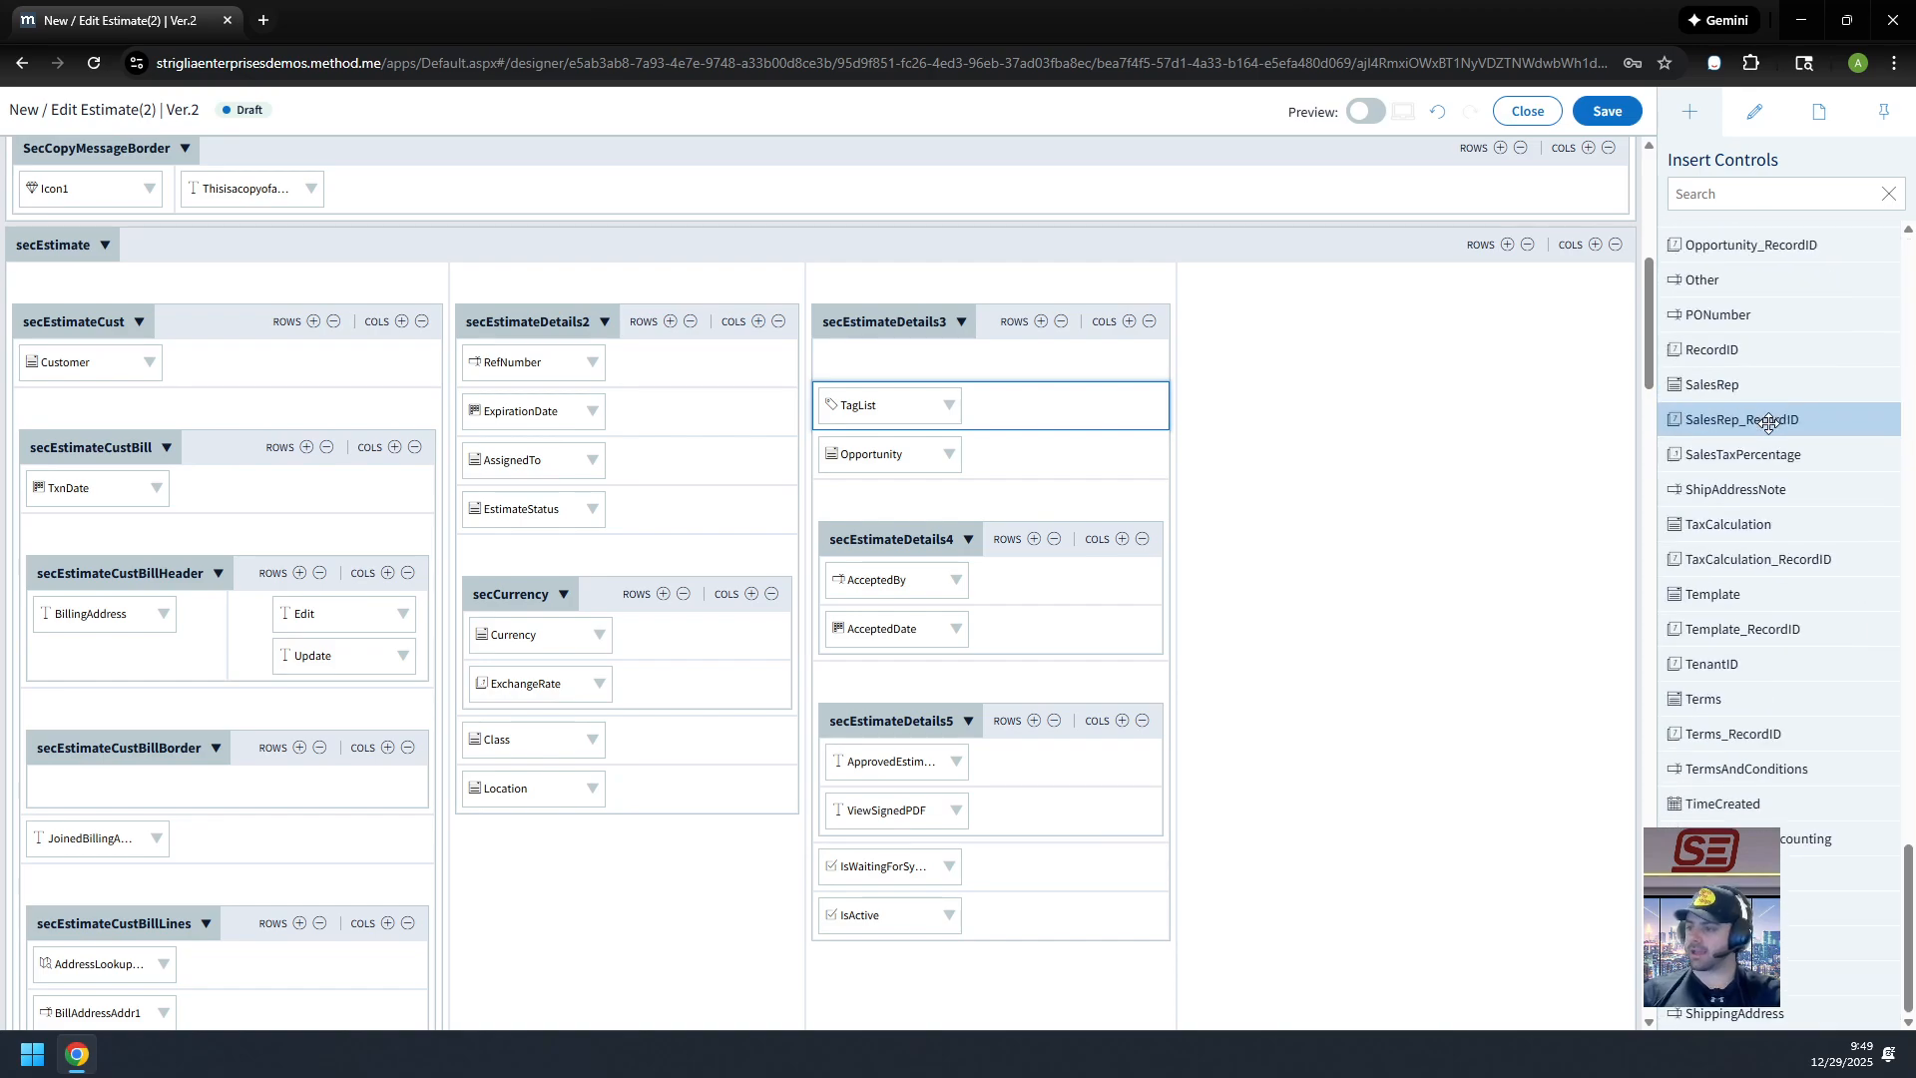
pyautogui.scroll(10, 1818, 686)
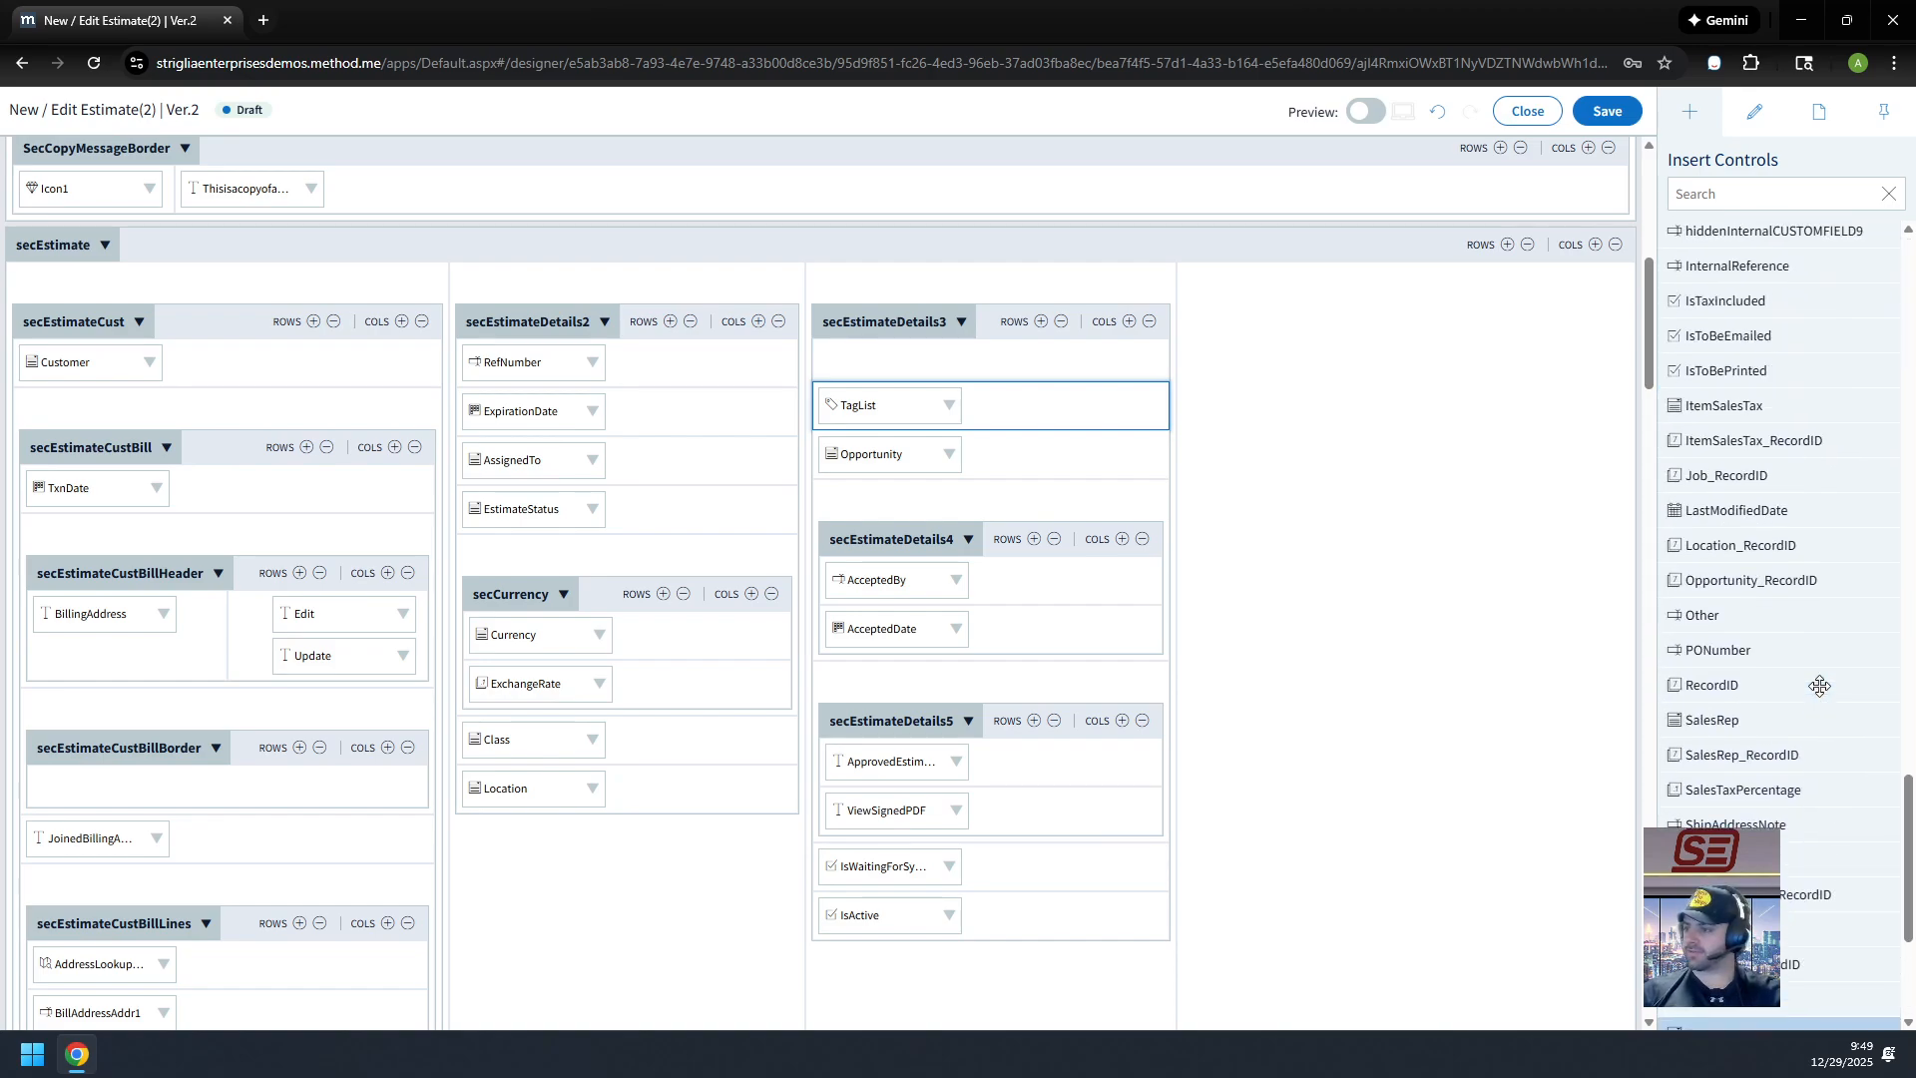
pyautogui.scroll(15, 1767, 612)
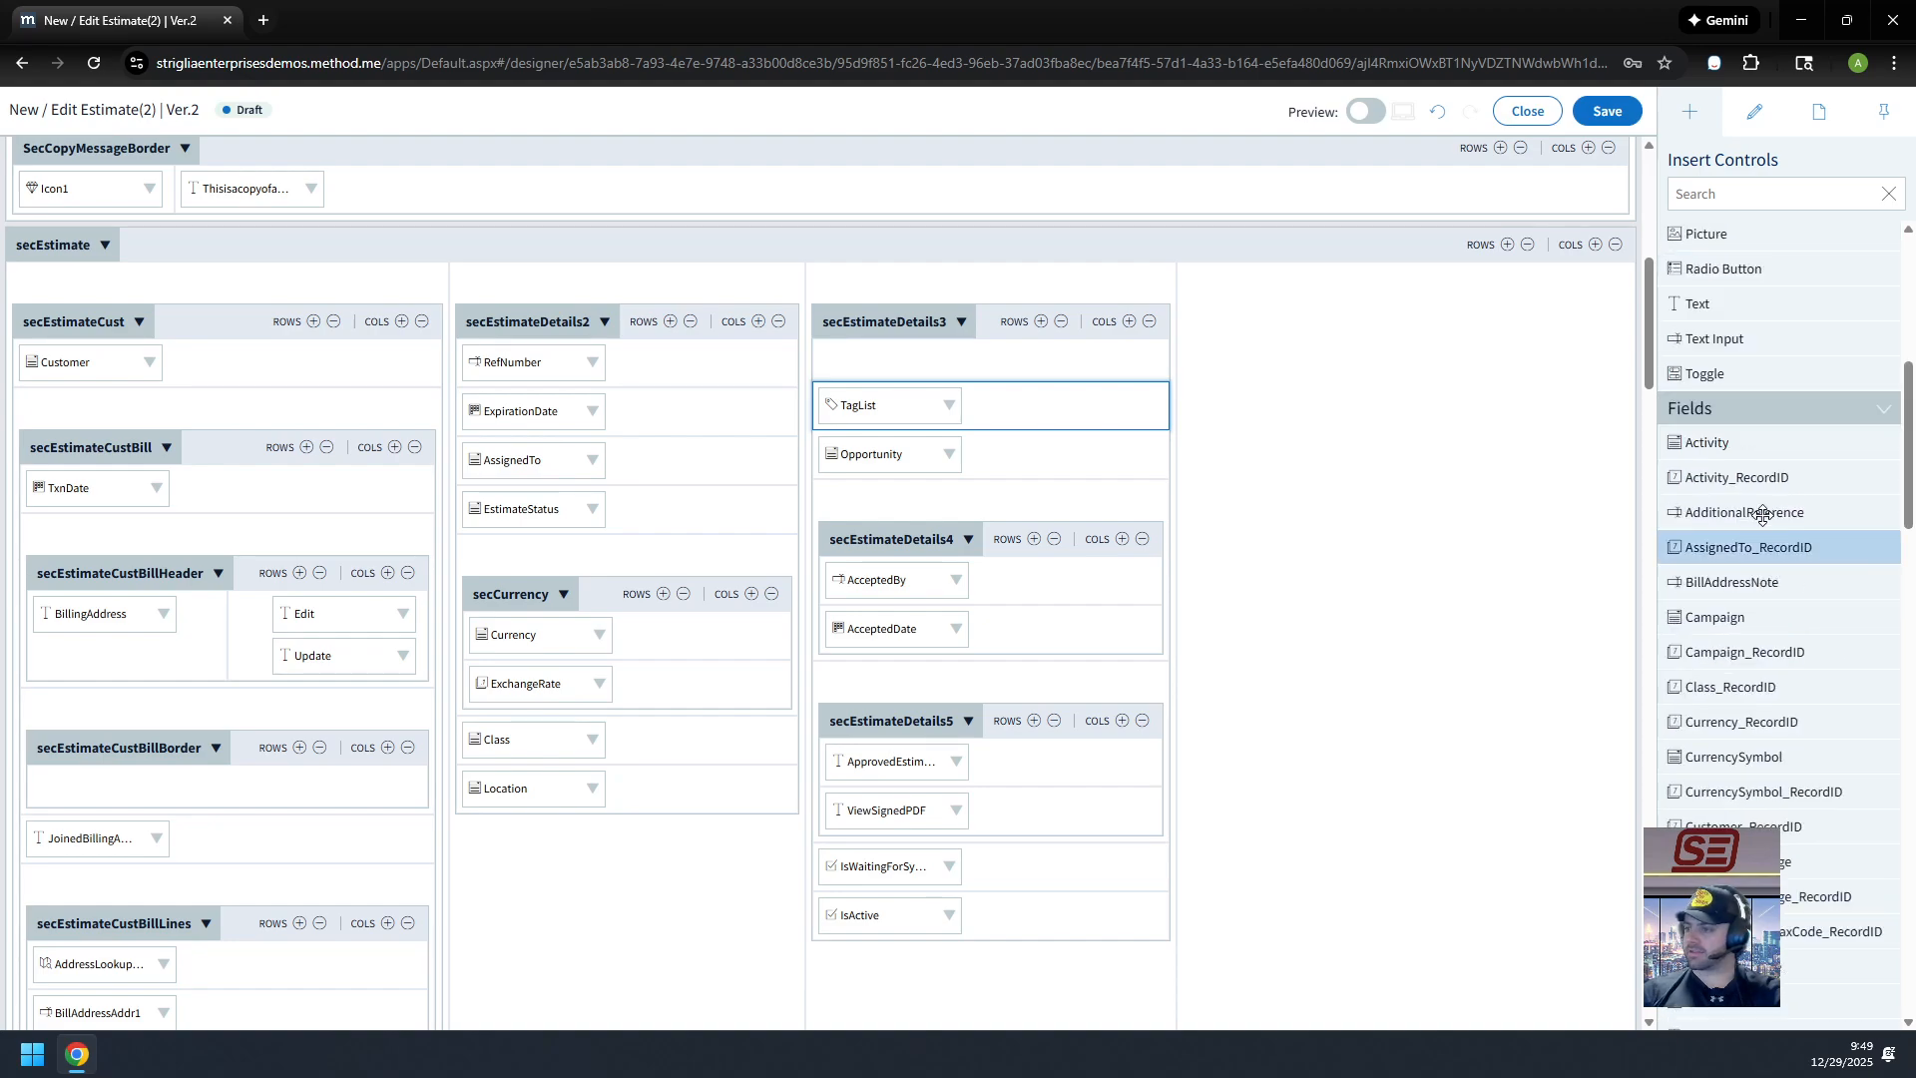
pyautogui.scroll(-10, 1791, 484)
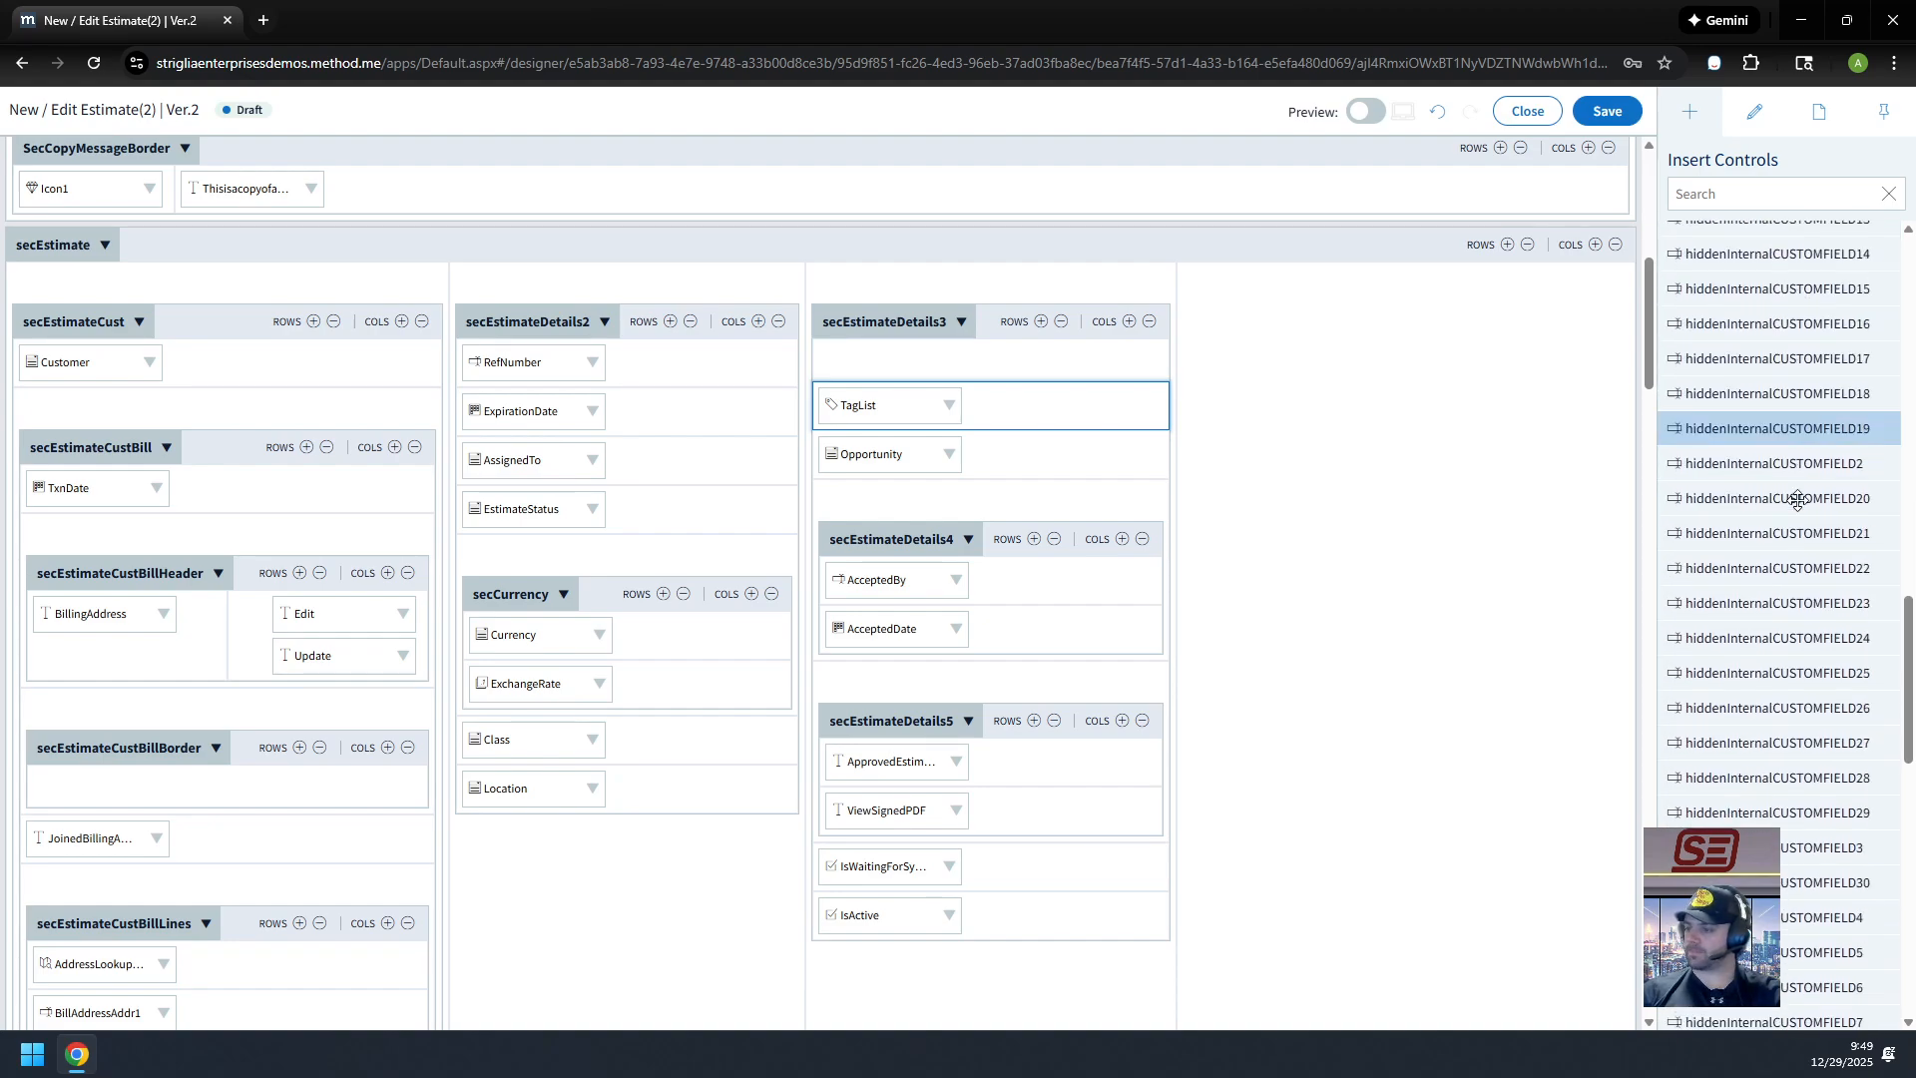
pyautogui.moveTo(1773, 604); pyautogui.dragTo(1008, 372)
# Step: Place InternalReference in the empty row above TagList and caption it 'Internal Reference'
pyautogui.click(883, 365)
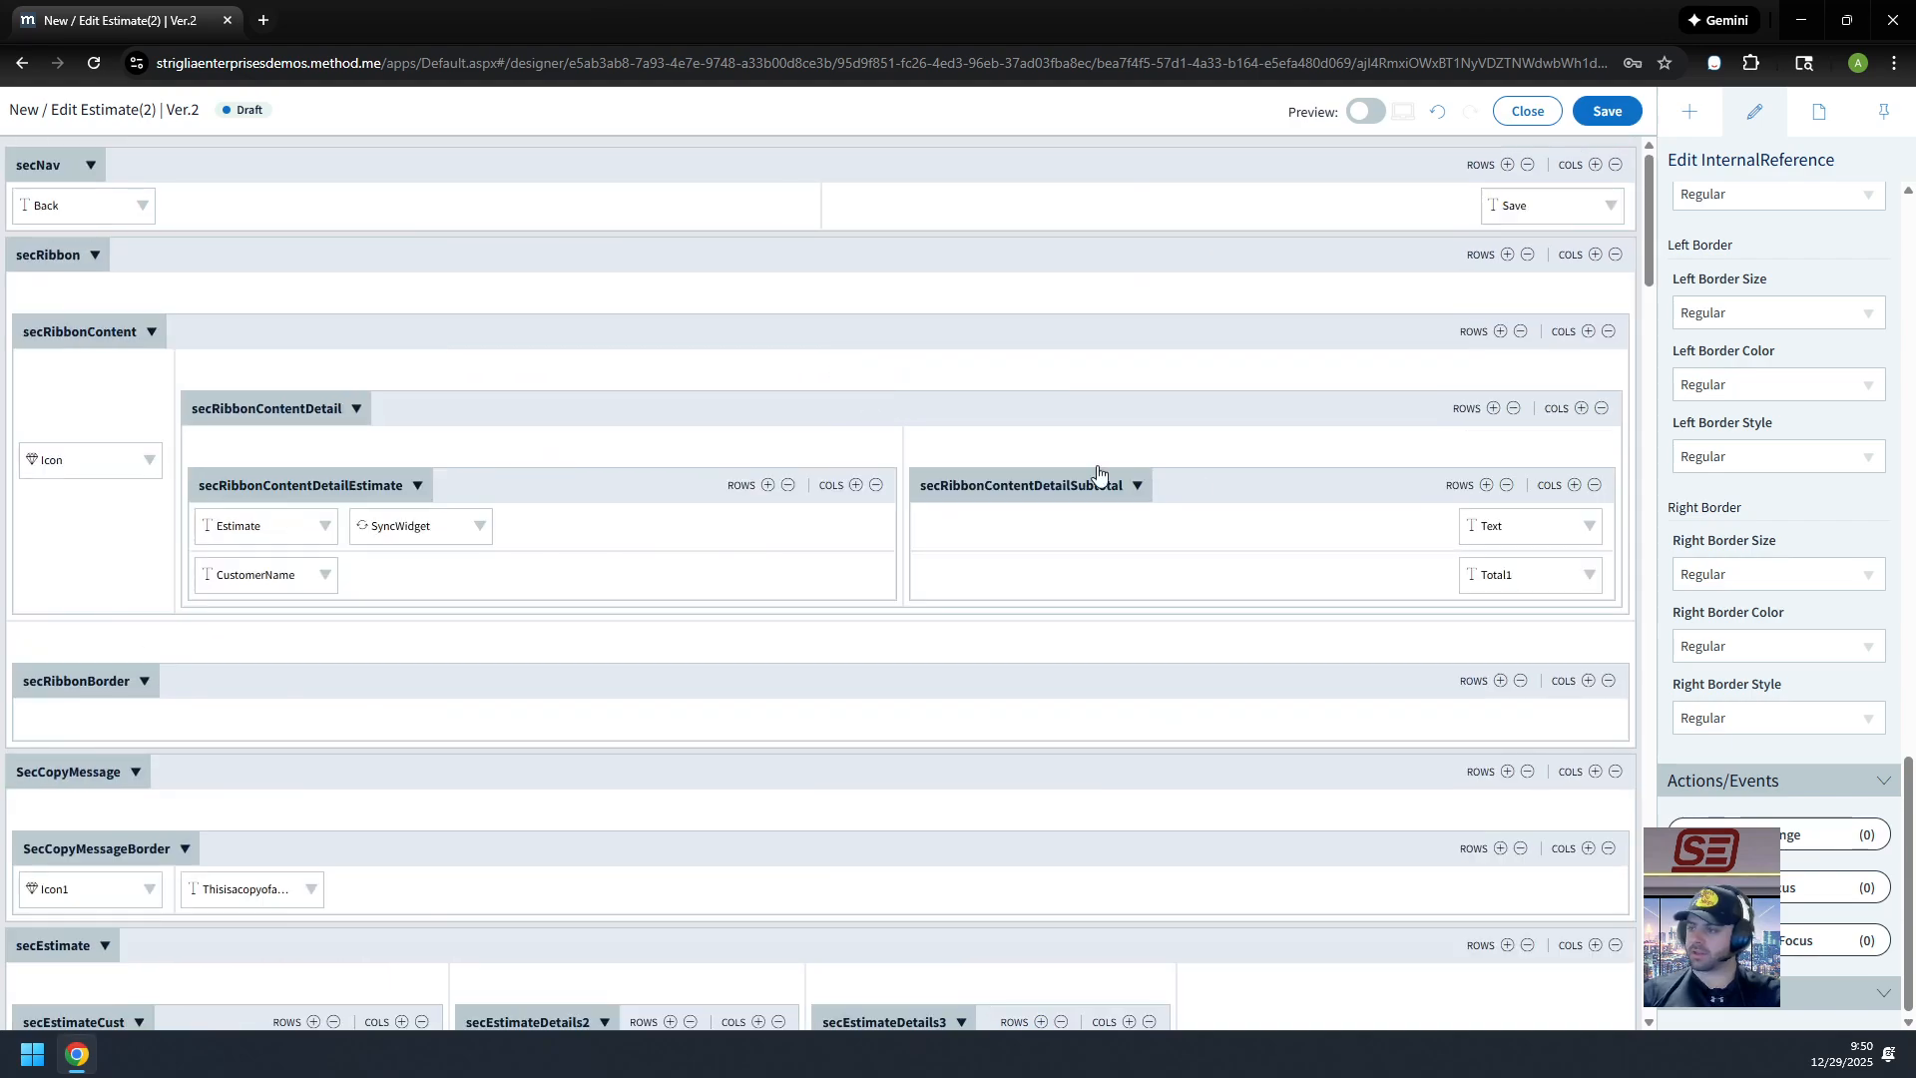
pyautogui.scroll(-5, 1108, 472)
pyautogui.scroll(5, 1742, 679)
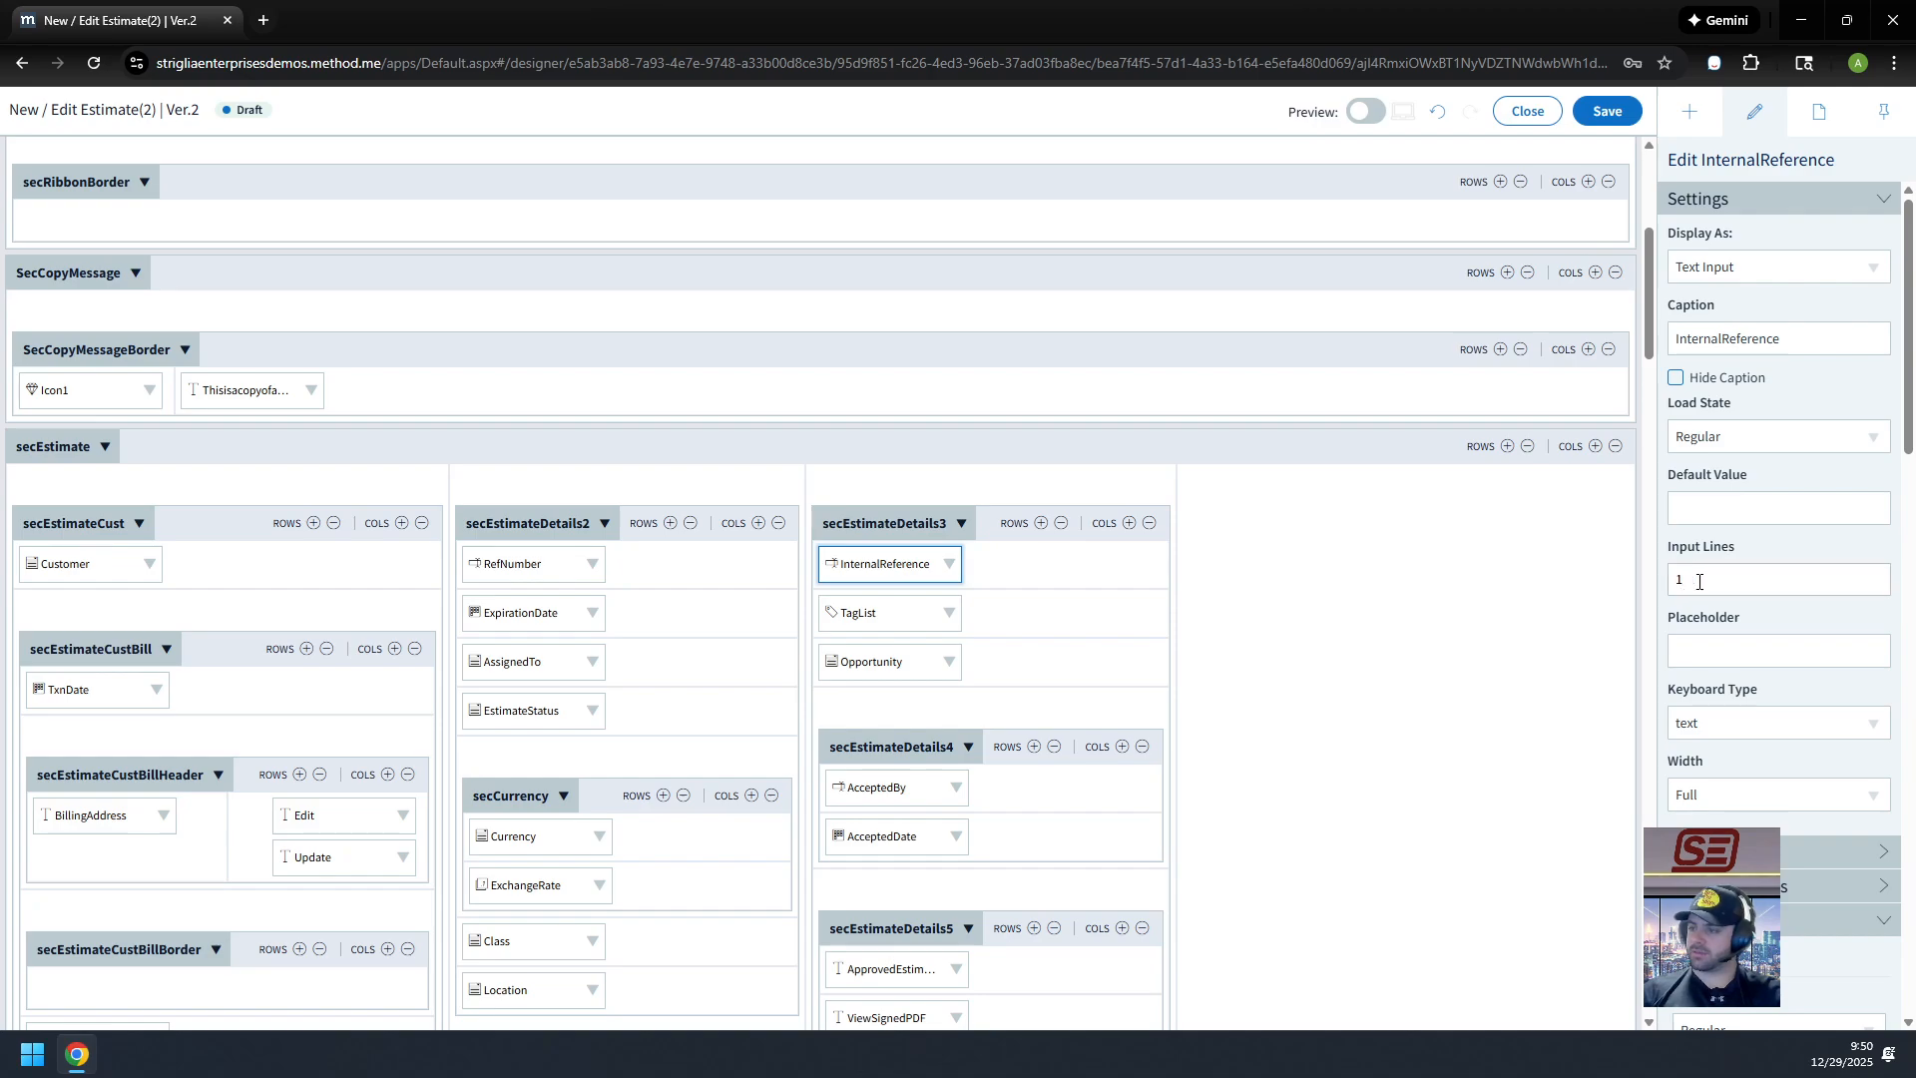
pyautogui.click(1724, 346)
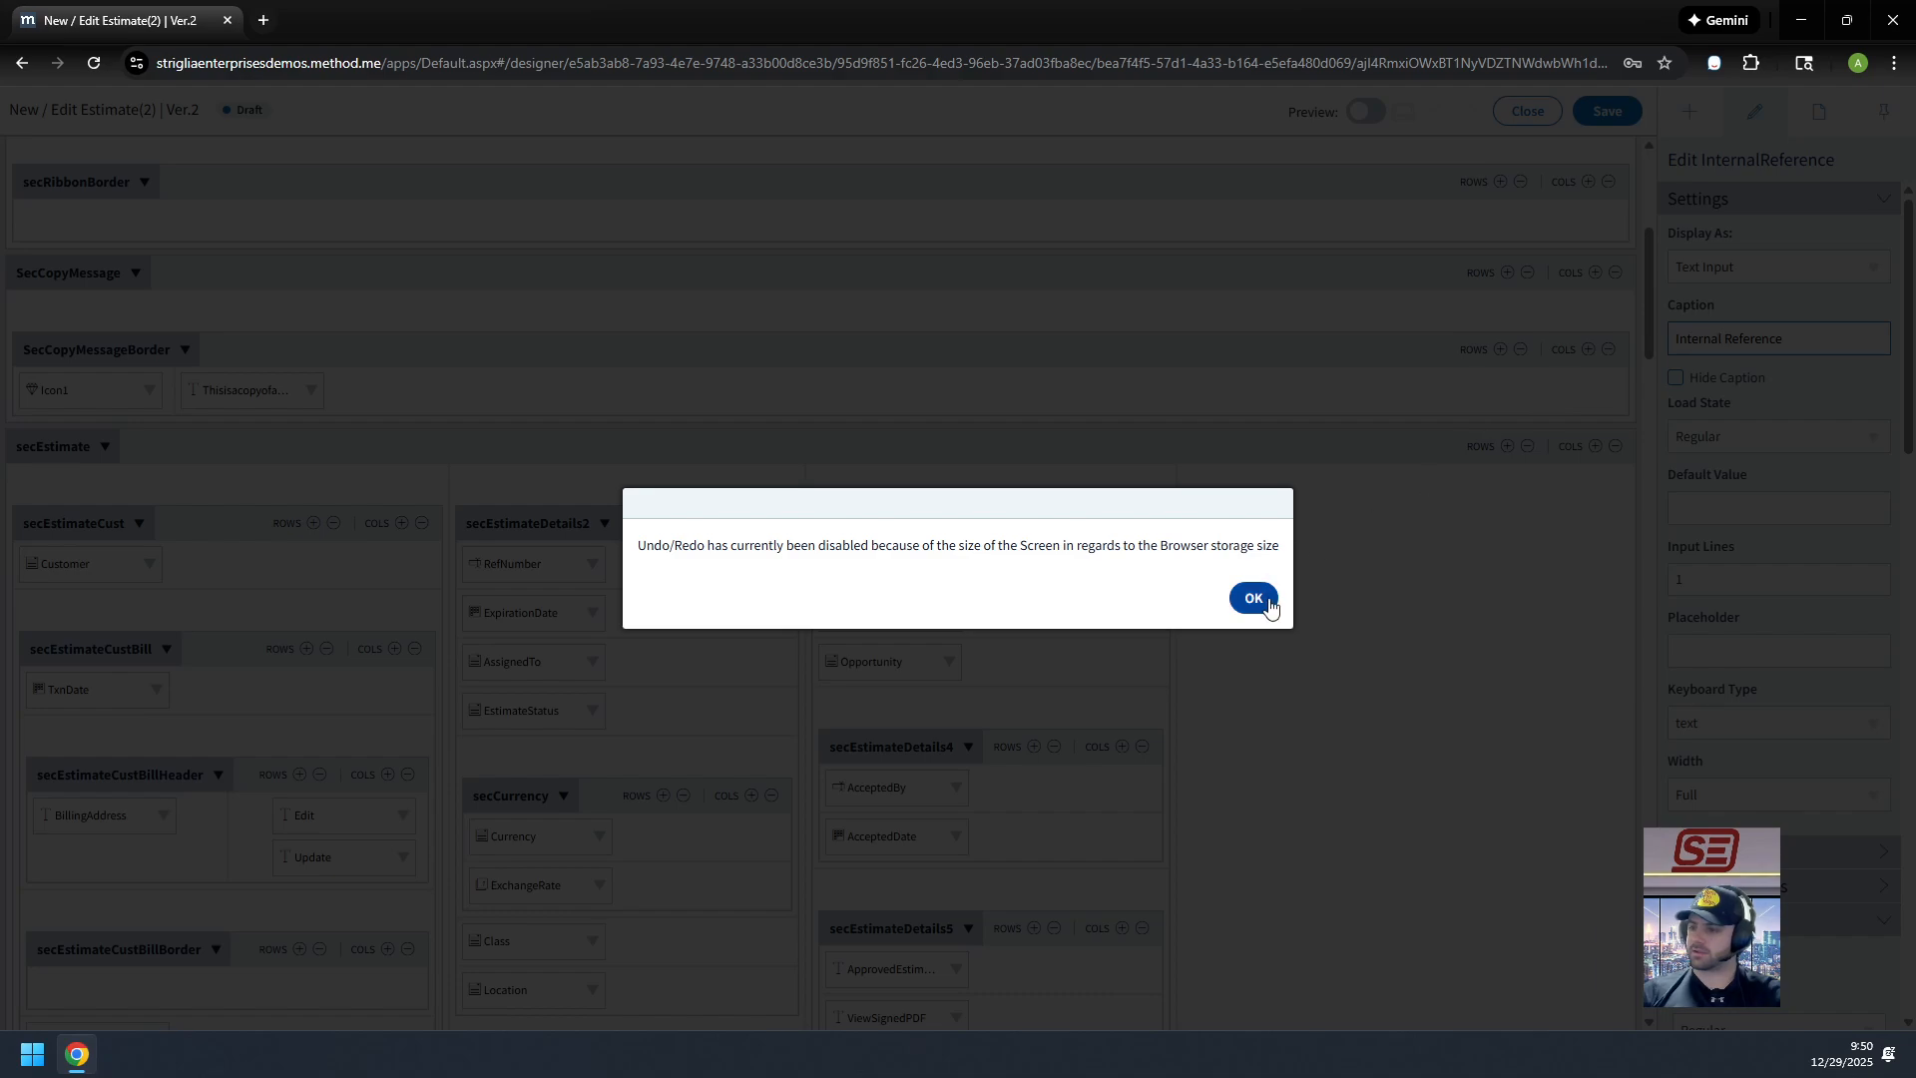
pyautogui.click(1254, 596)
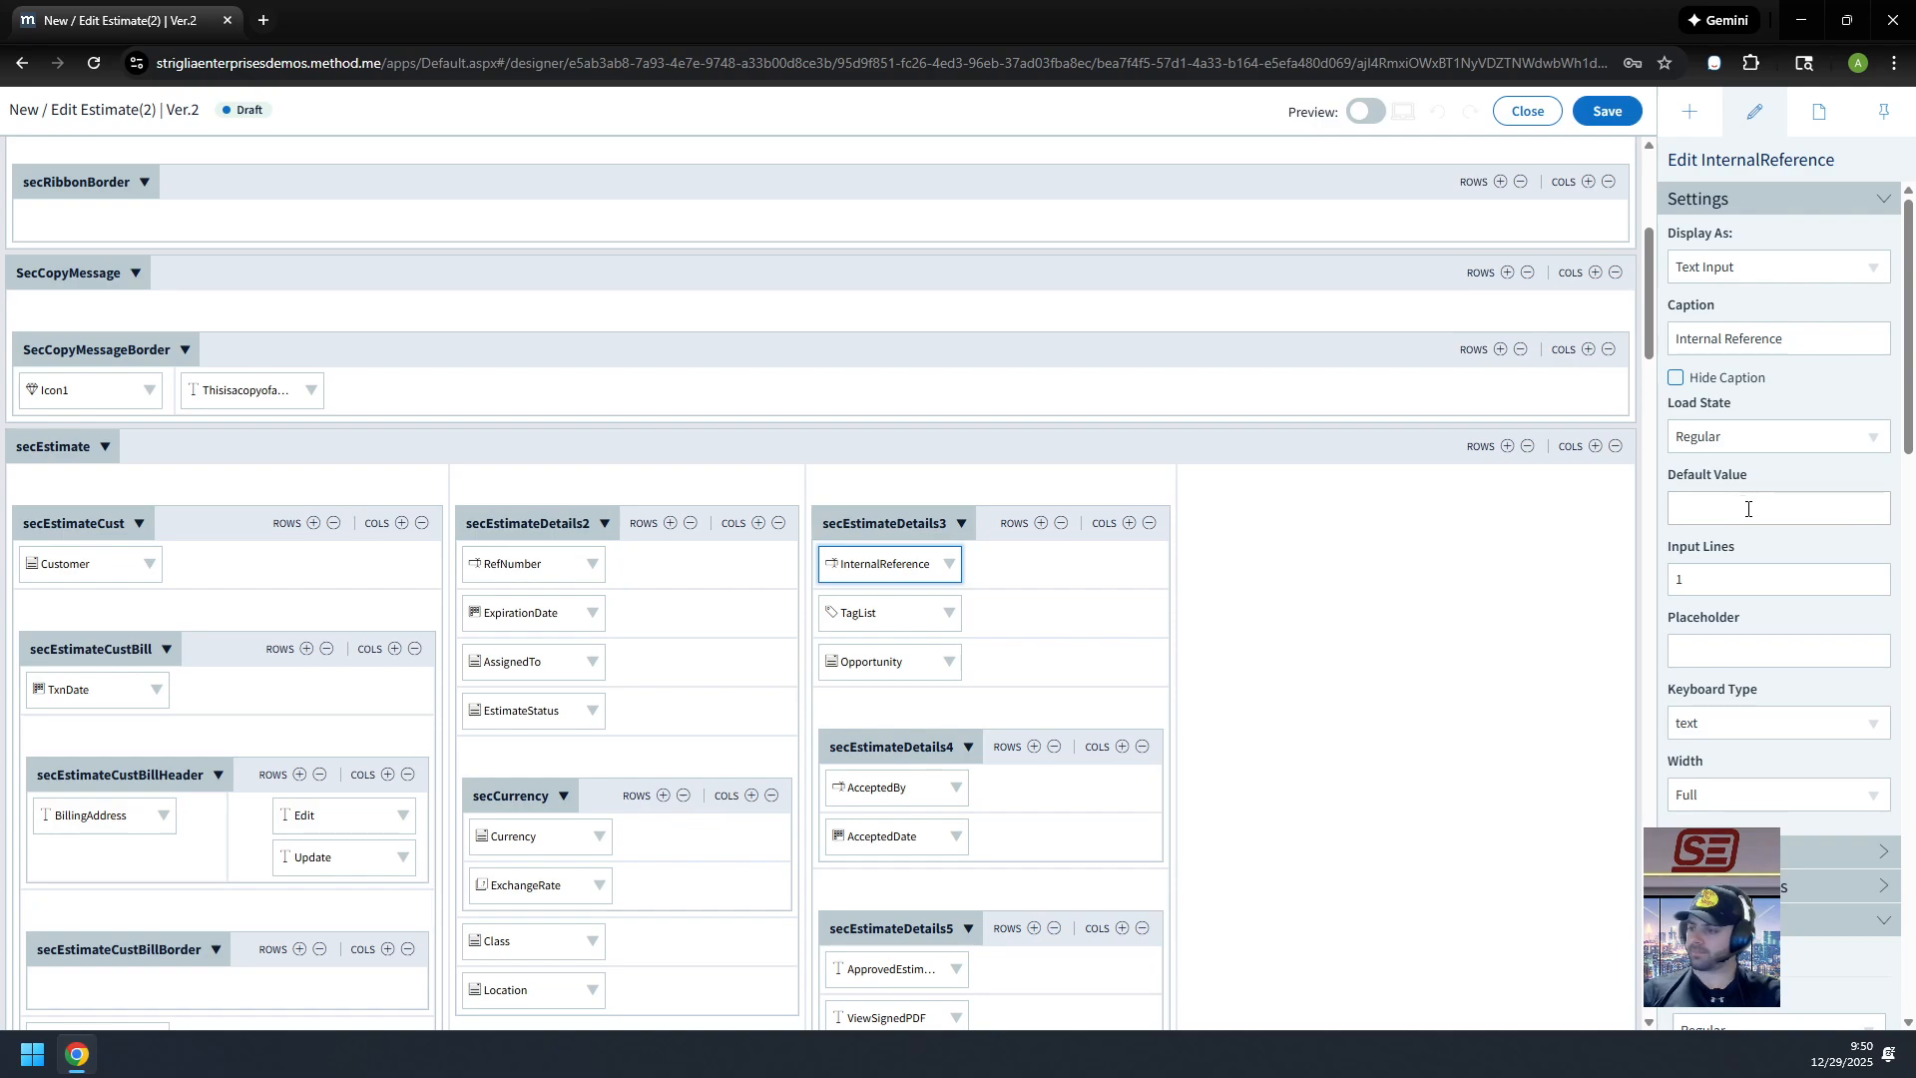
# Step: Save the Draft estimate screen design
pyautogui.scroll(-10, 1787, 499)
pyautogui.scroll(3, 1817, 567)
pyautogui.scroll(10, 1815, 549)
pyautogui.click(1620, 113)
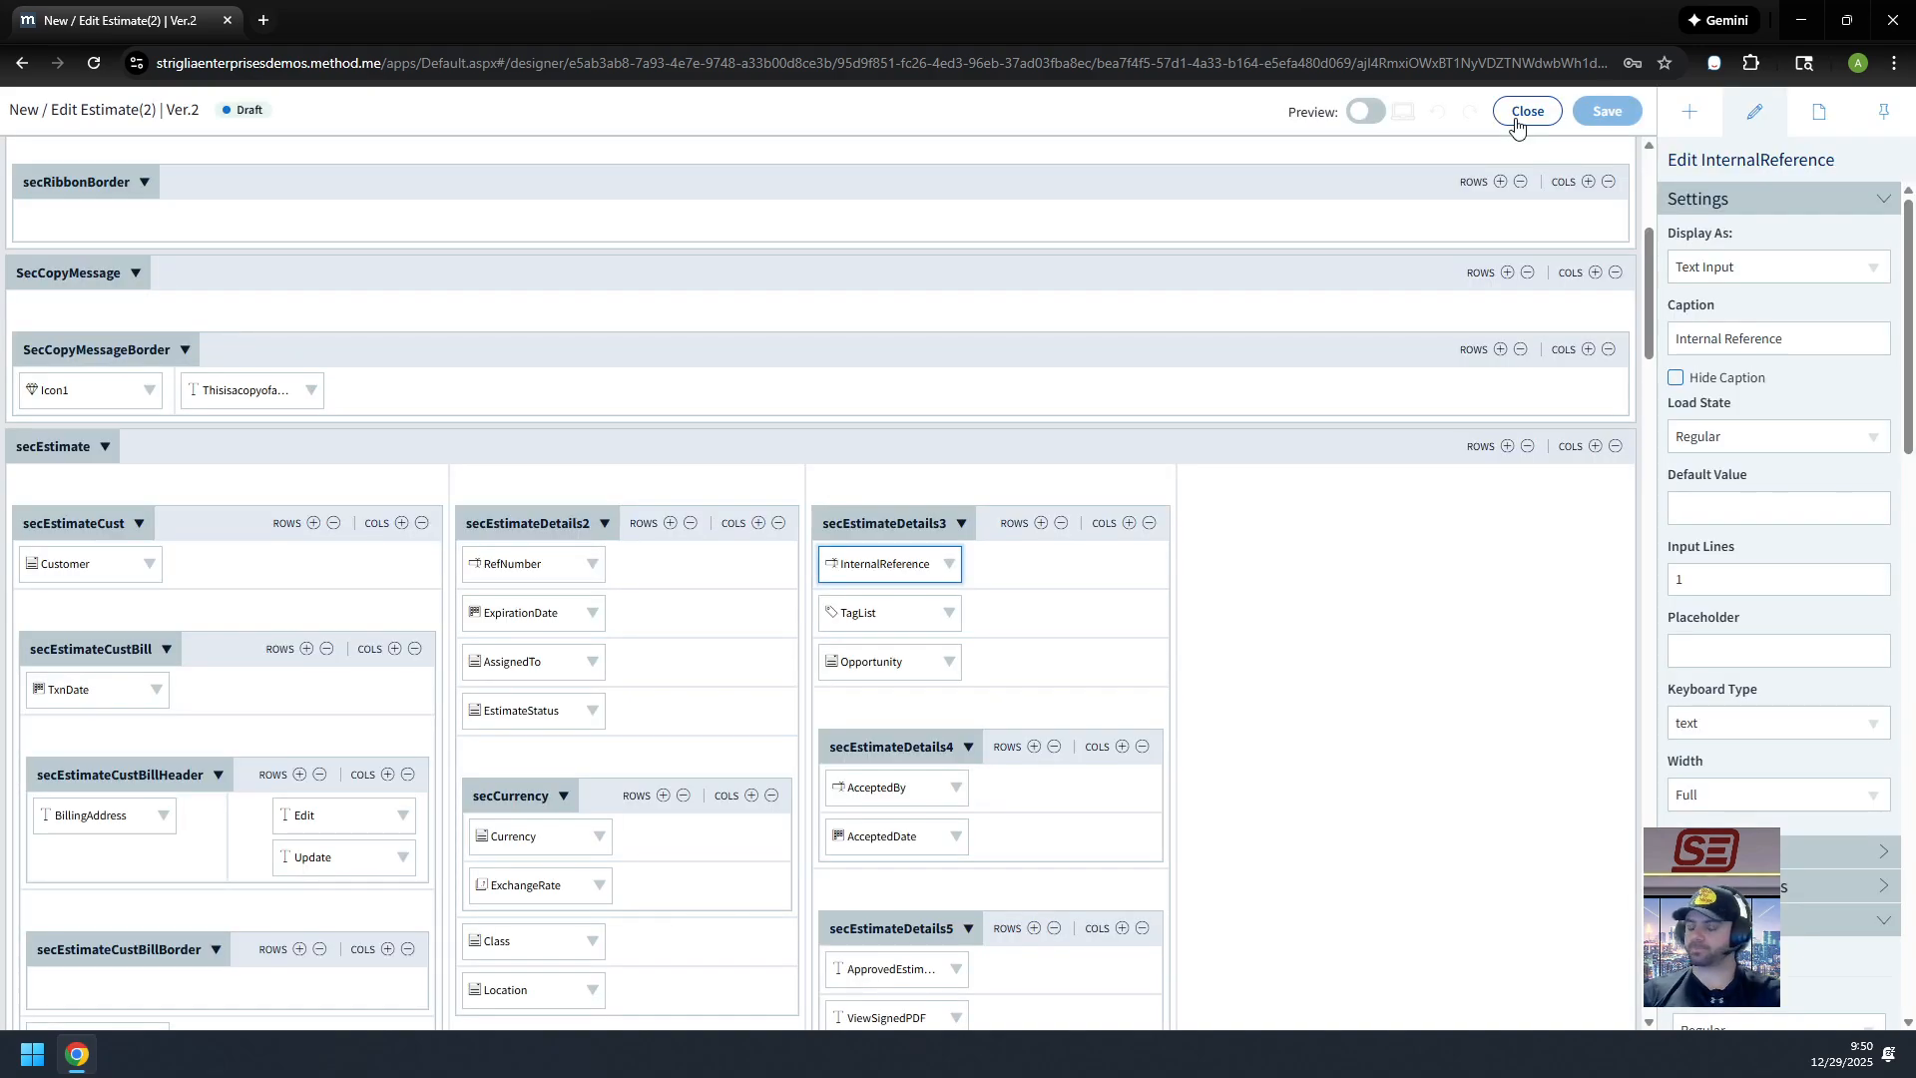
# Step: Close the designer, enter Internal Reference 1234 on the 25.00 estimate, and save it
pyautogui.click(1528, 112)
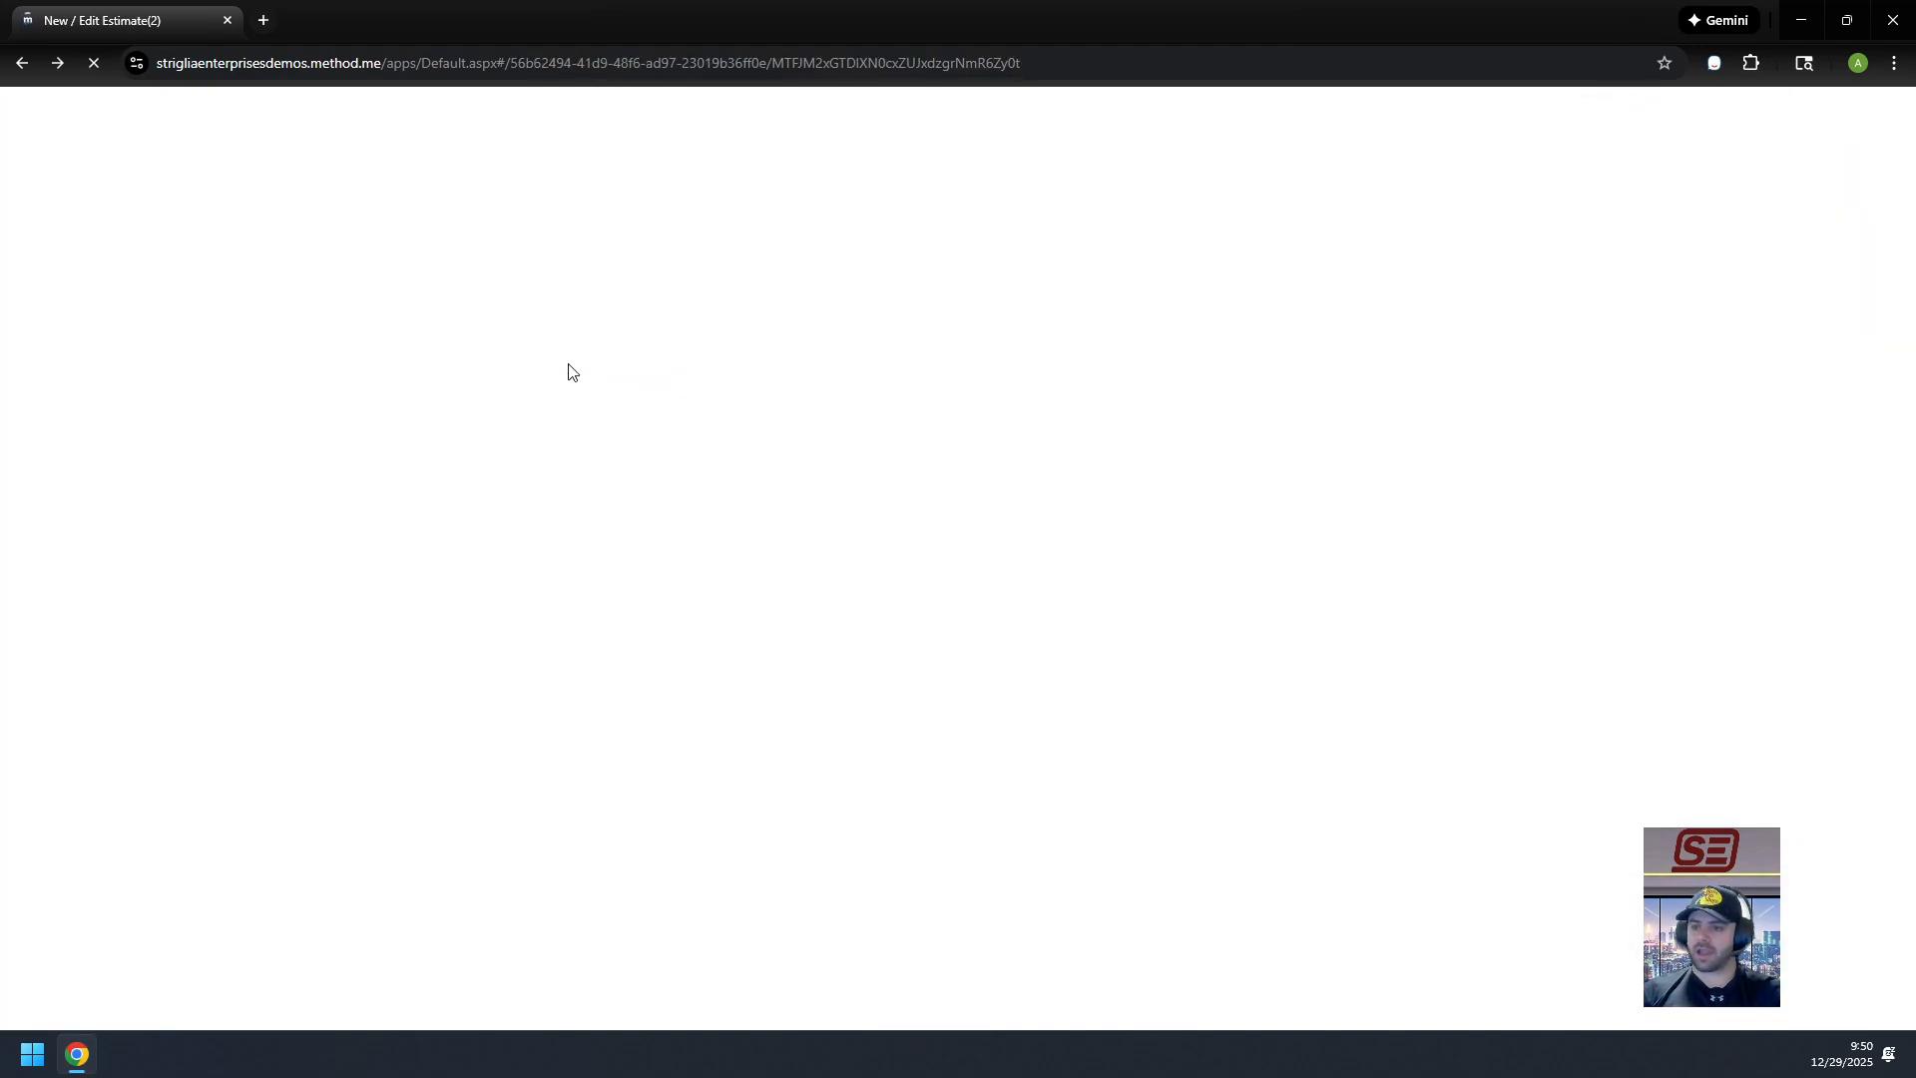
pyautogui.click(618, 397)
pyautogui.write('IntRef')
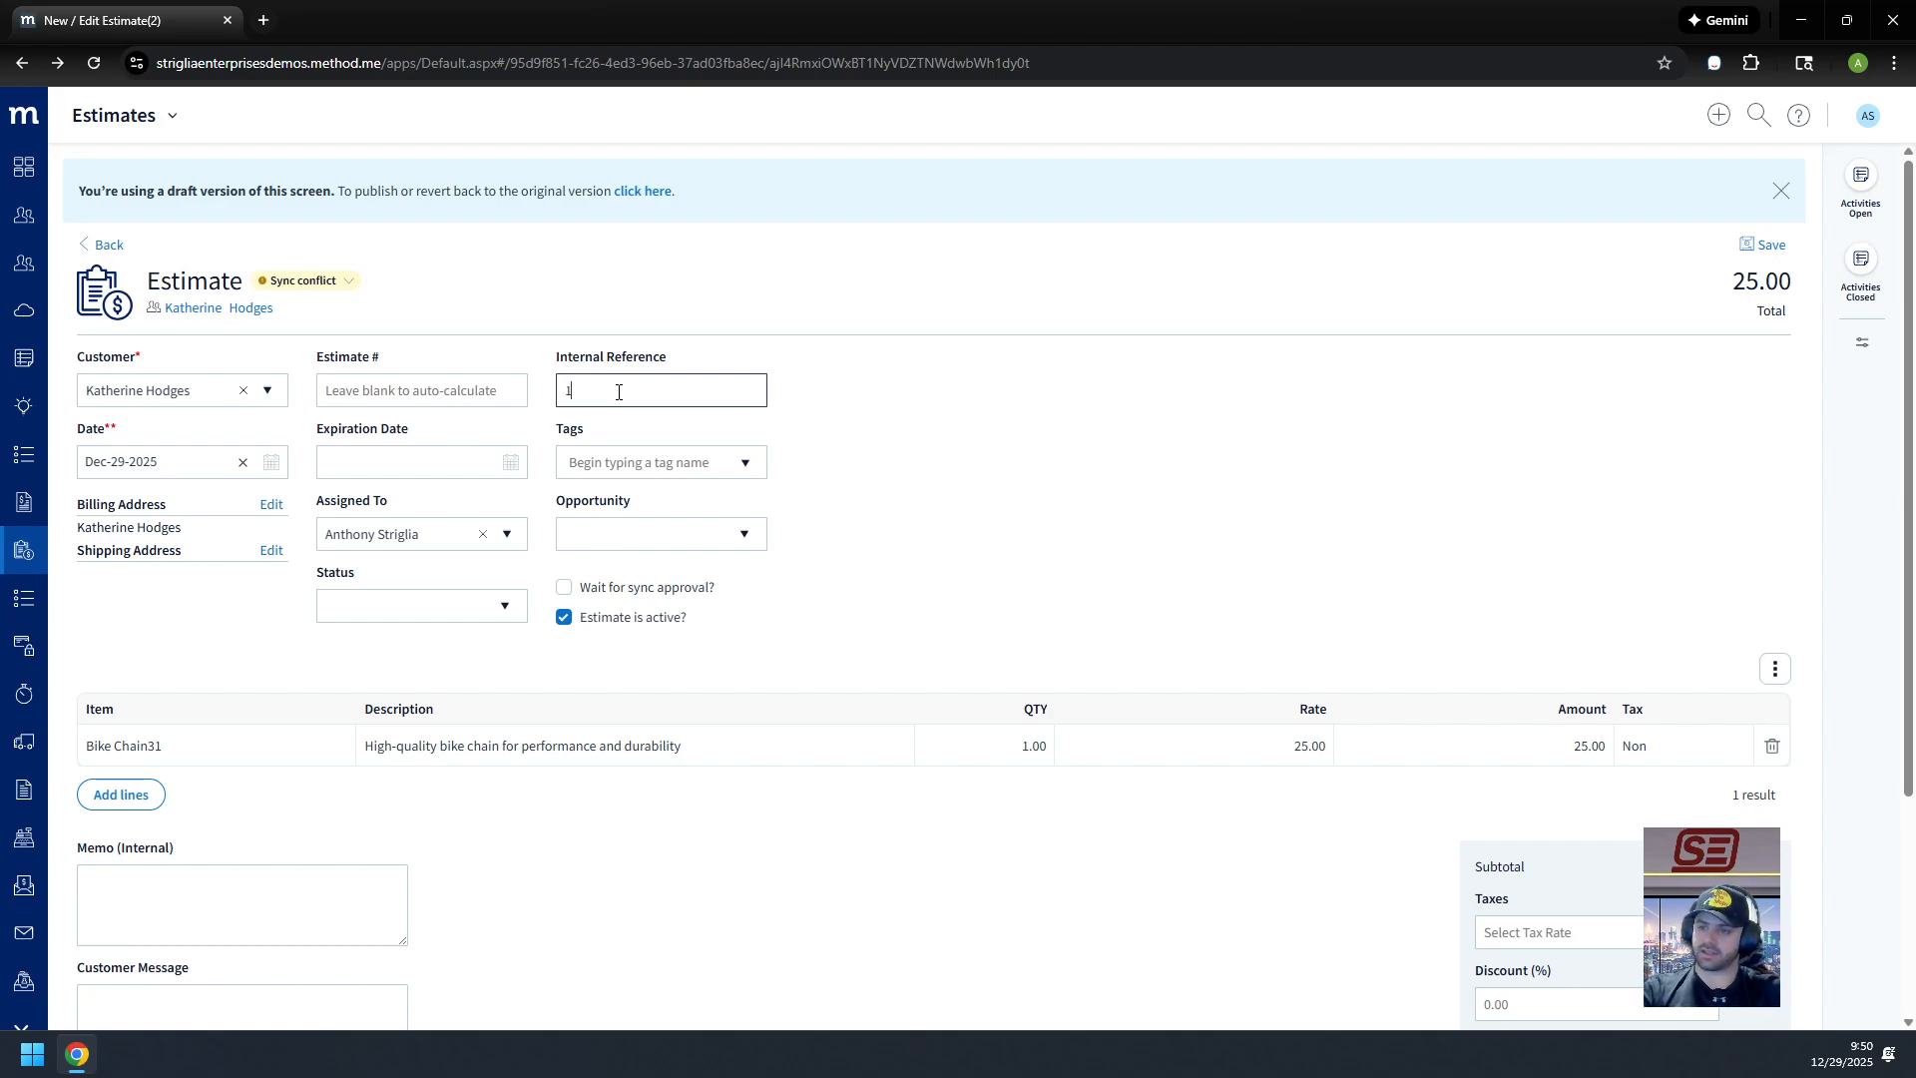
pyautogui.press('Tab')
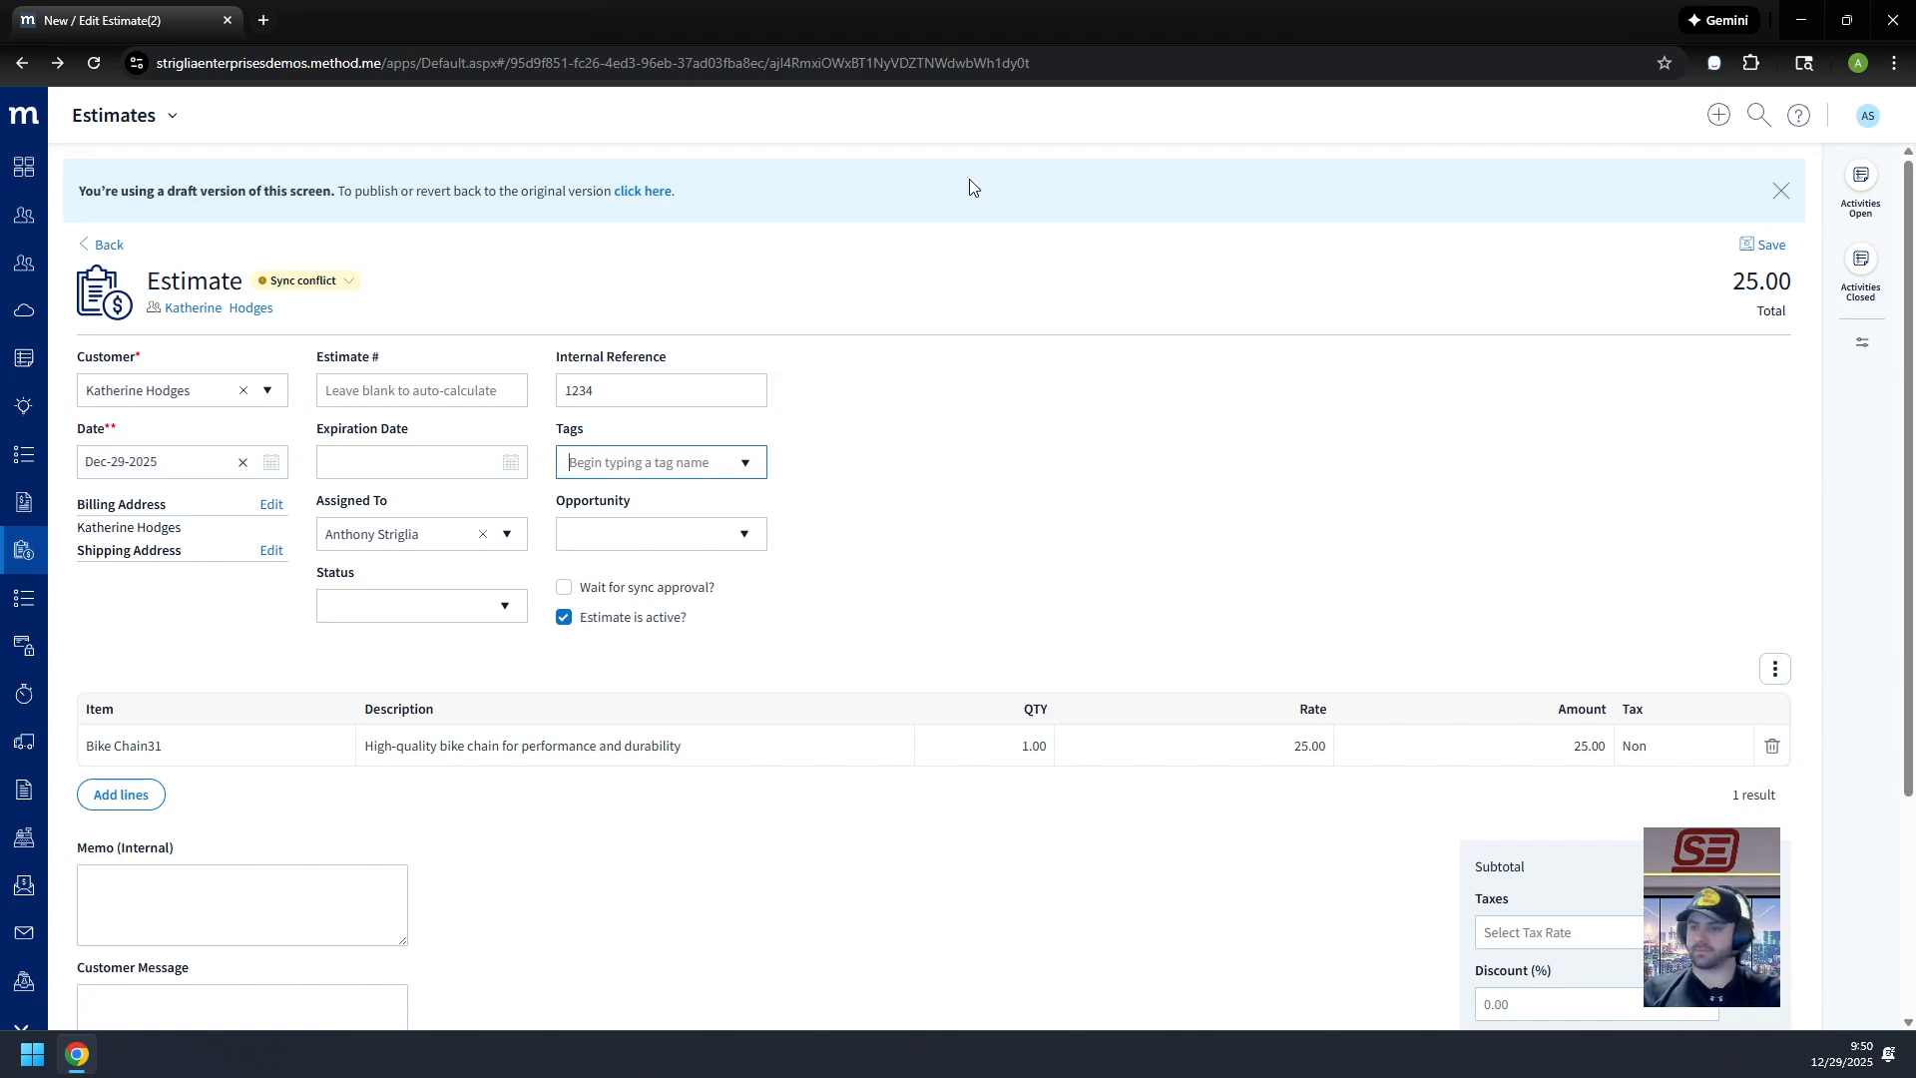
pyautogui.scroll(-3, 1105, 387)
pyautogui.click(1714, 973)
# Step: Go back to the list and reopen the 25.00 estimate to confirm 1234 persists
pyautogui.scroll(3, 1176, 647)
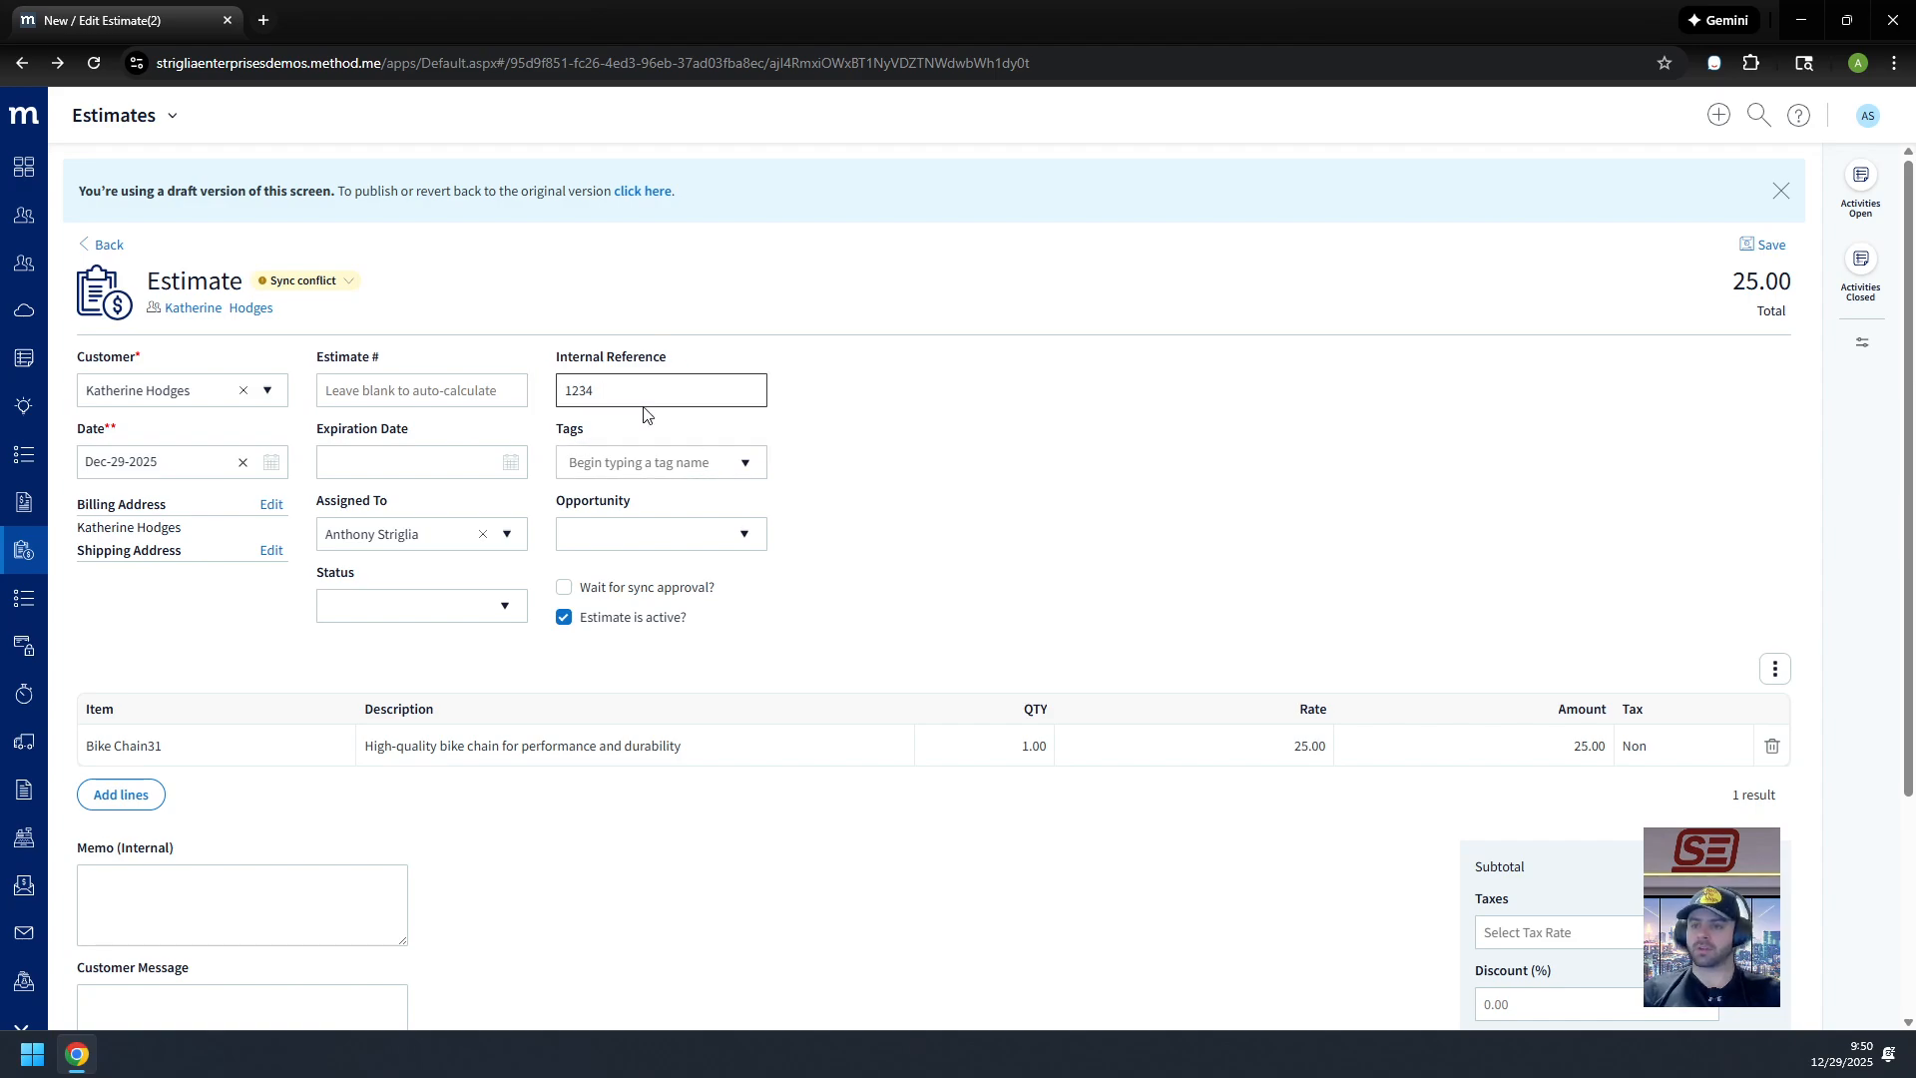
pyautogui.click(101, 245)
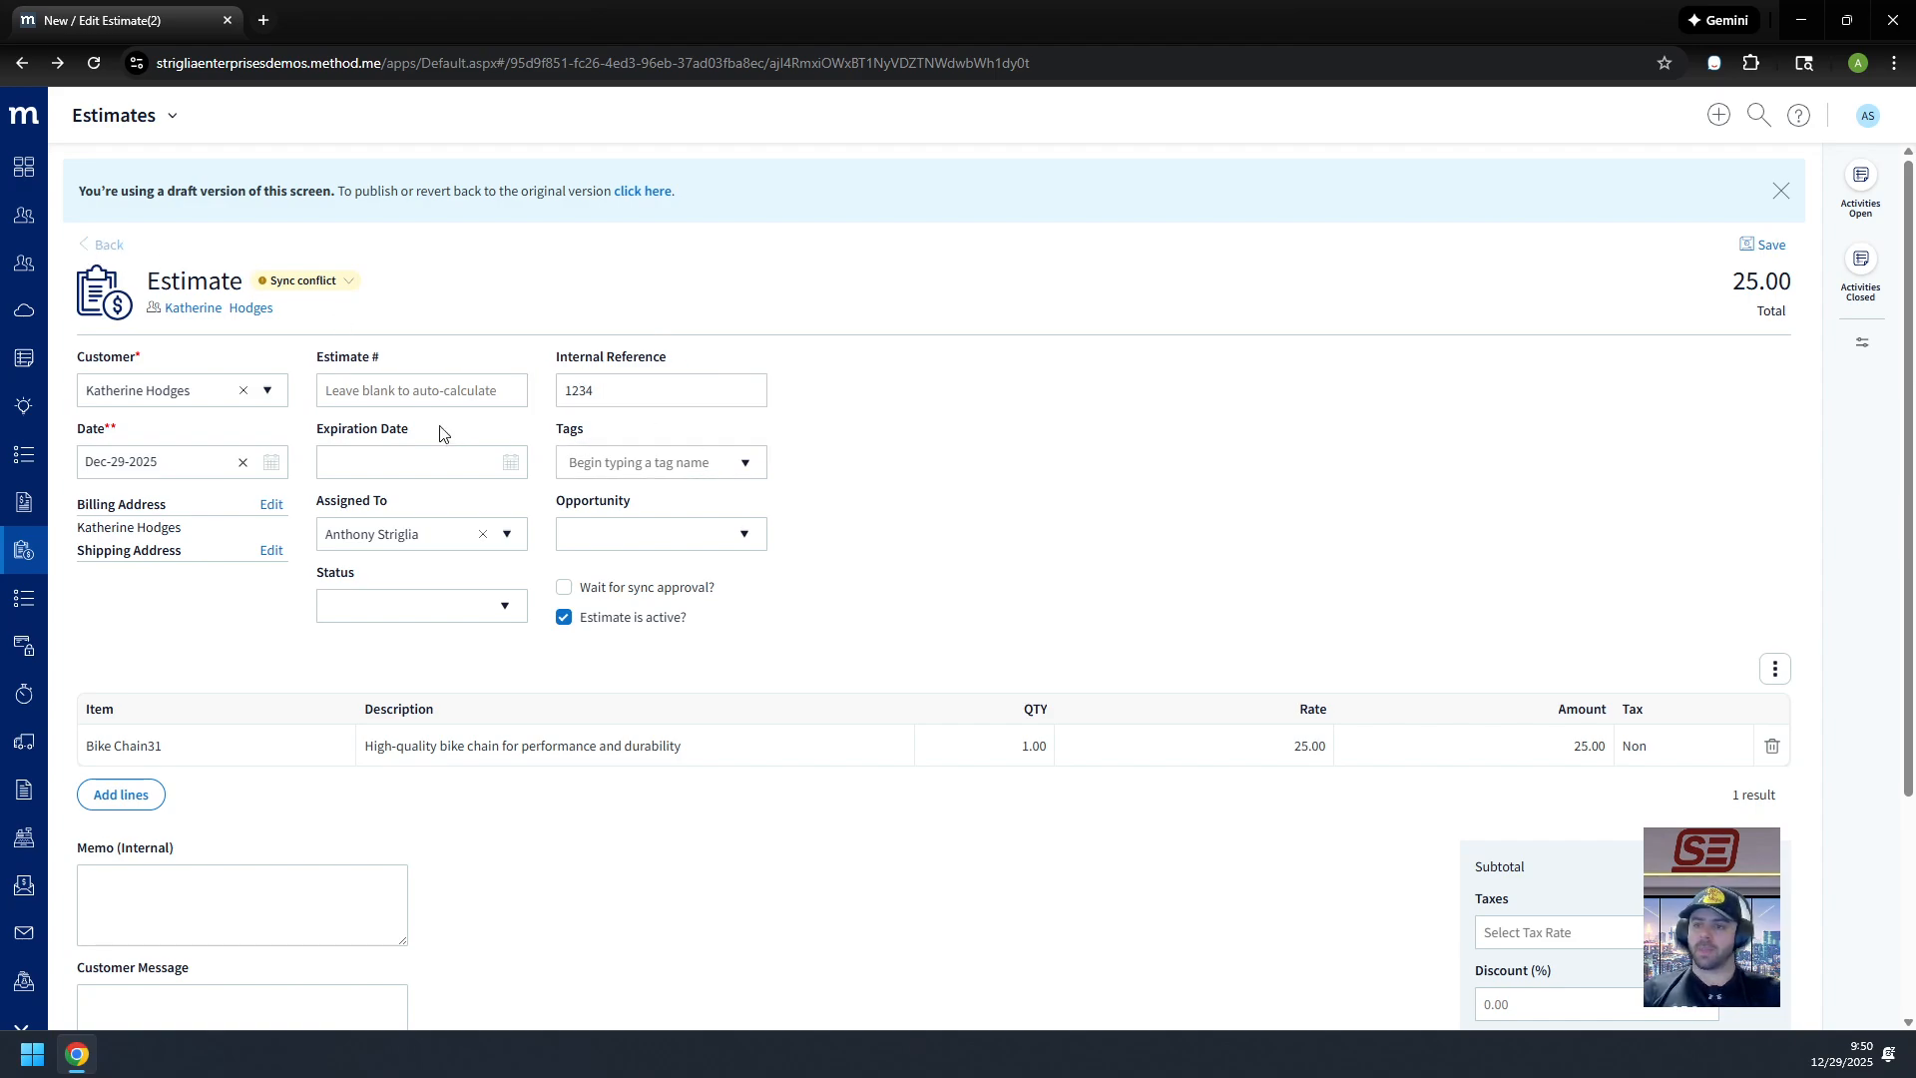
pyautogui.click(671, 325)
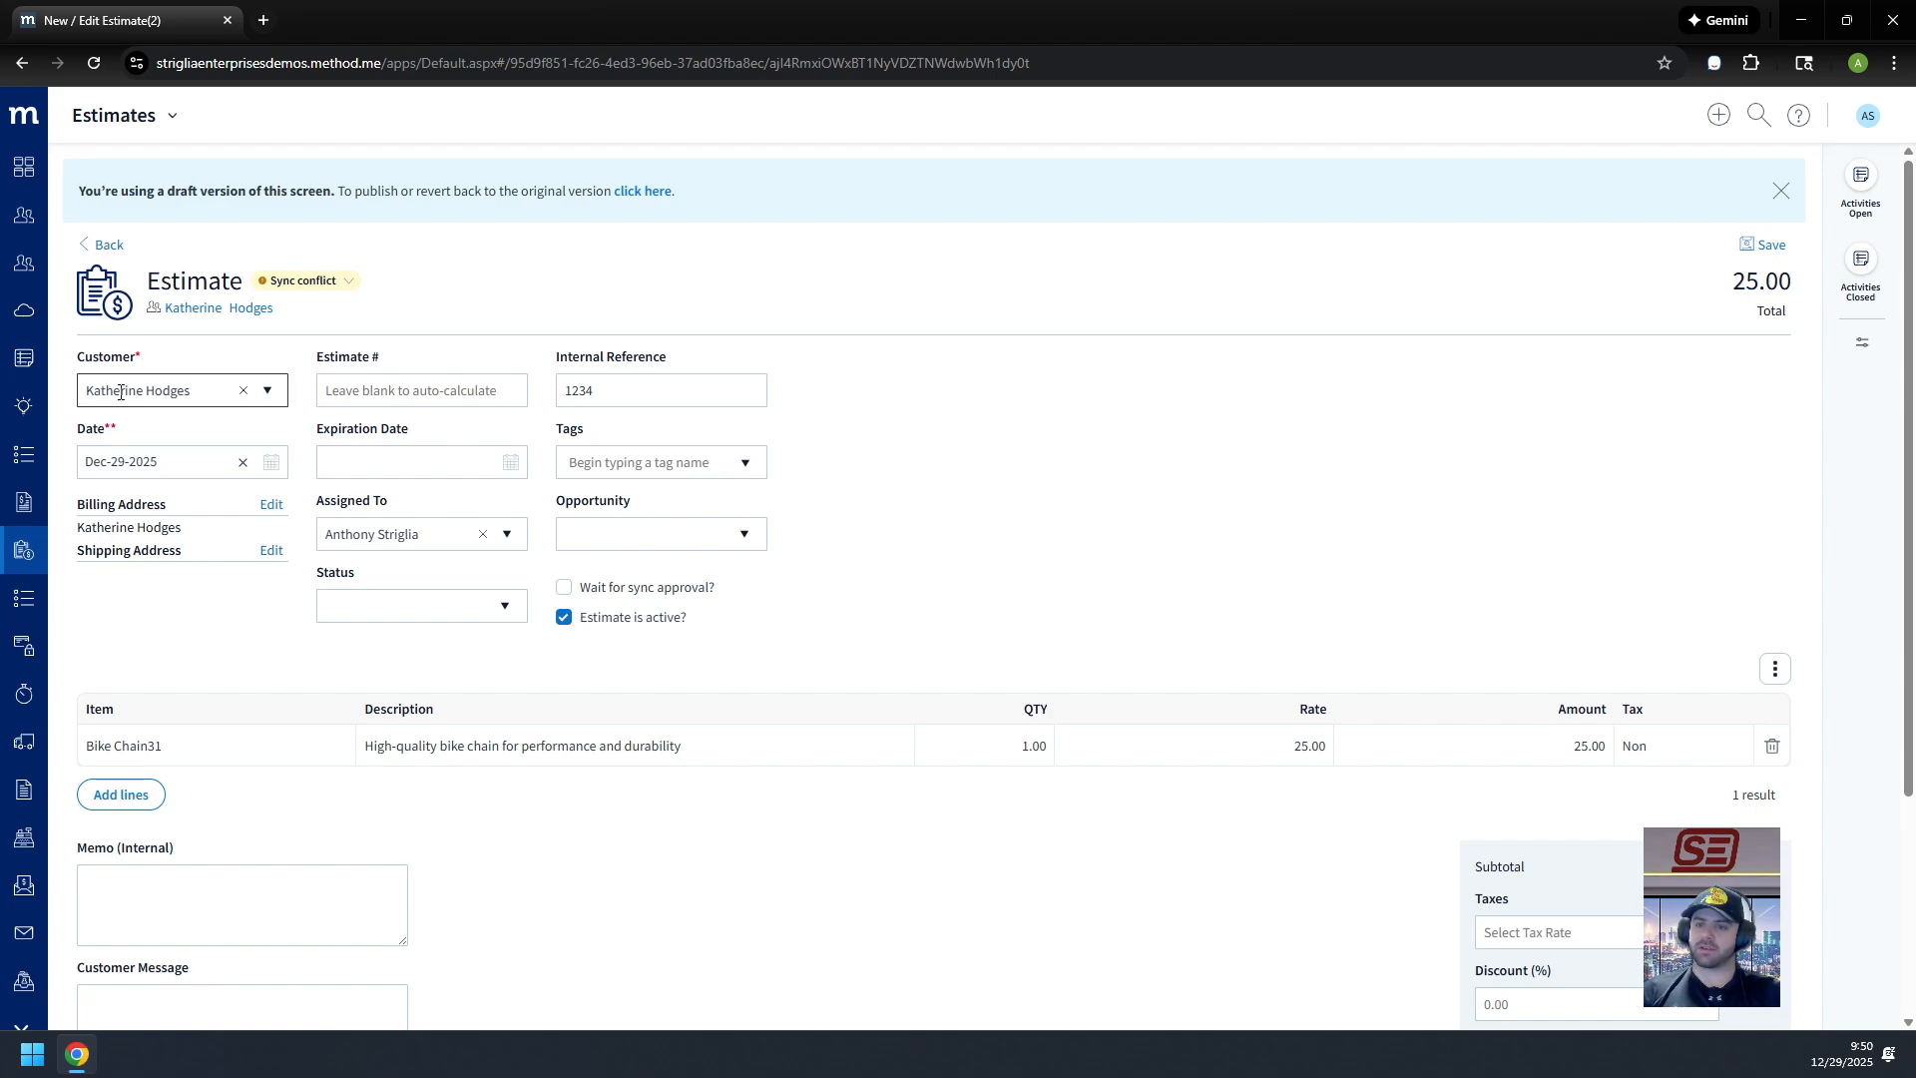
# Step: Enter Internal Reference 4567 on the 95.00 estimate
pyautogui.click(105, 247)
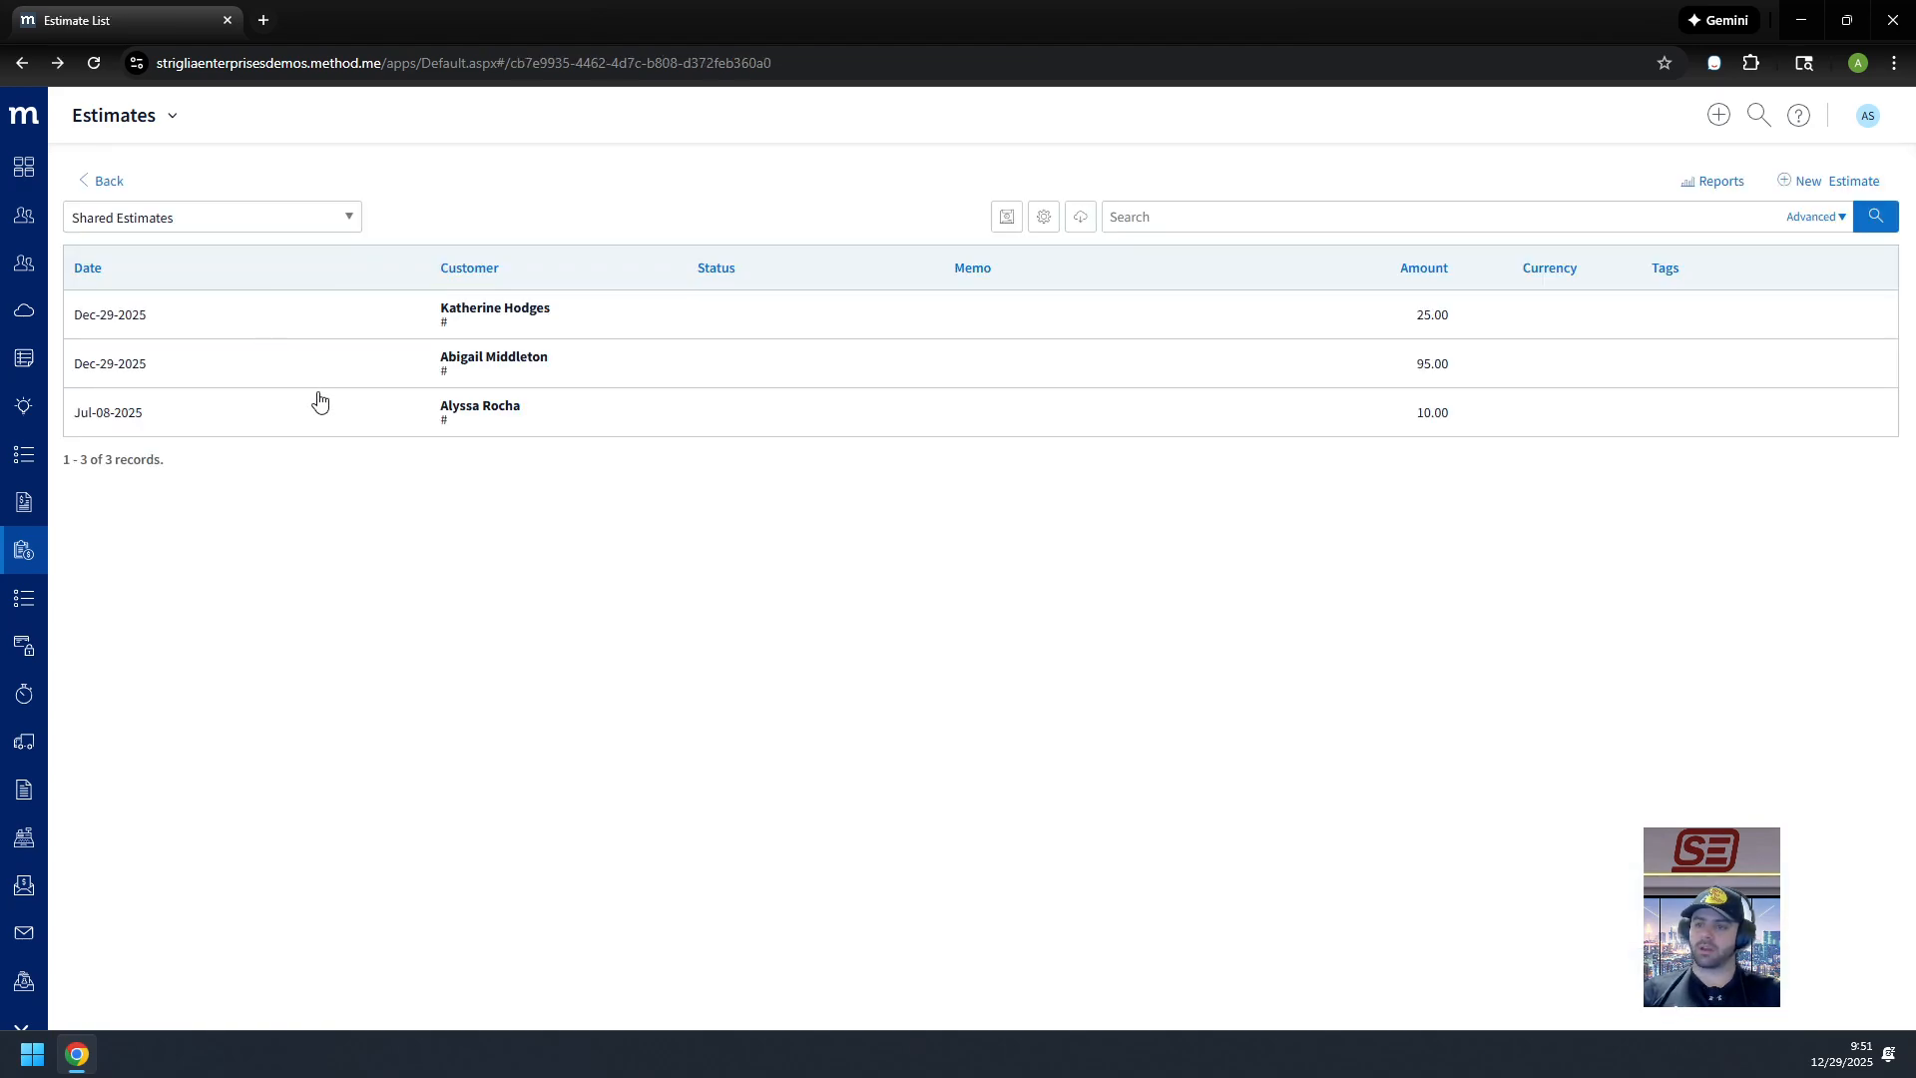
pyautogui.click(625, 380)
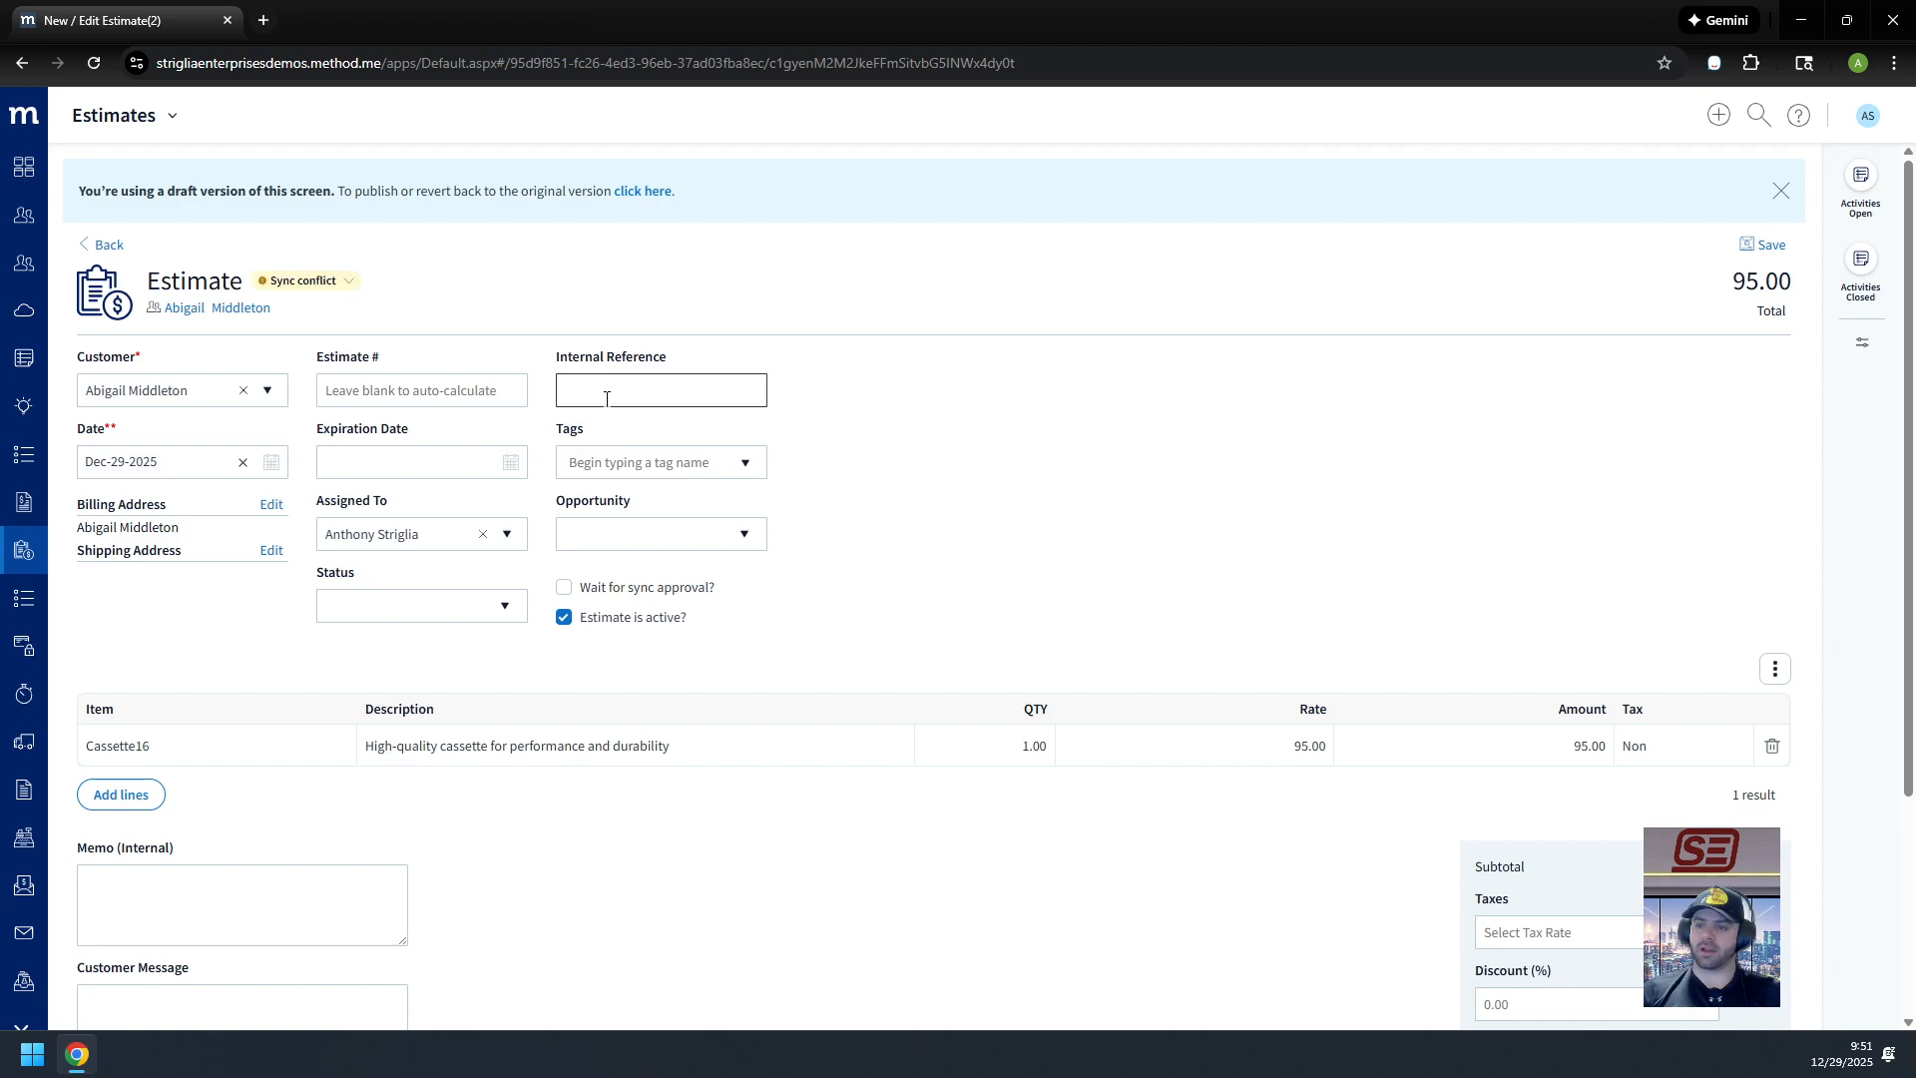
pyautogui.scroll(-3, 907, 449)
pyautogui.scroll(3, 1005, 470)
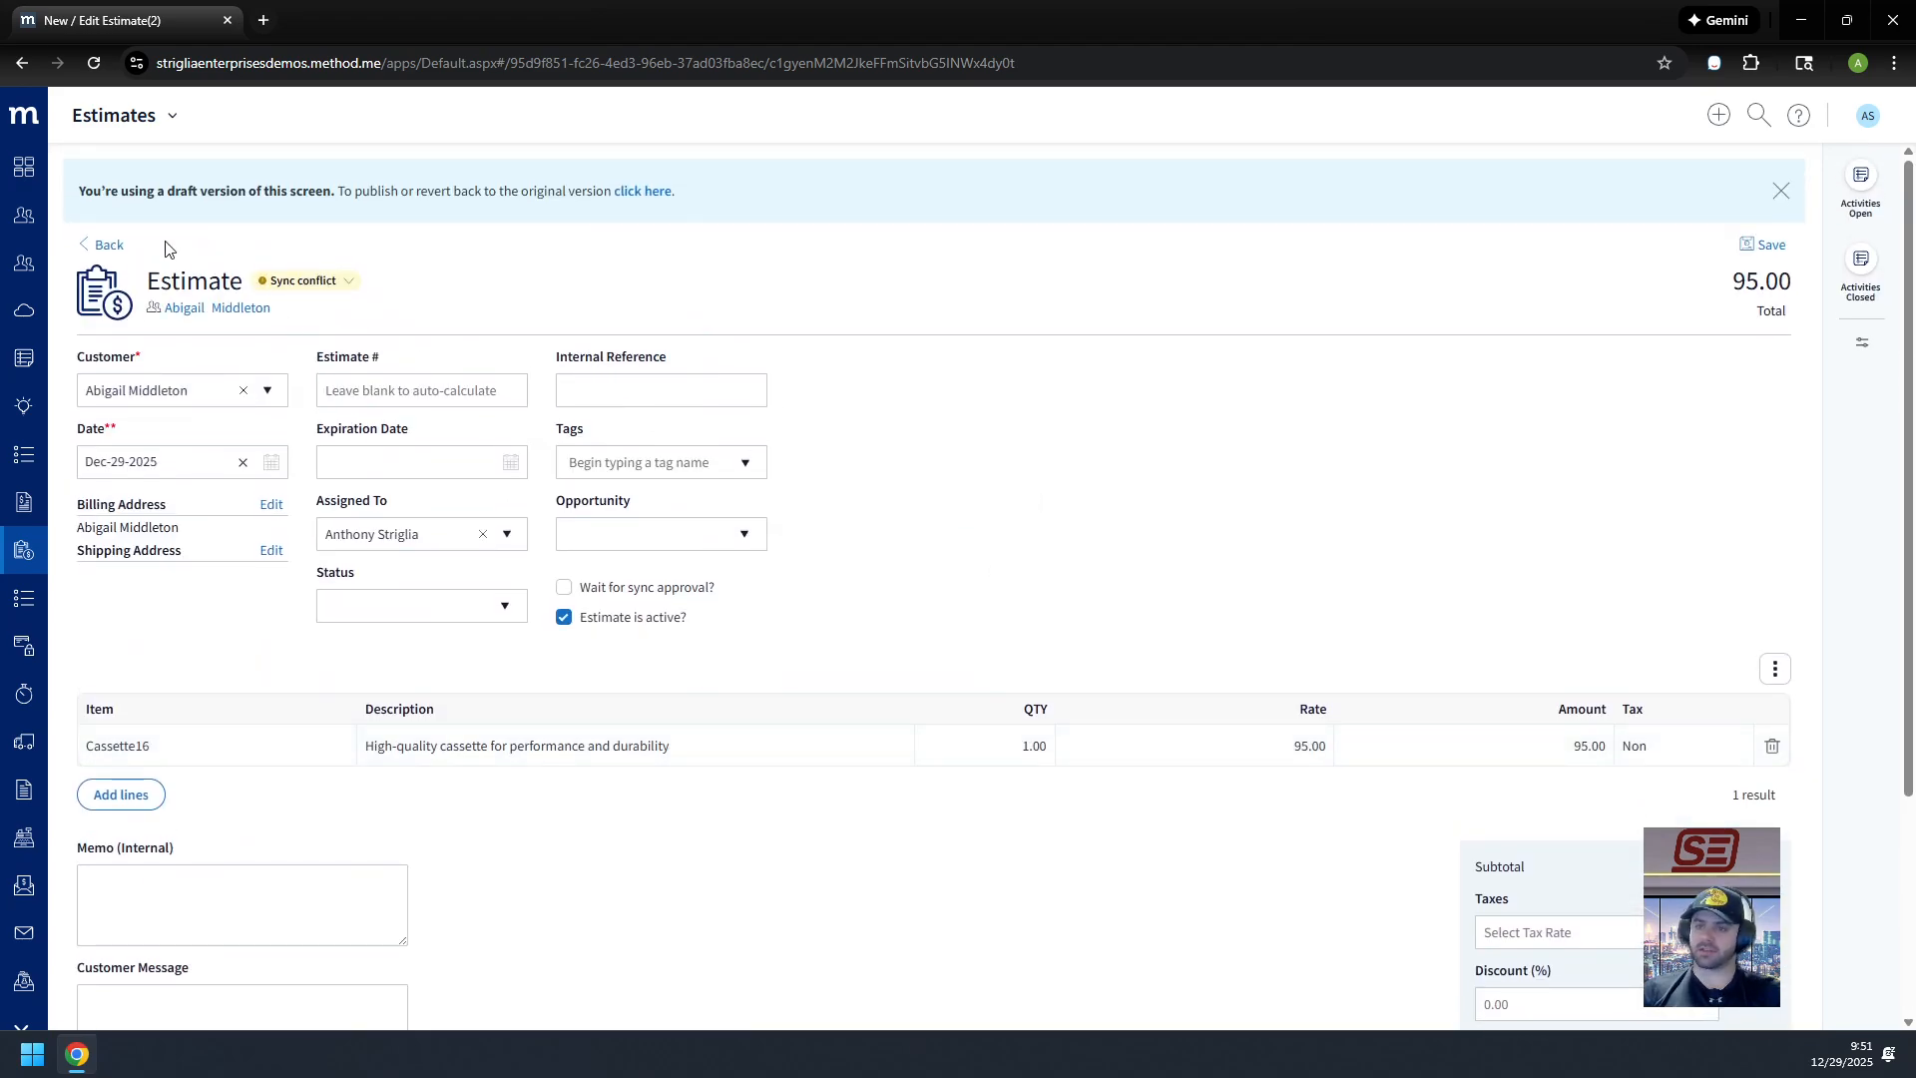
pyautogui.click(110, 248)
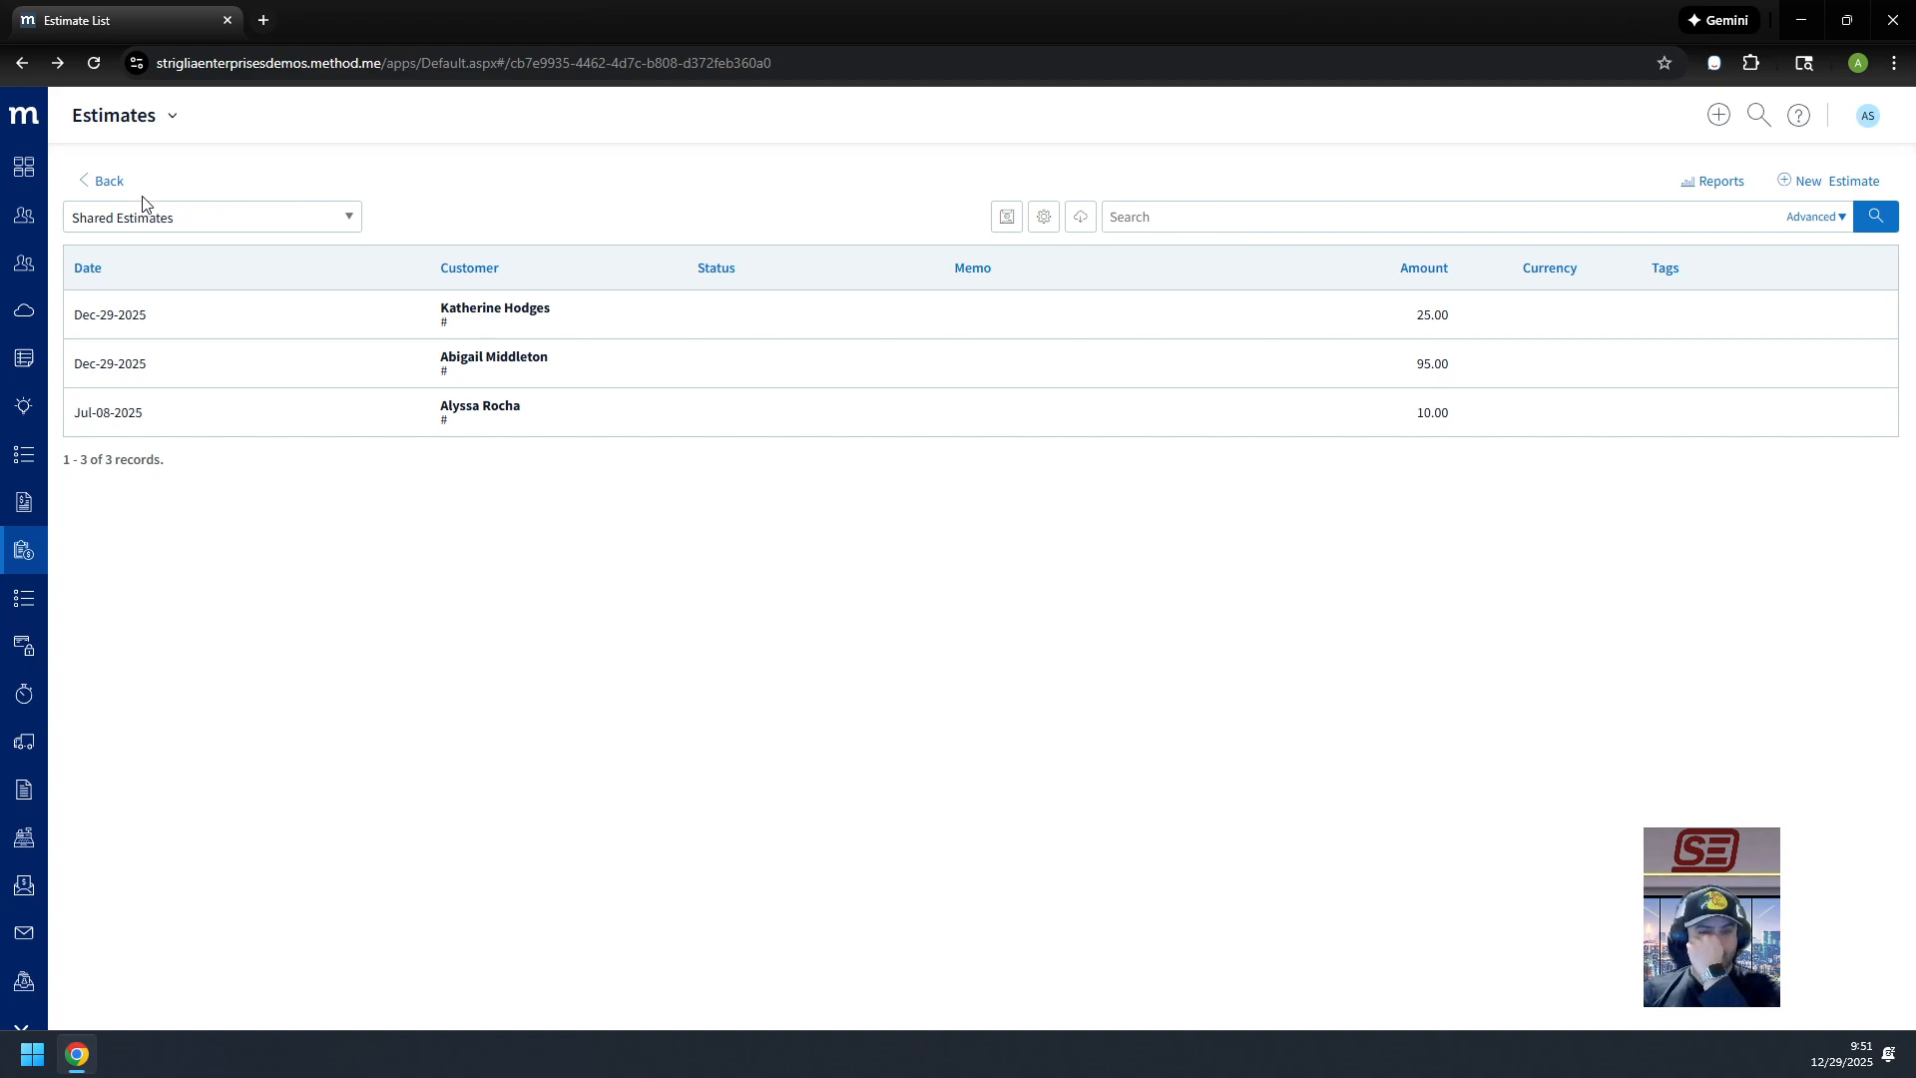
pyautogui.click(573, 370)
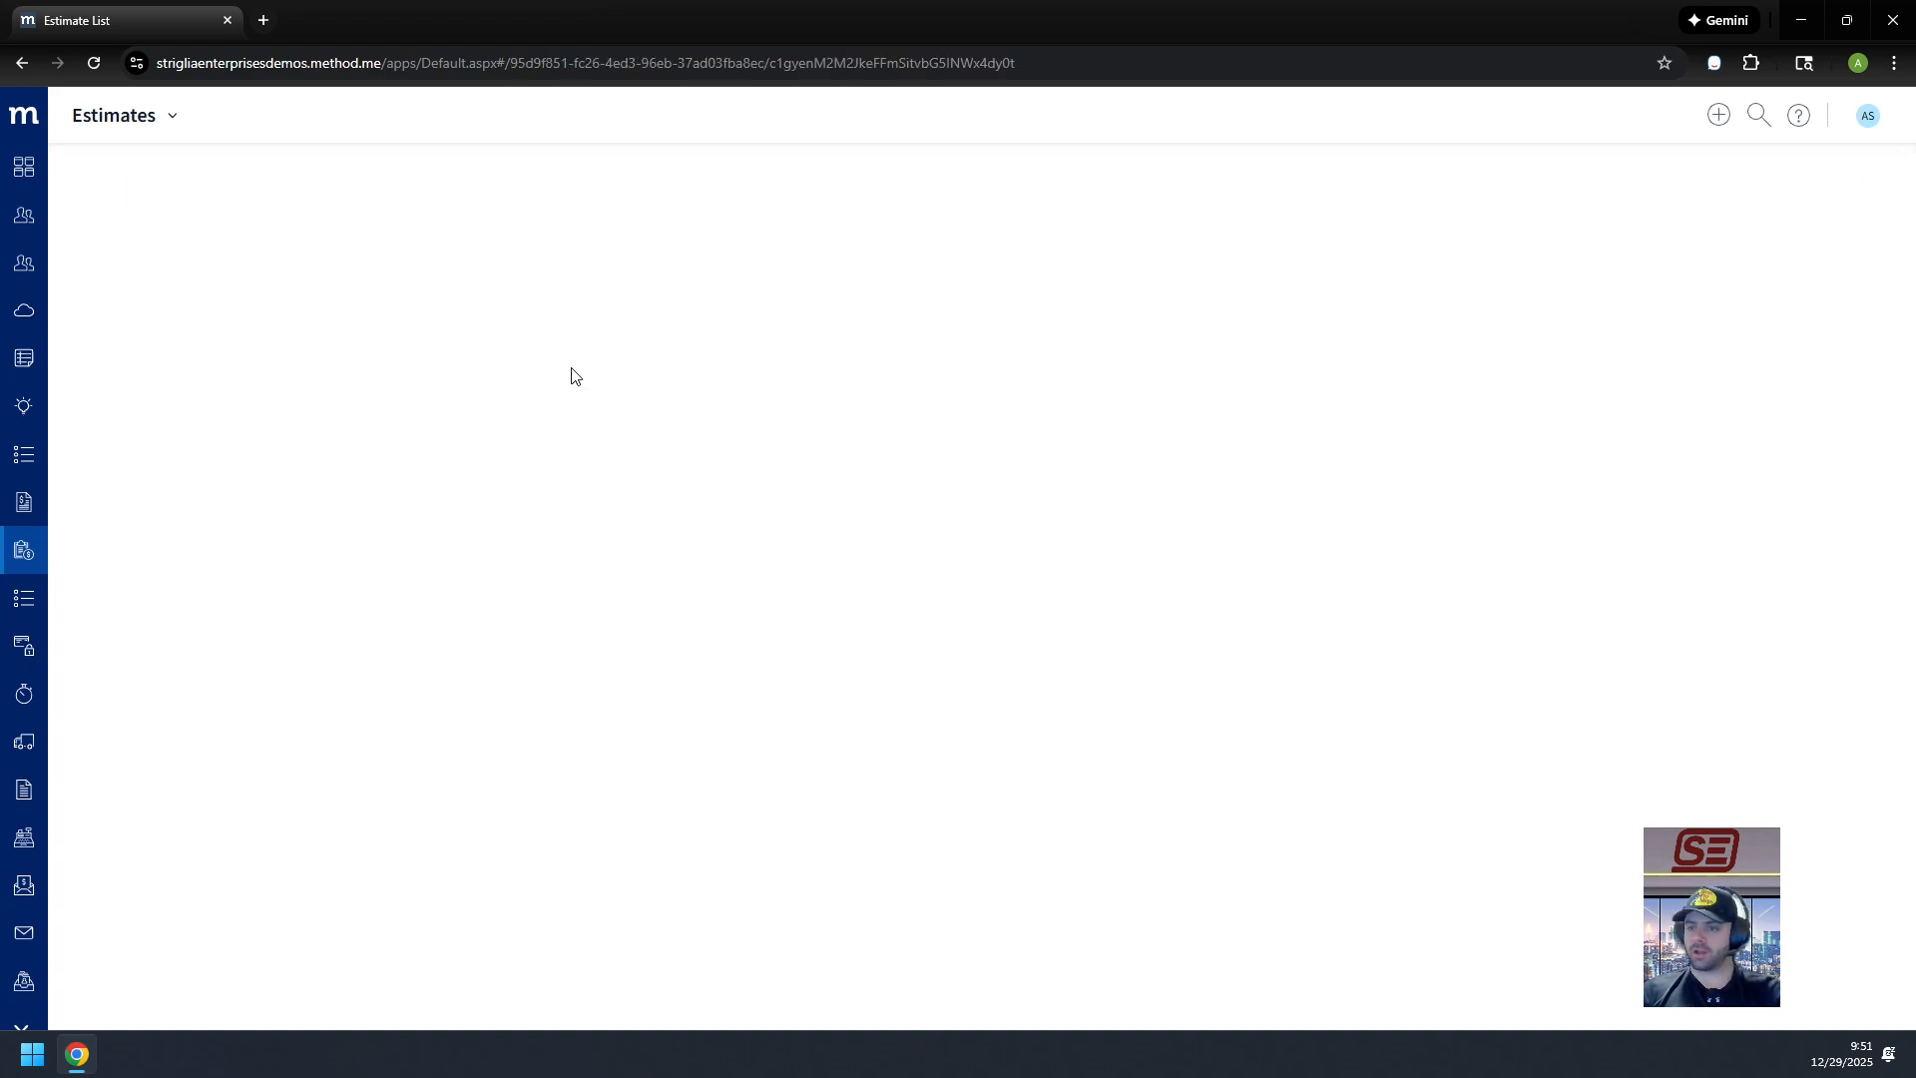
pyautogui.click(614, 404)
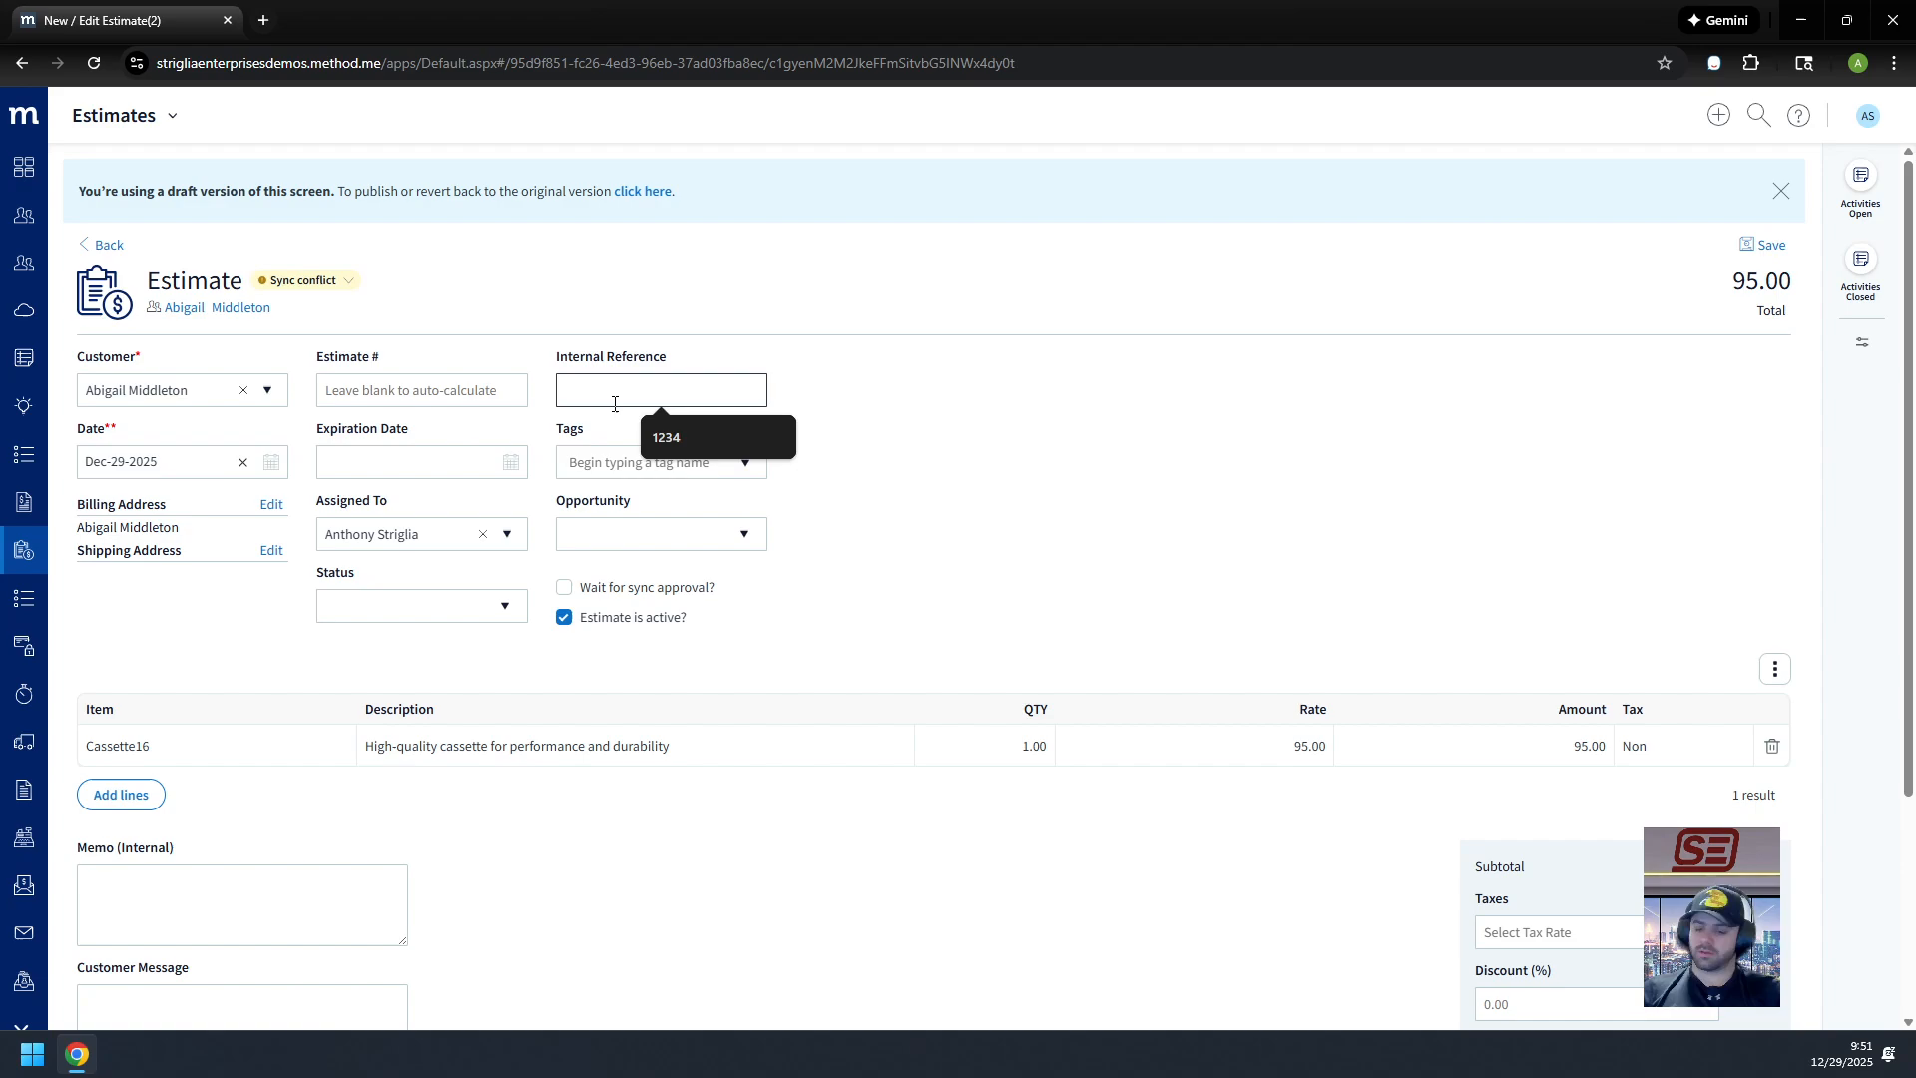
pyautogui.write('4567')
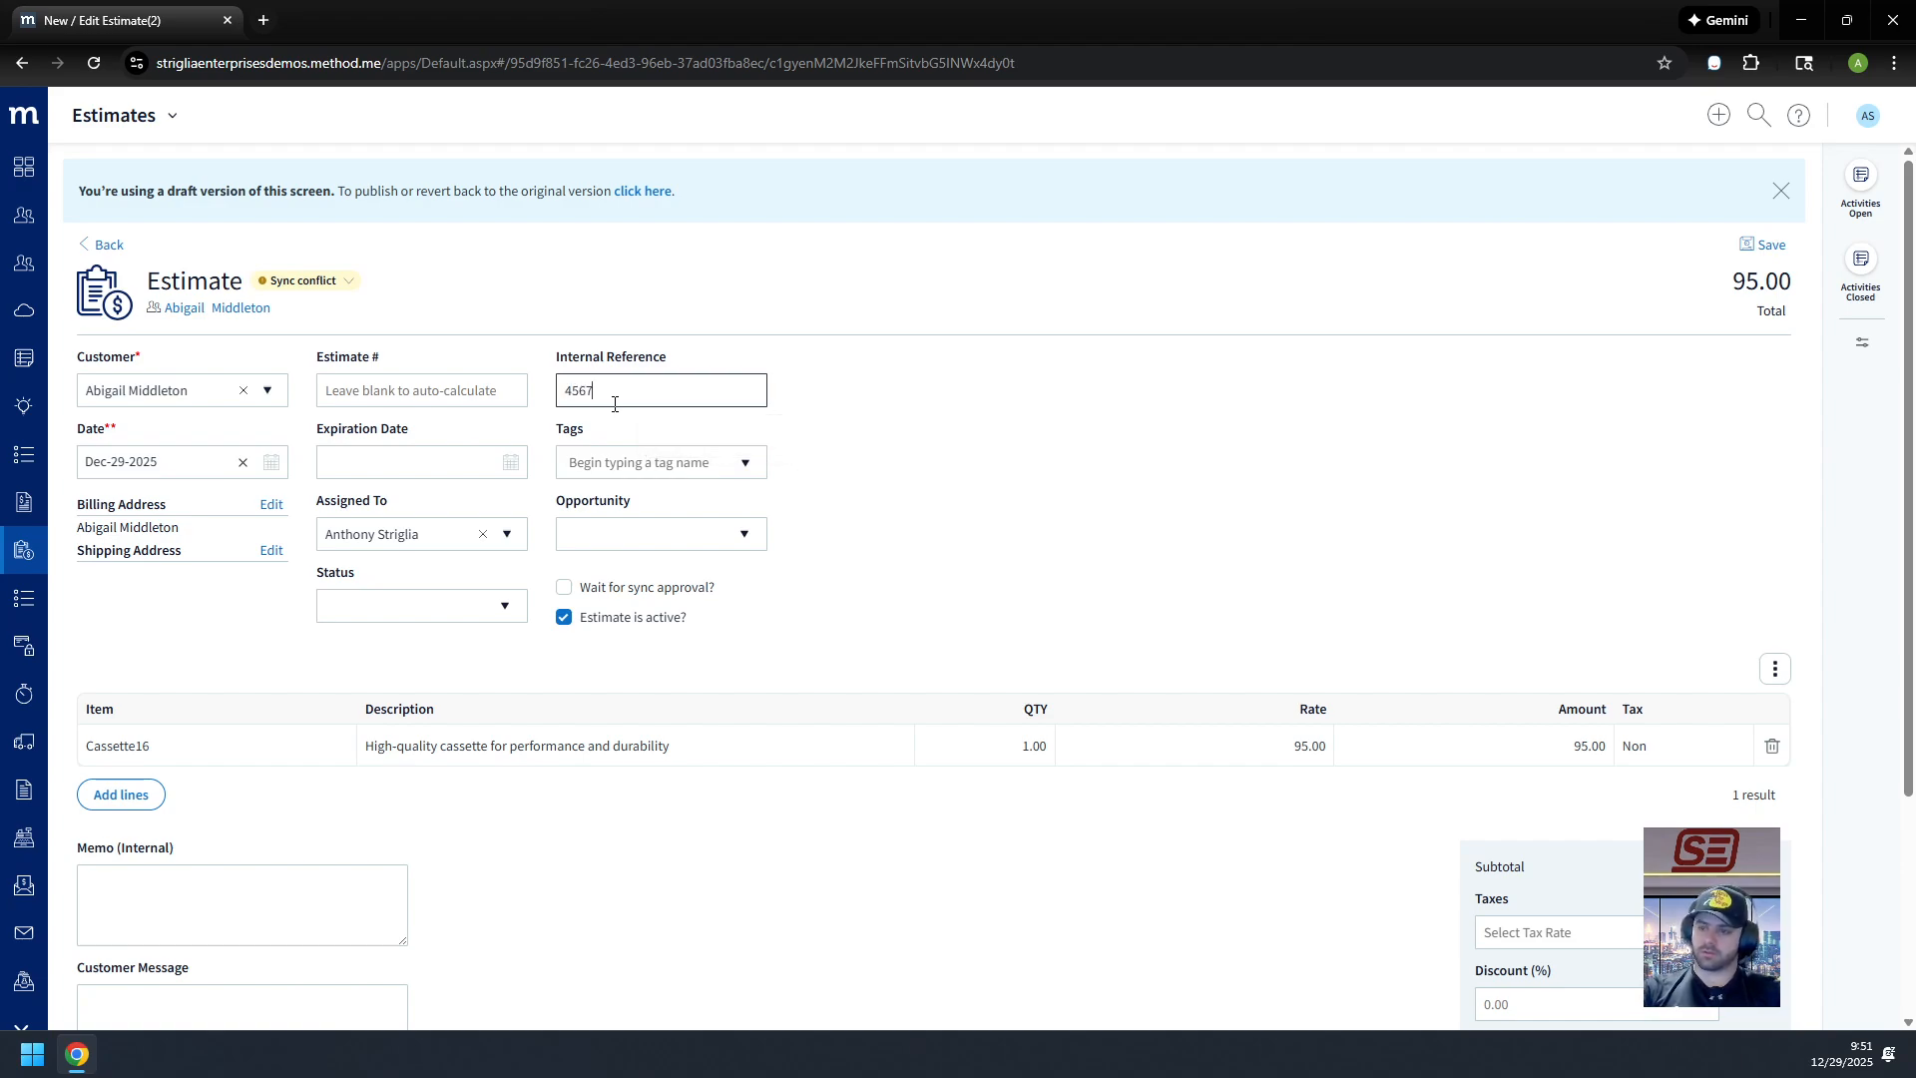
pyautogui.scroll(-3, 1159, 475)
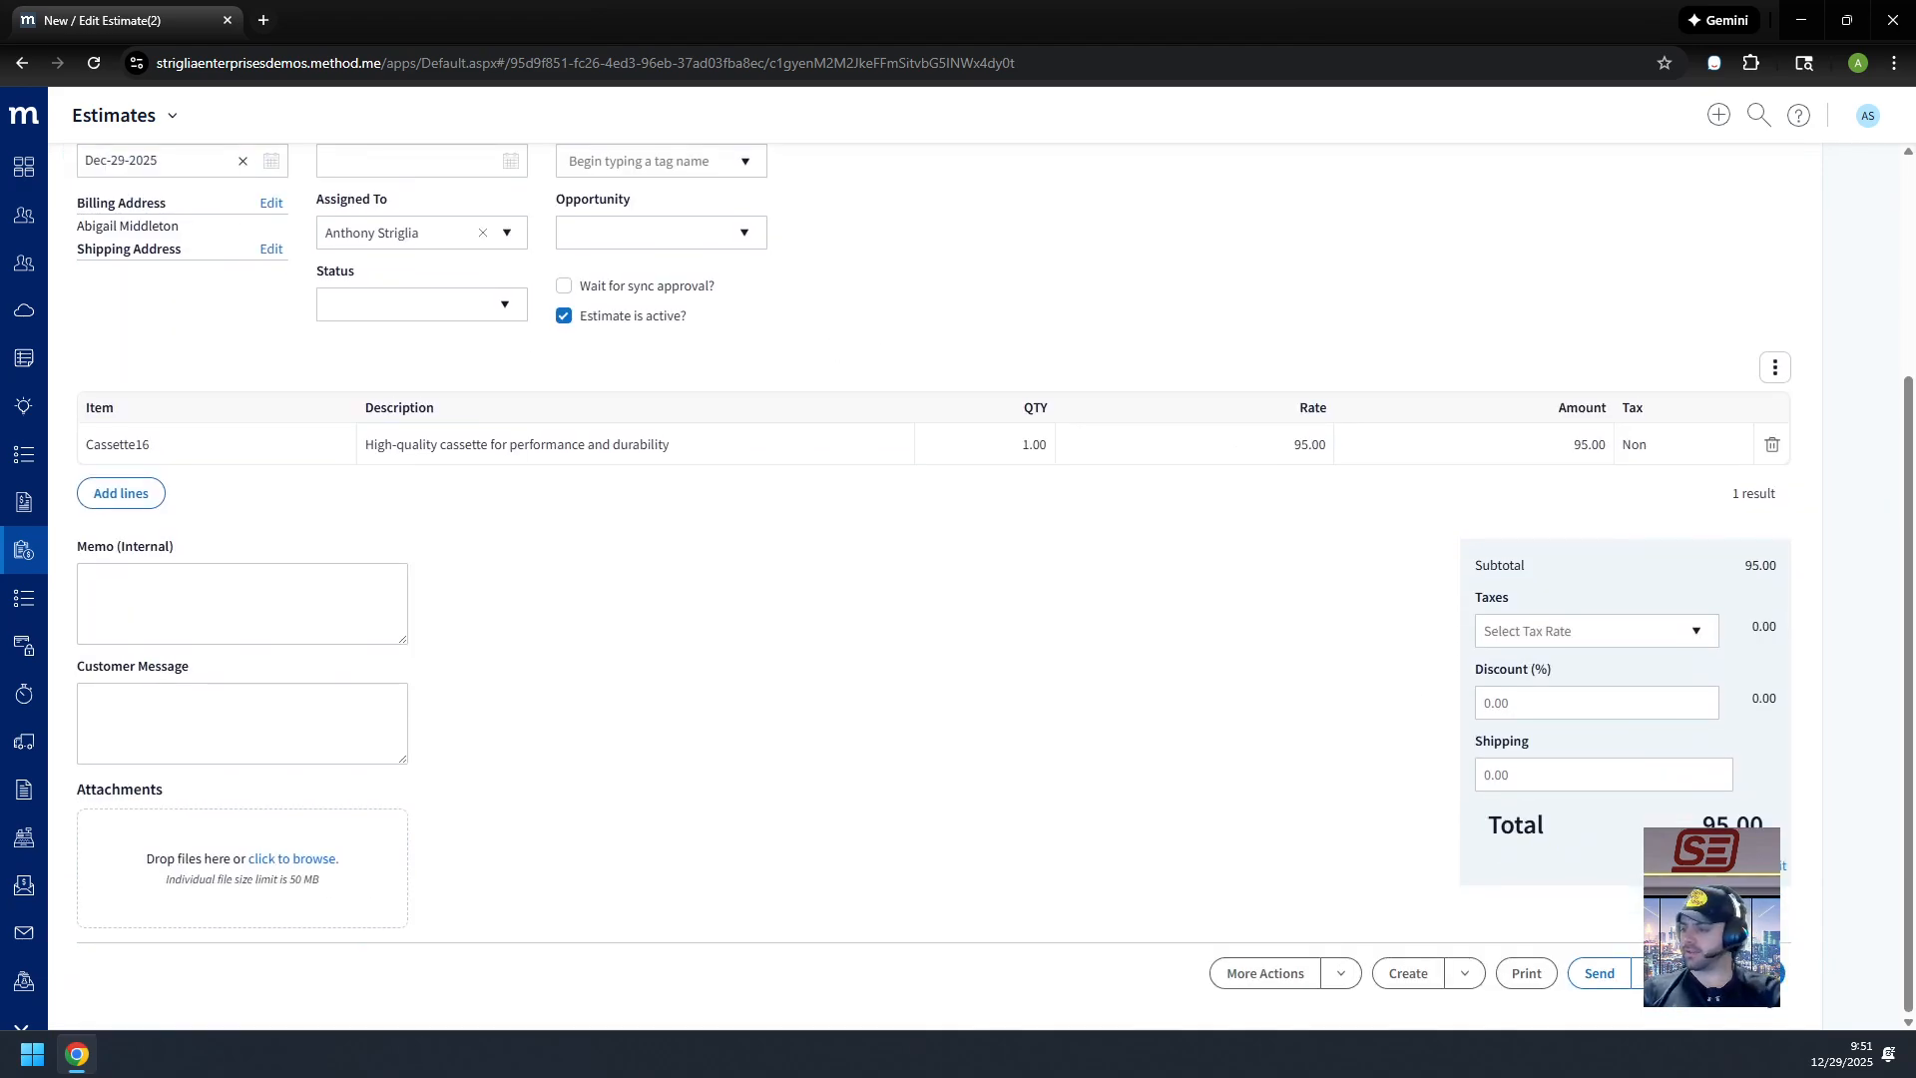
pyautogui.click(1712, 974)
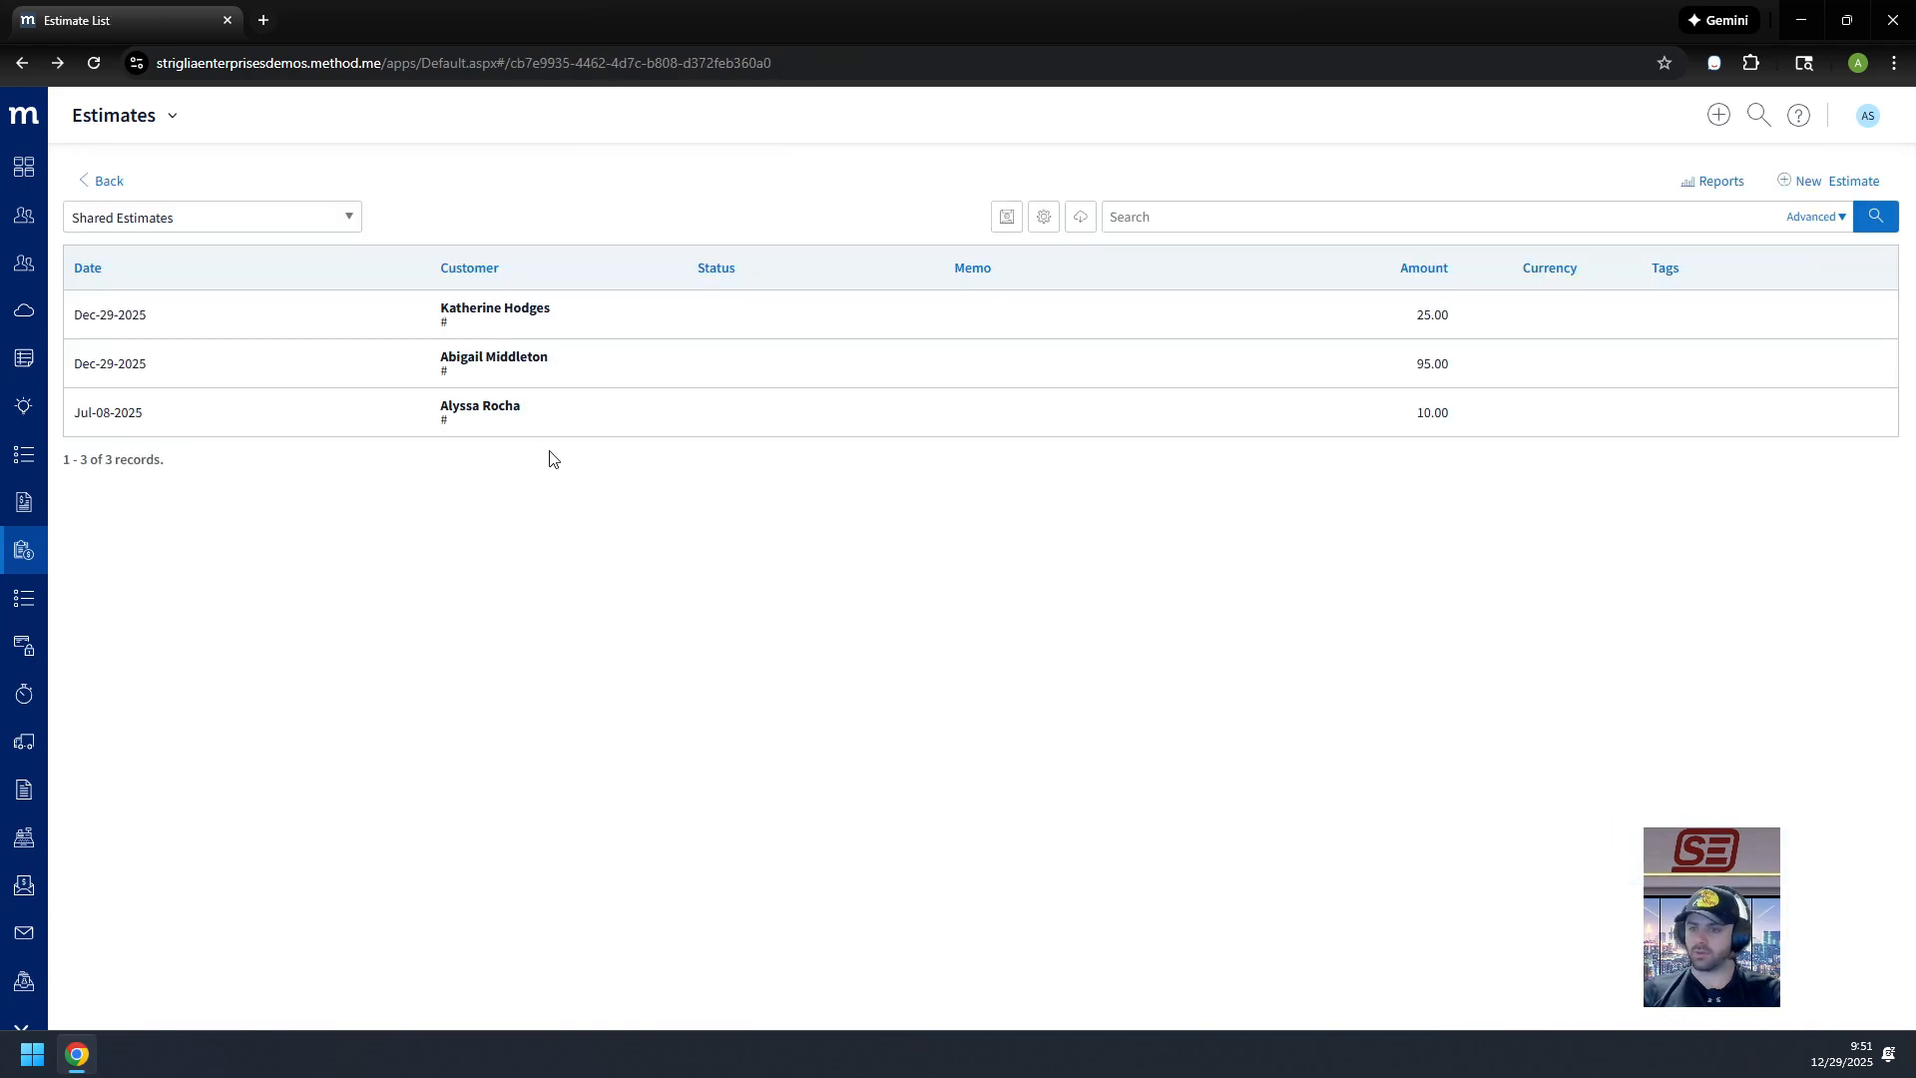
# Step: Enter Internal Reference 789 on the 10.00 estimate and return to the Estimates list
pyautogui.click(560, 422)
pyautogui.click(601, 387)
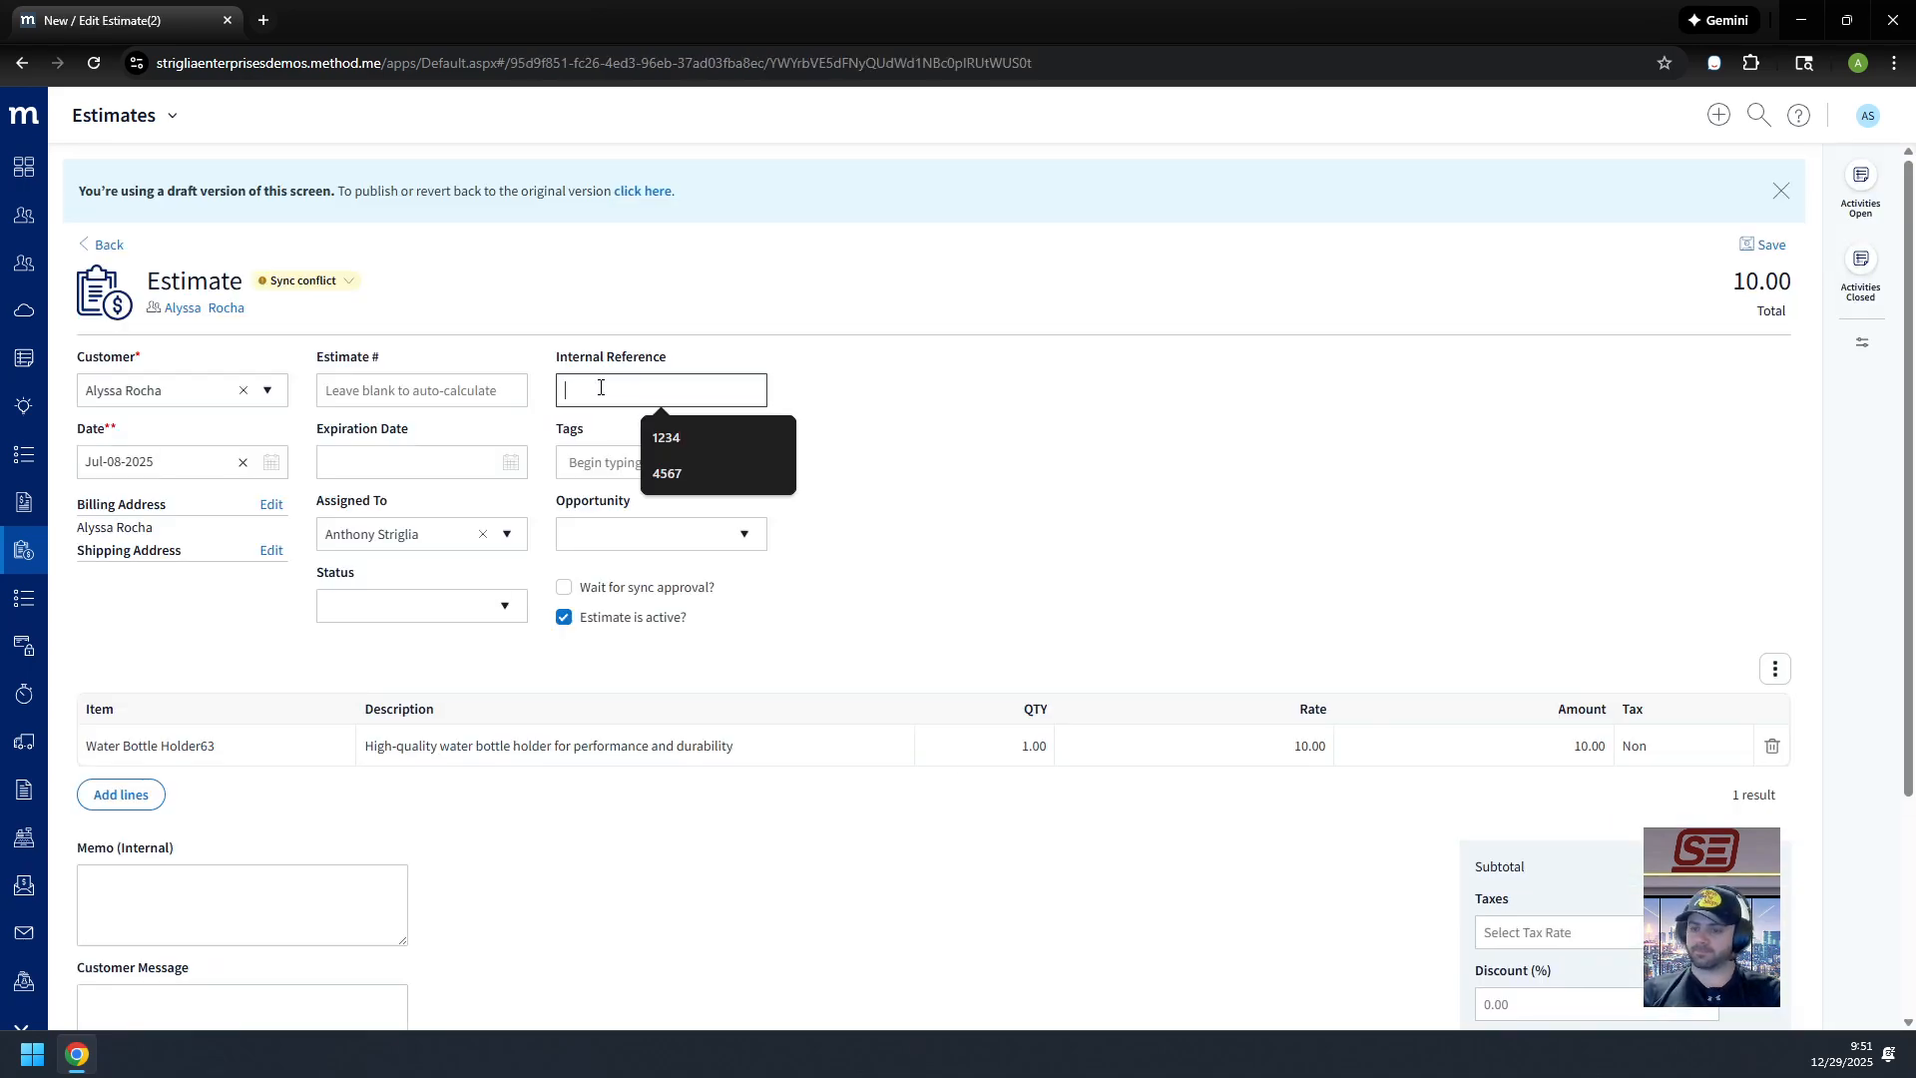
pyautogui.write('7891')
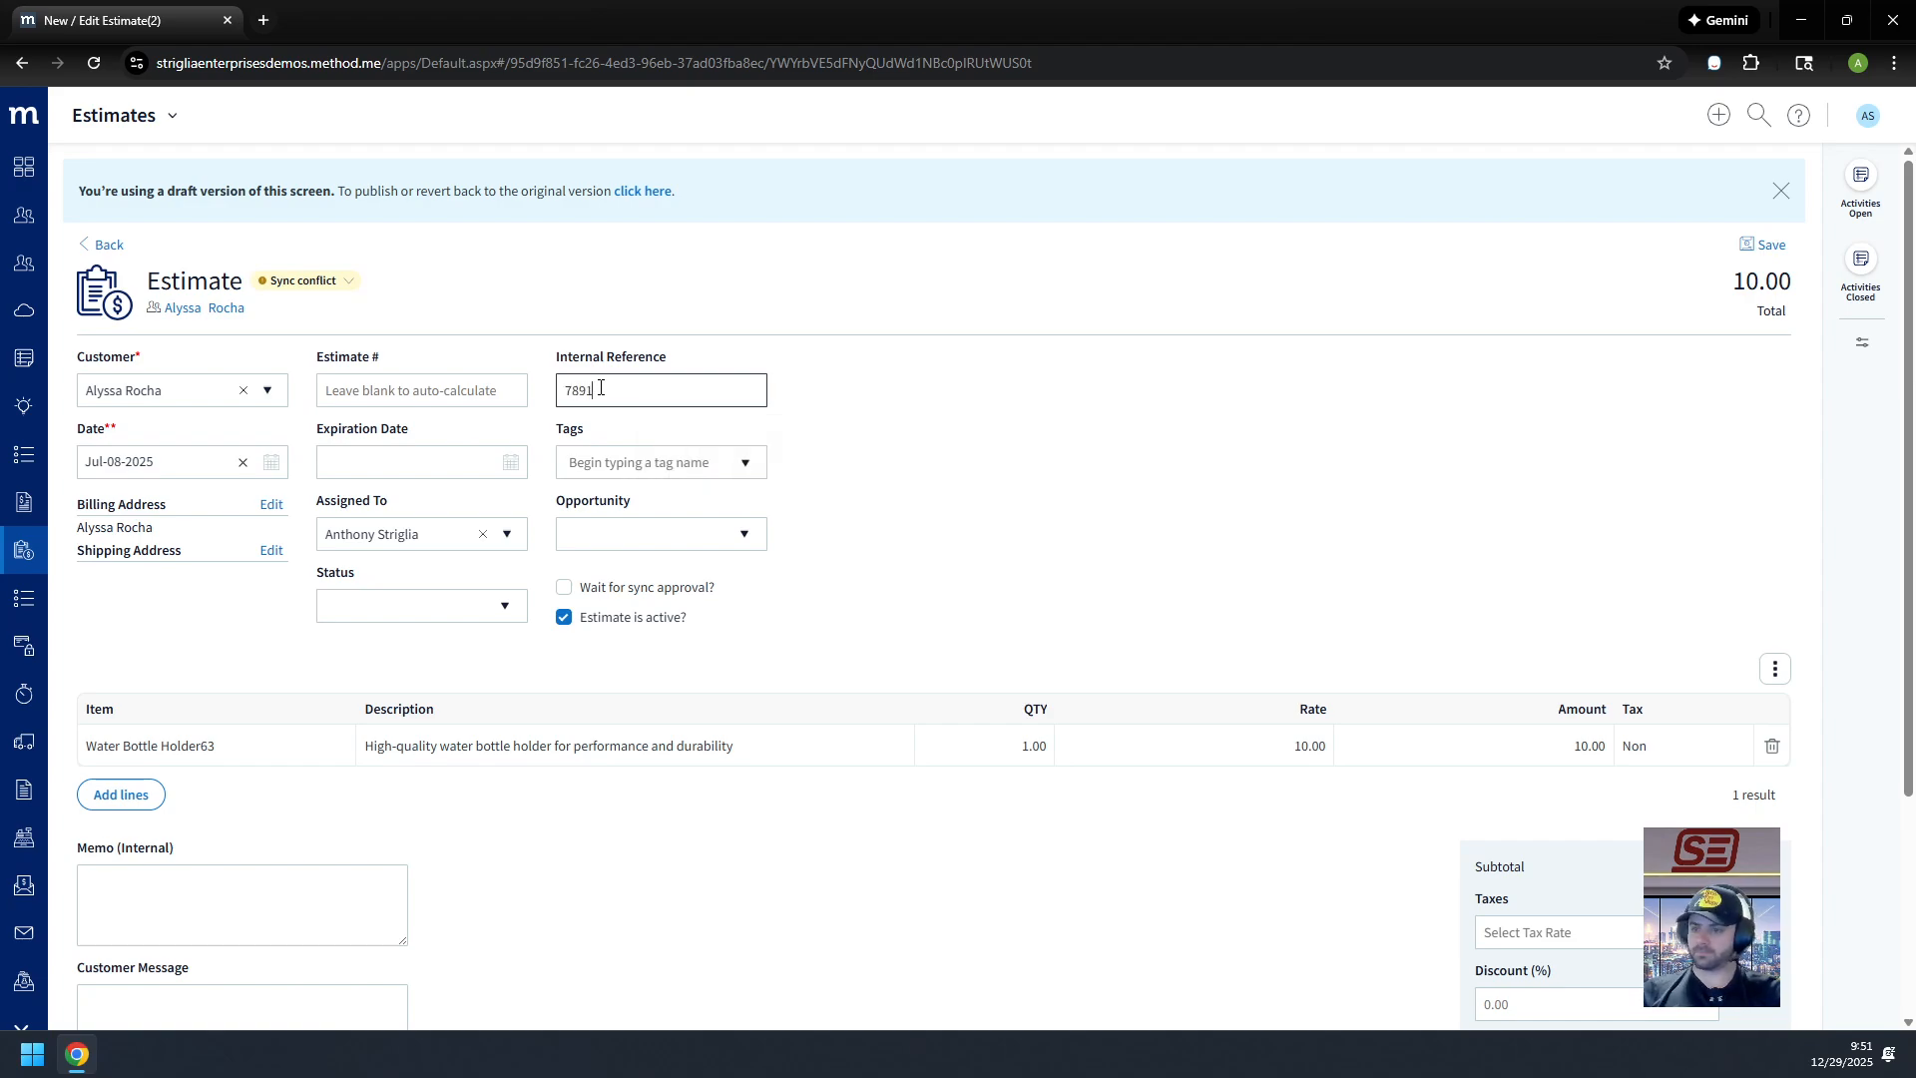
pyautogui.scroll(-3, 601, 387)
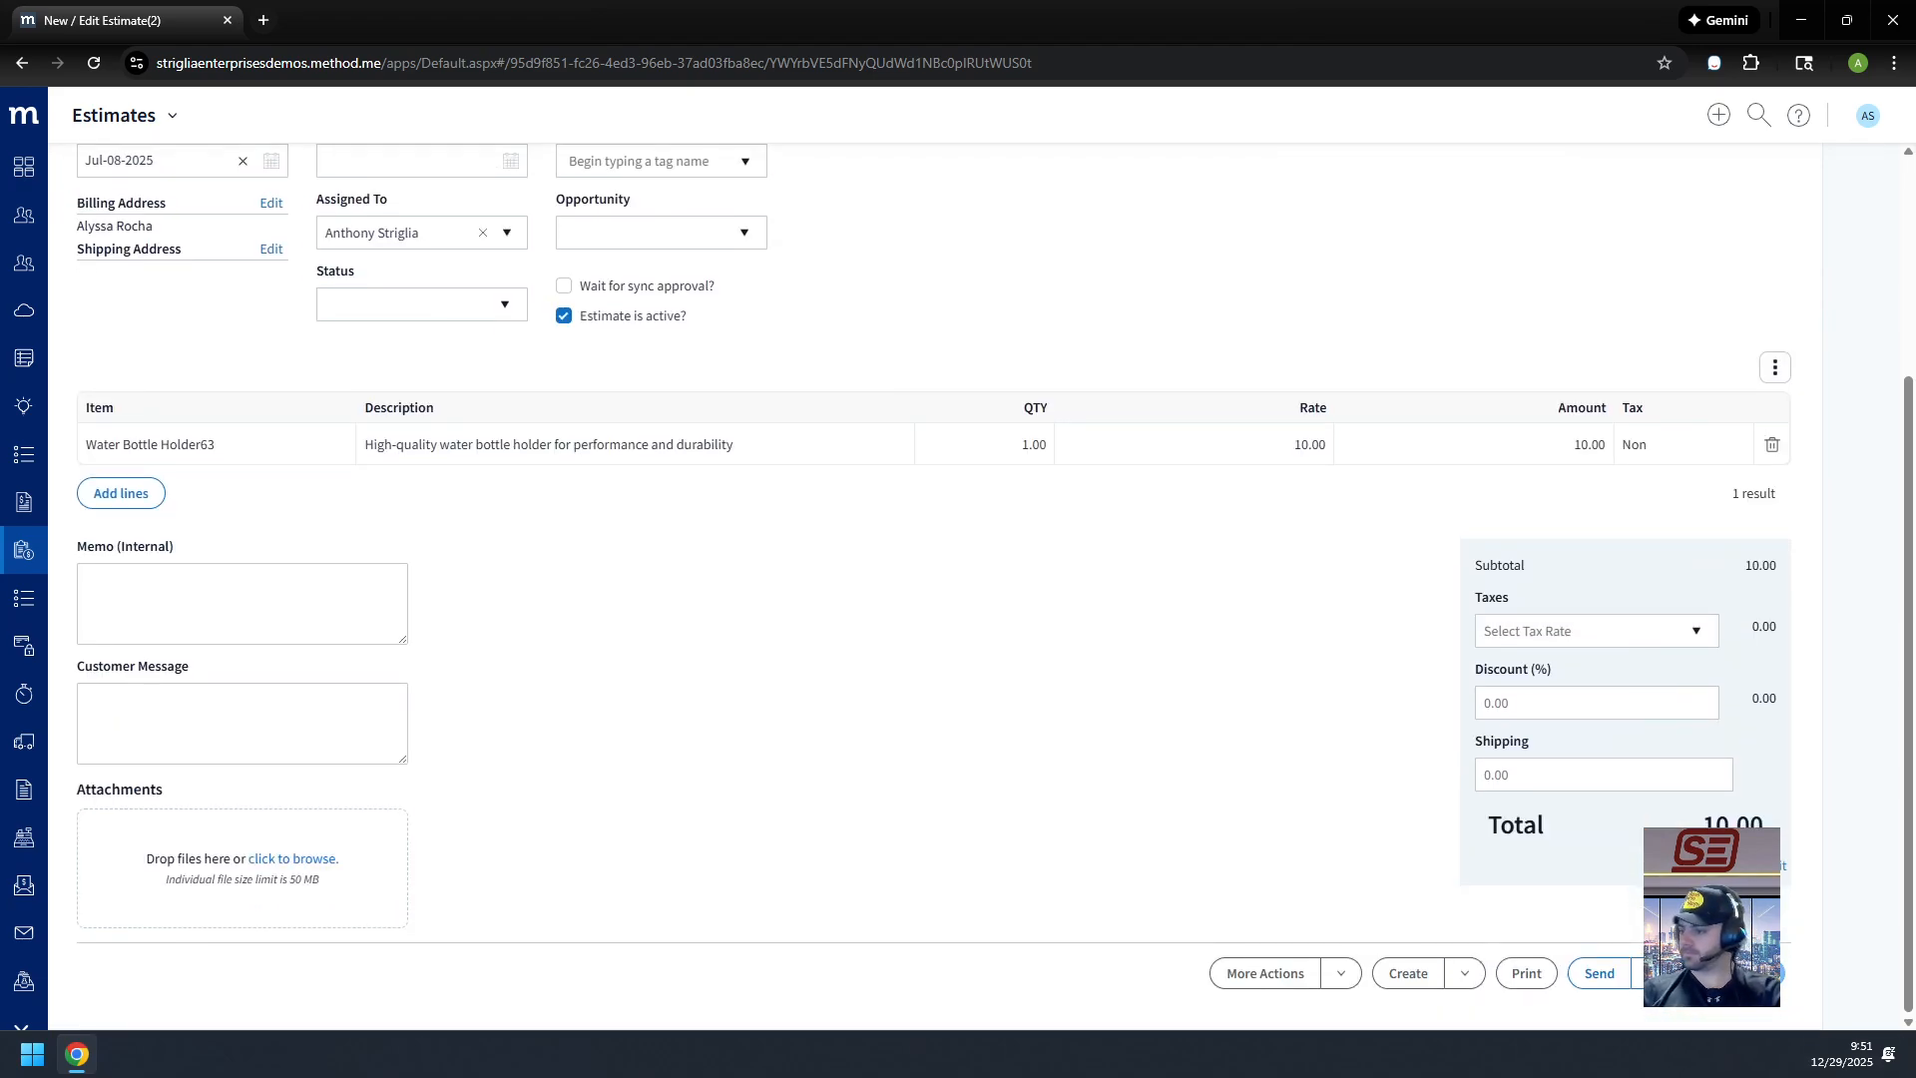
pyautogui.scroll(5, 683, 704)
pyautogui.click(102, 246)
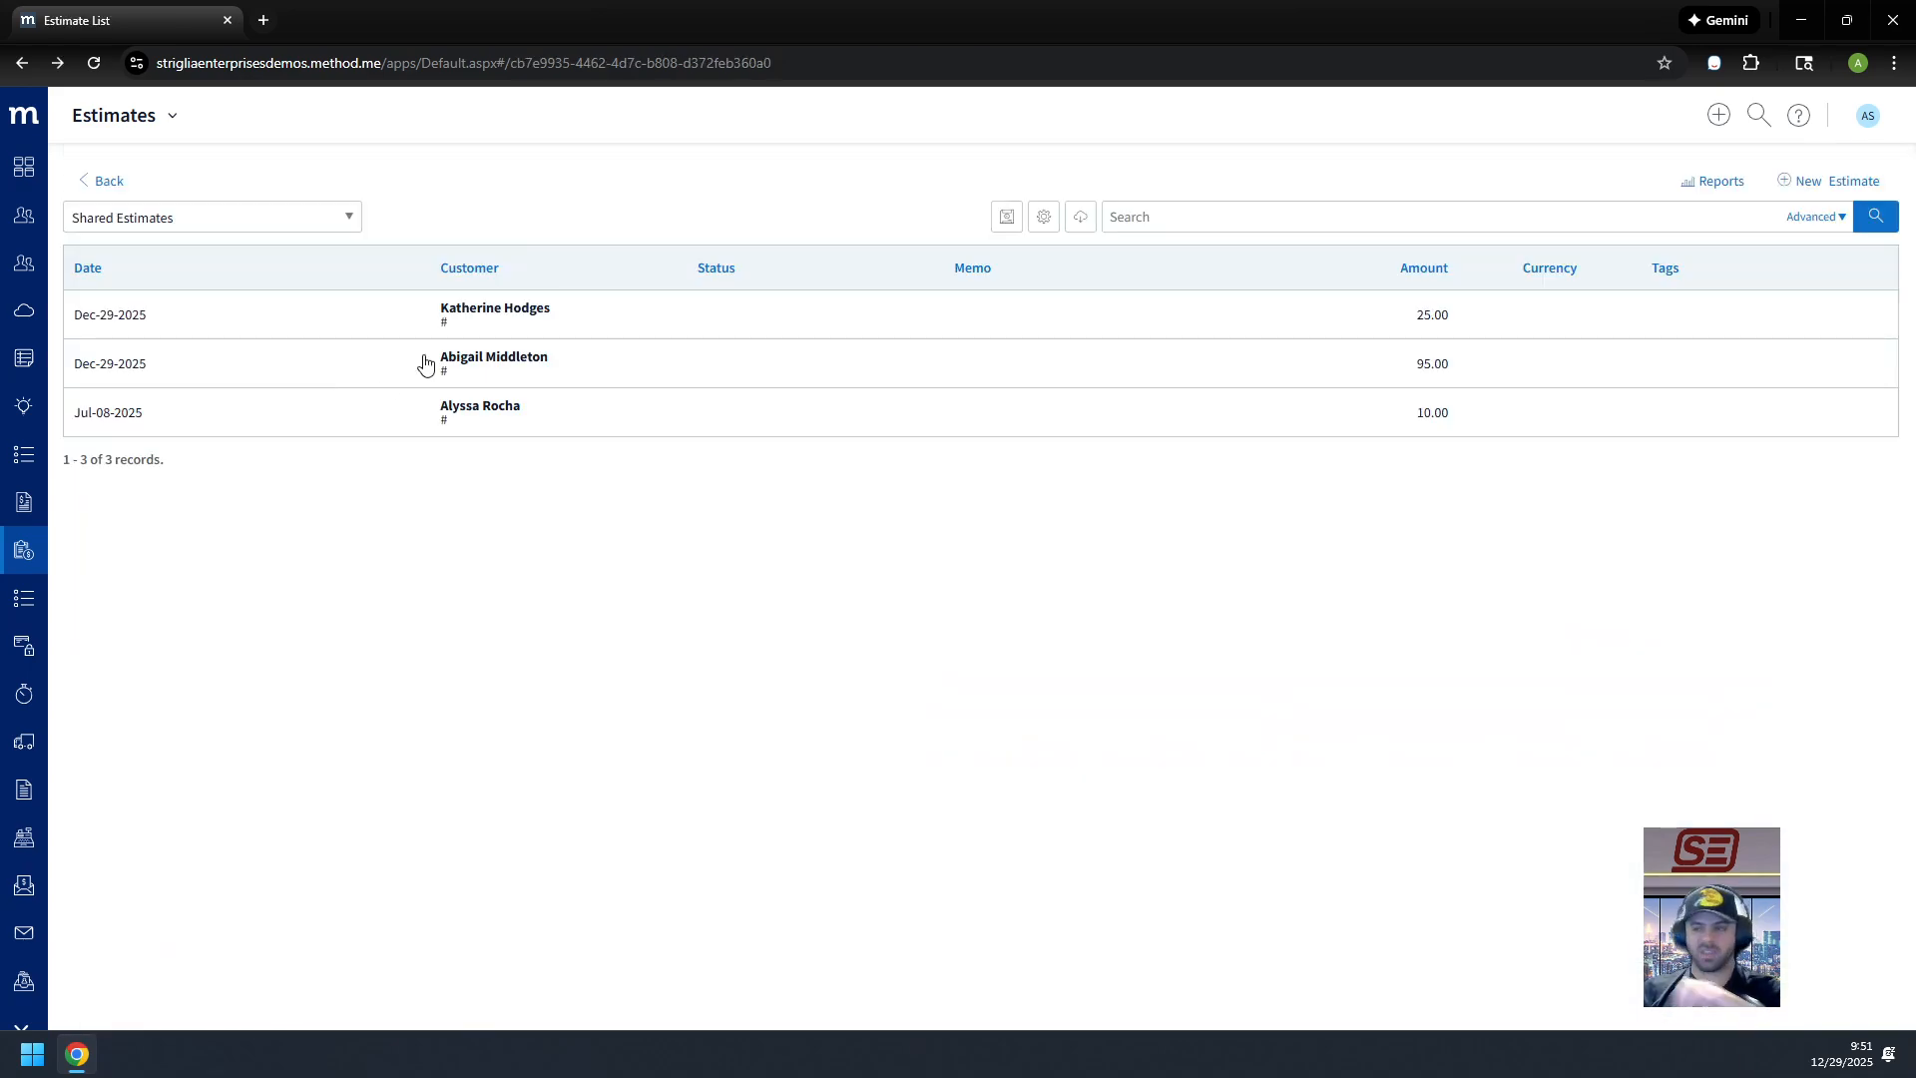
# Step: Open the 25.00 estimate, go to the Draft Ver.2 version page, and start publishing
pyautogui.click(685, 403)
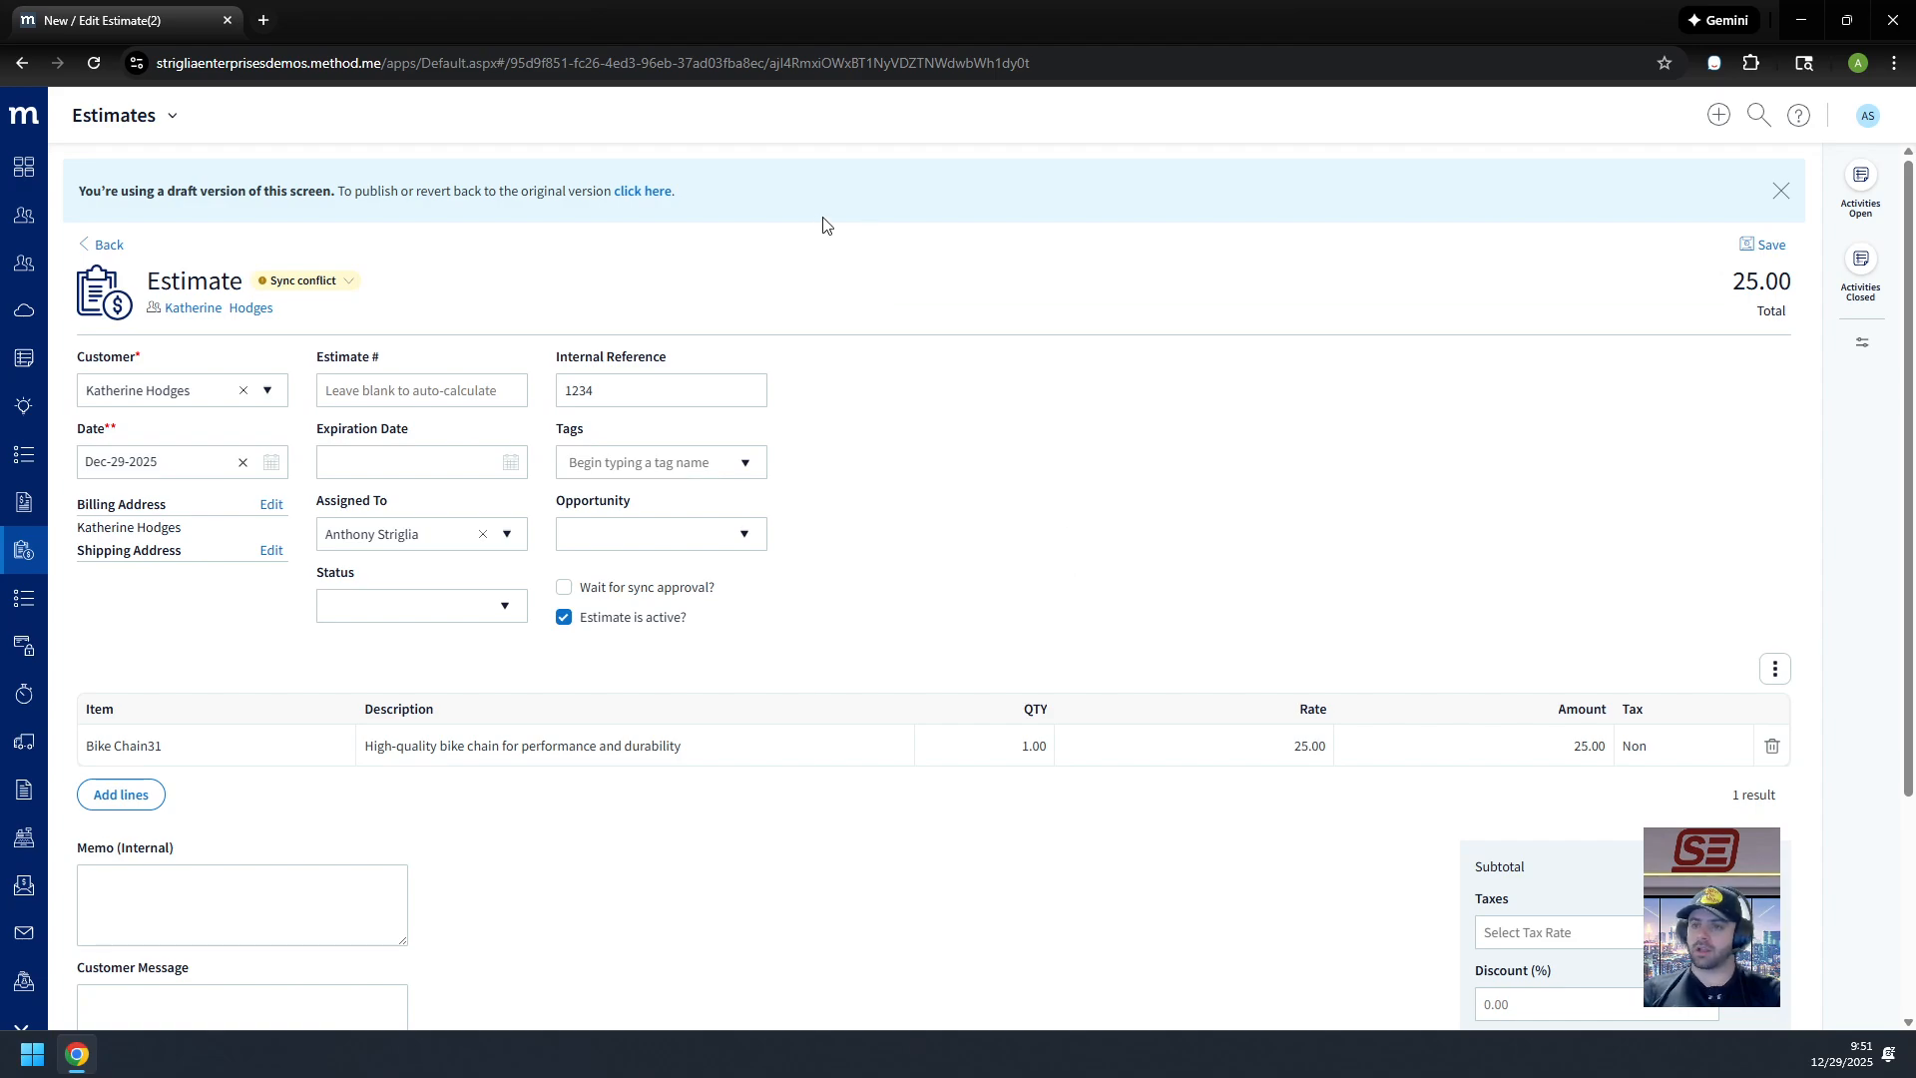
pyautogui.scroll(-3, 1164, 603)
pyautogui.scroll(3, 1270, 594)
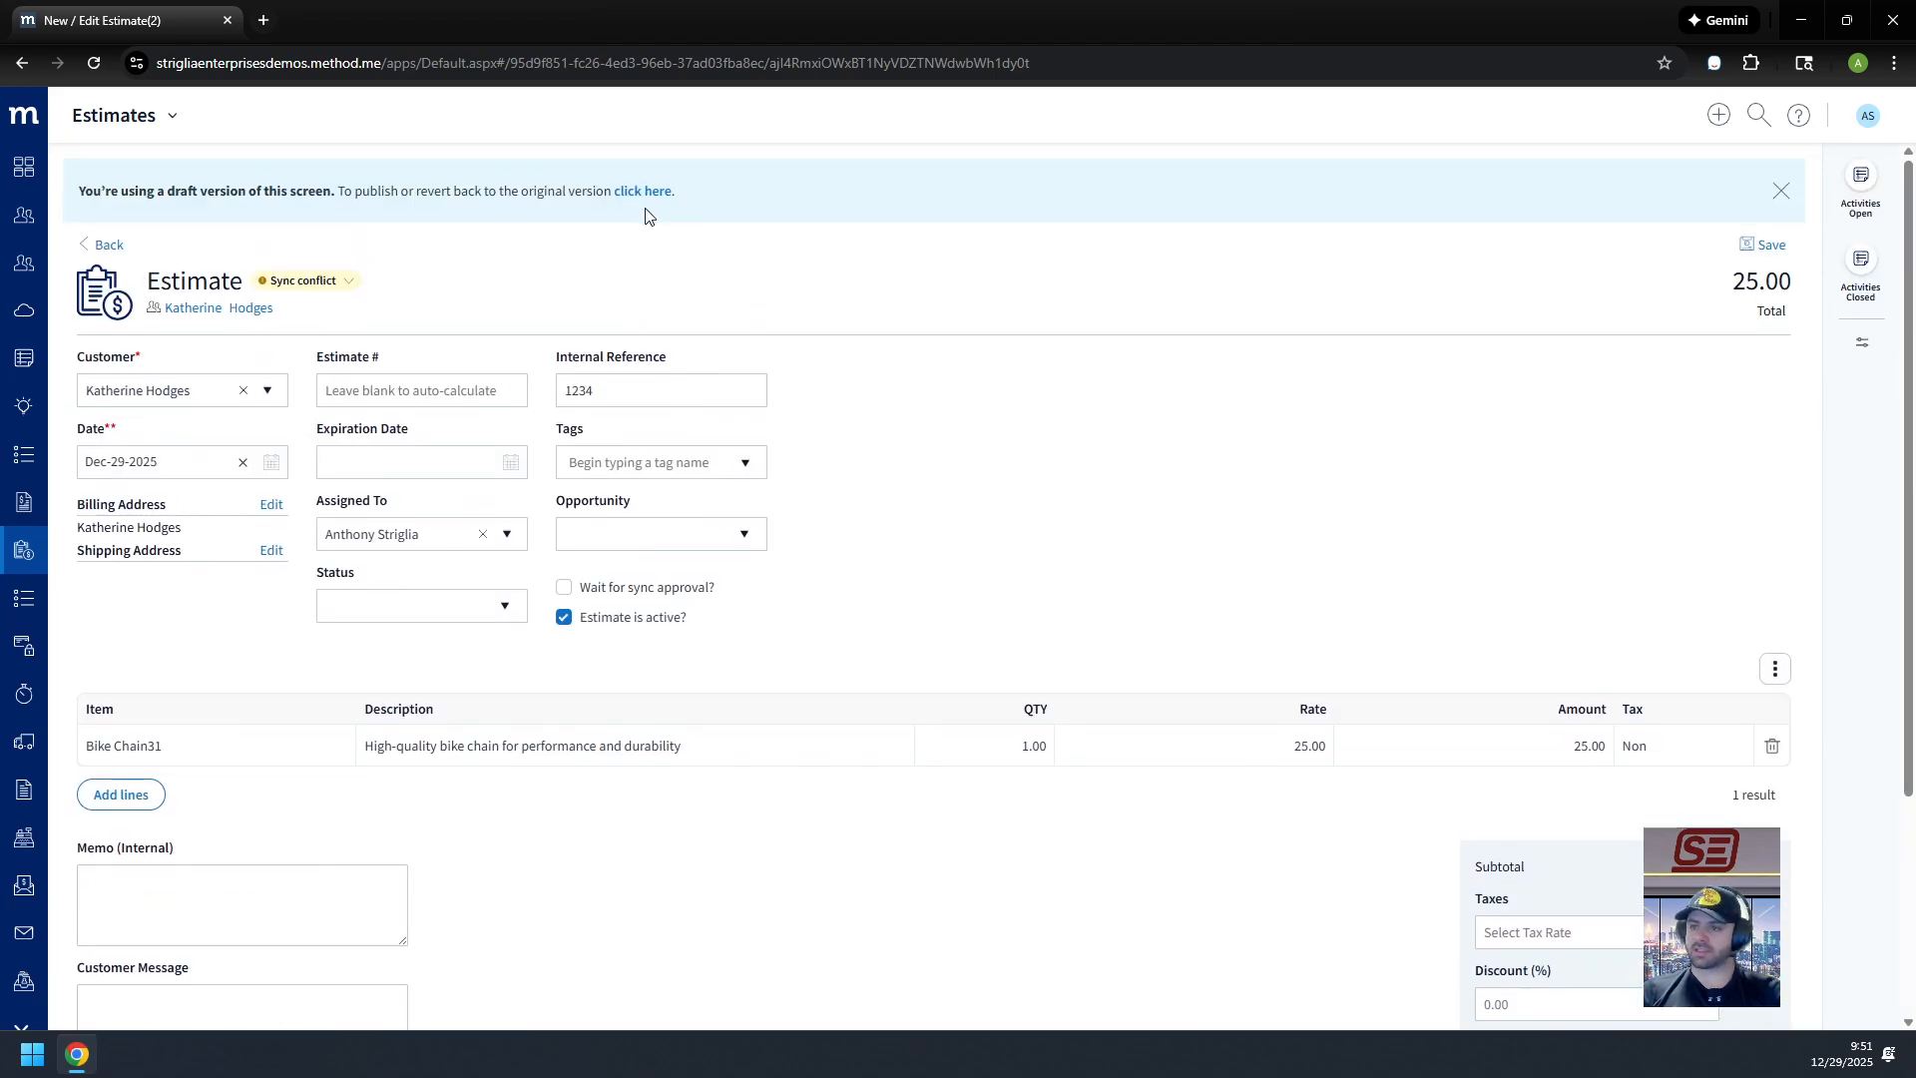
pyautogui.click(644, 193)
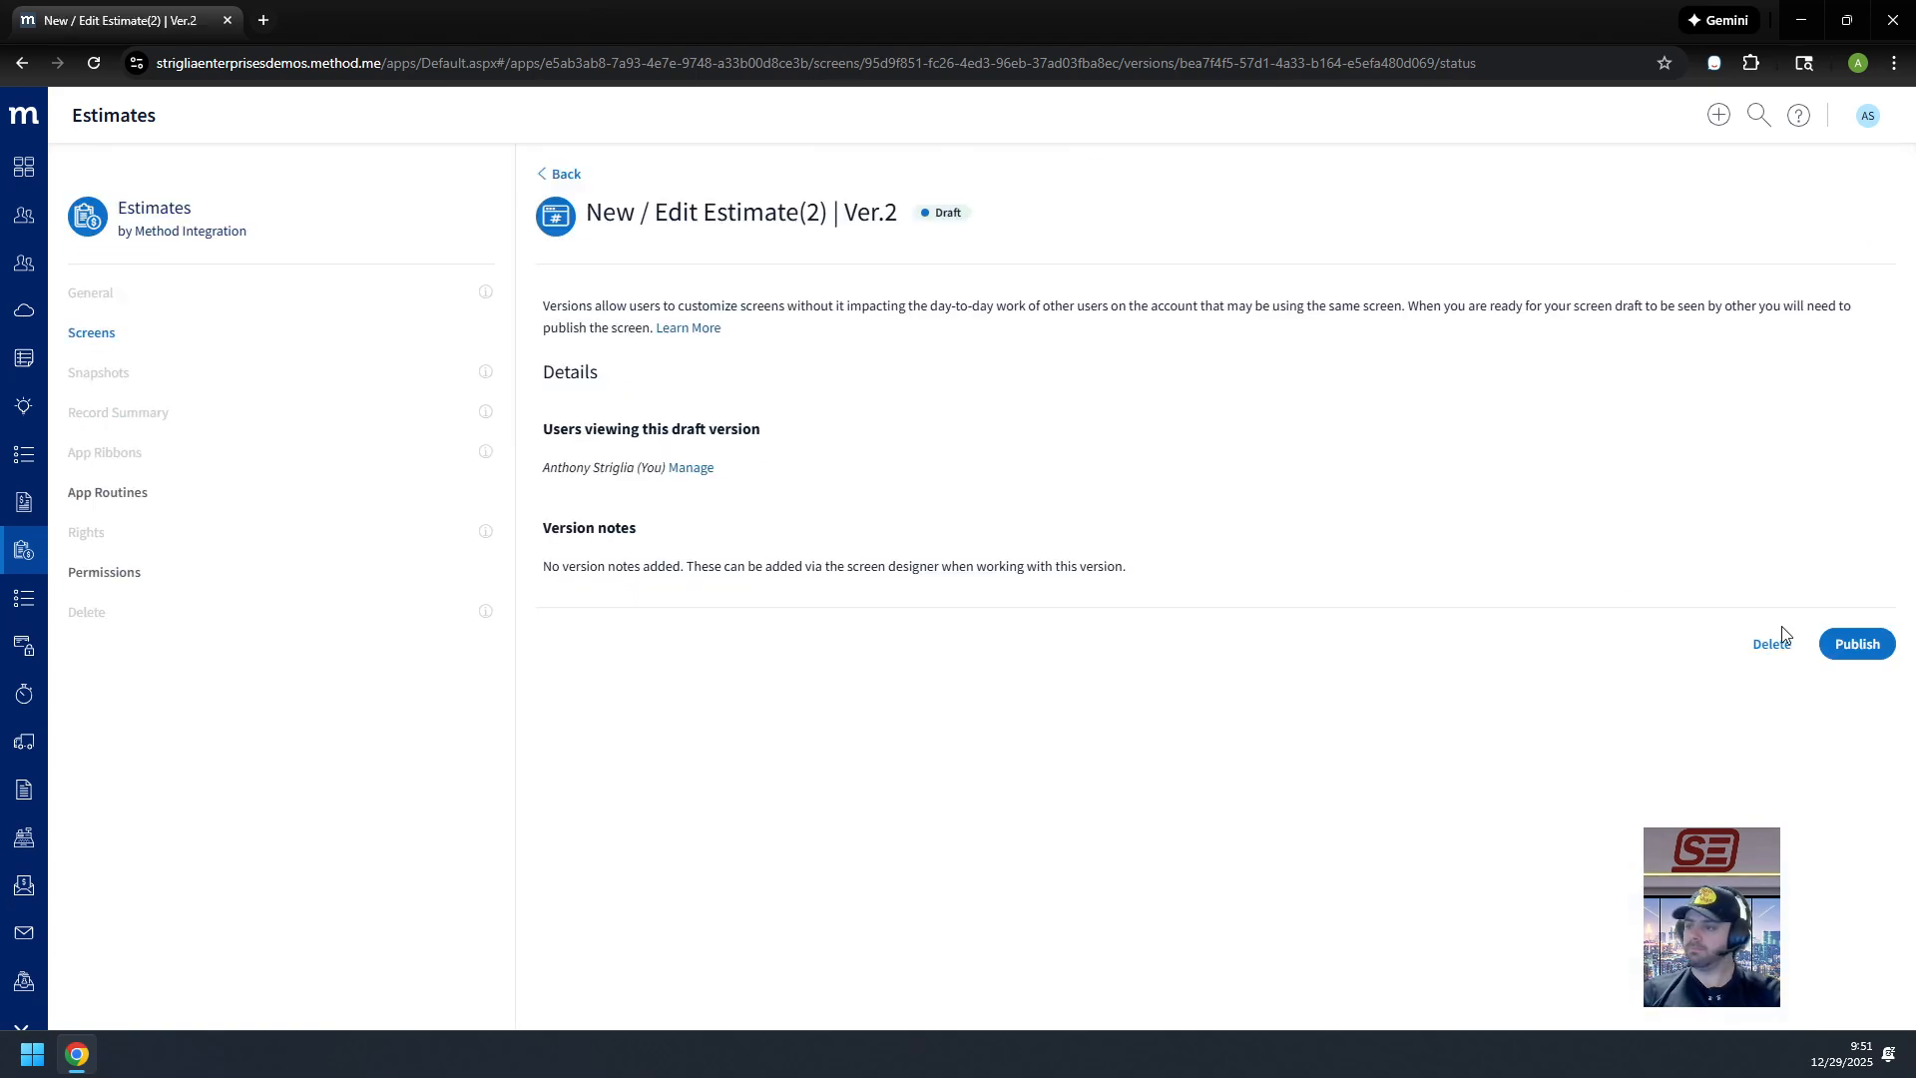
pyautogui.click(1860, 644)
# Step: Confirm publishing version 2 of the estimate edit screen and return to the Estimates list
pyautogui.click(1168, 642)
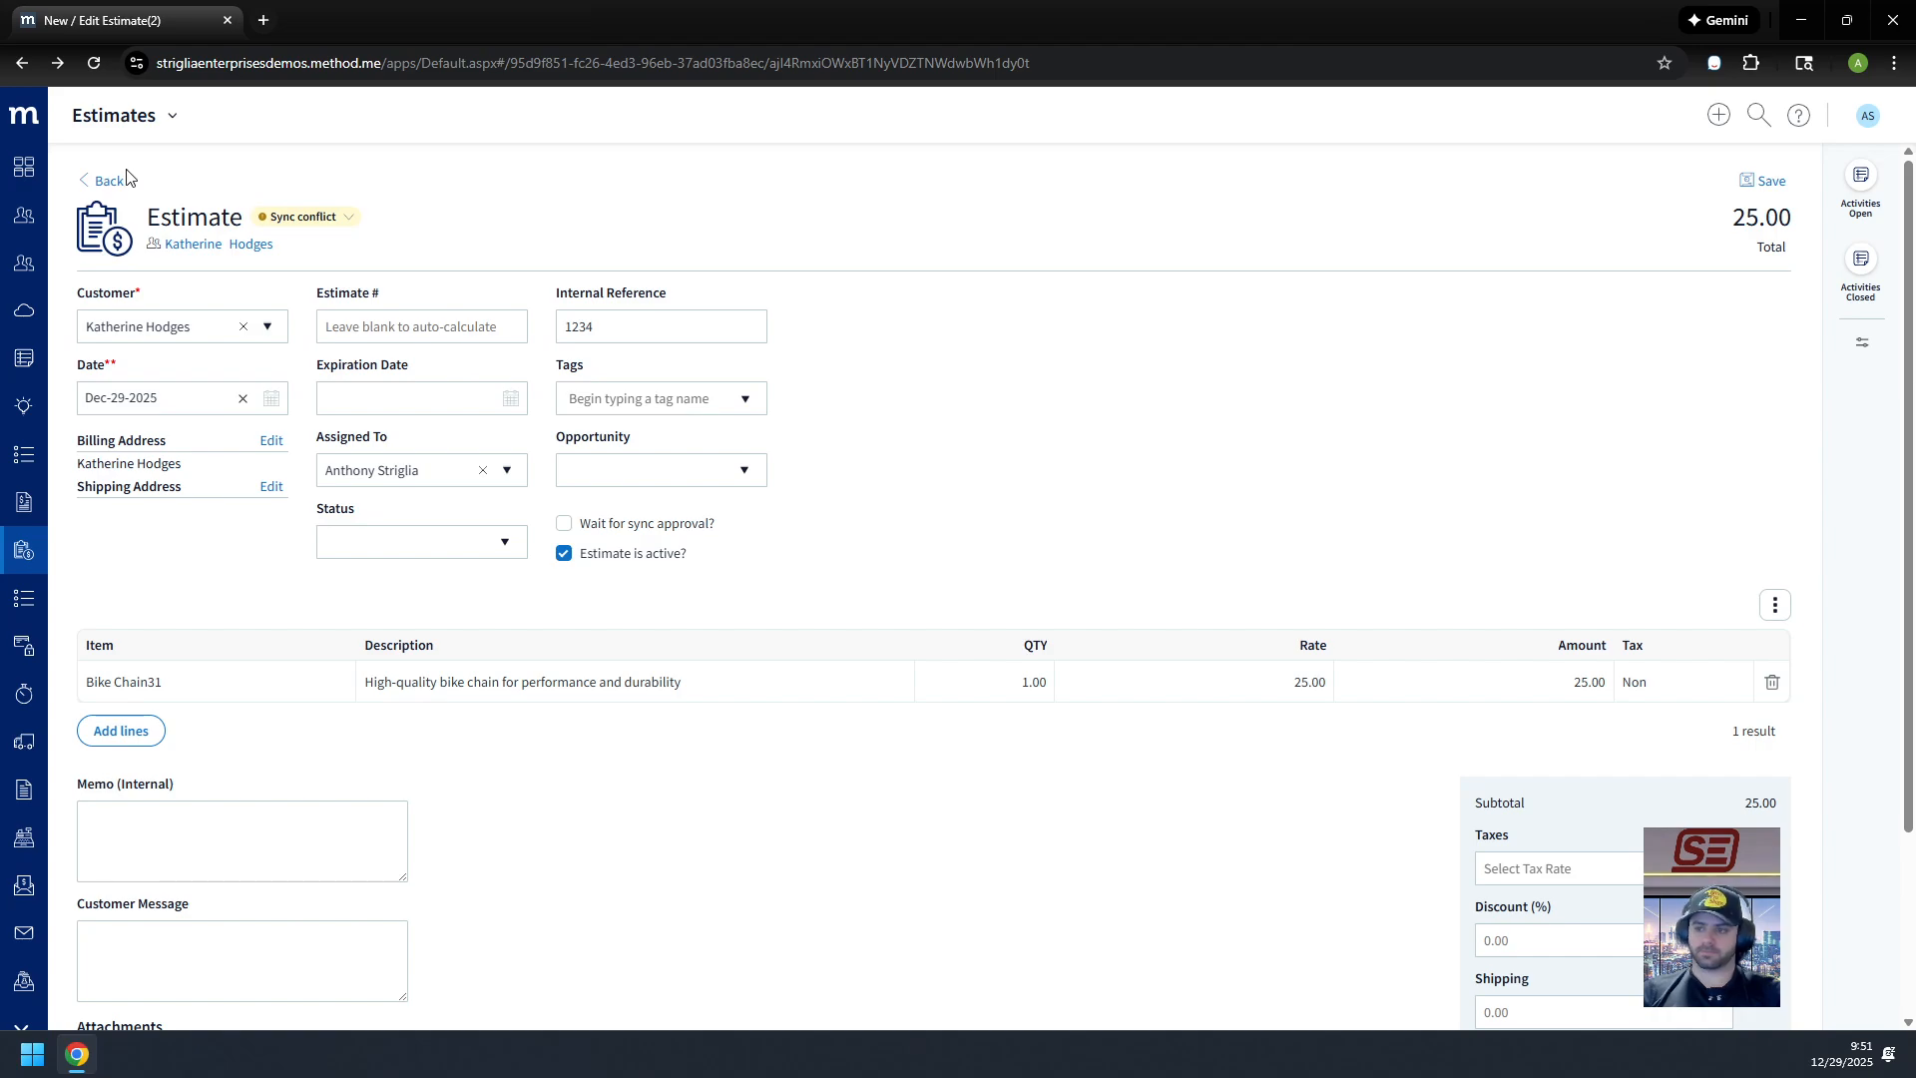
pyautogui.scroll(-3, 1213, 703)
pyautogui.scroll(3, 1198, 706)
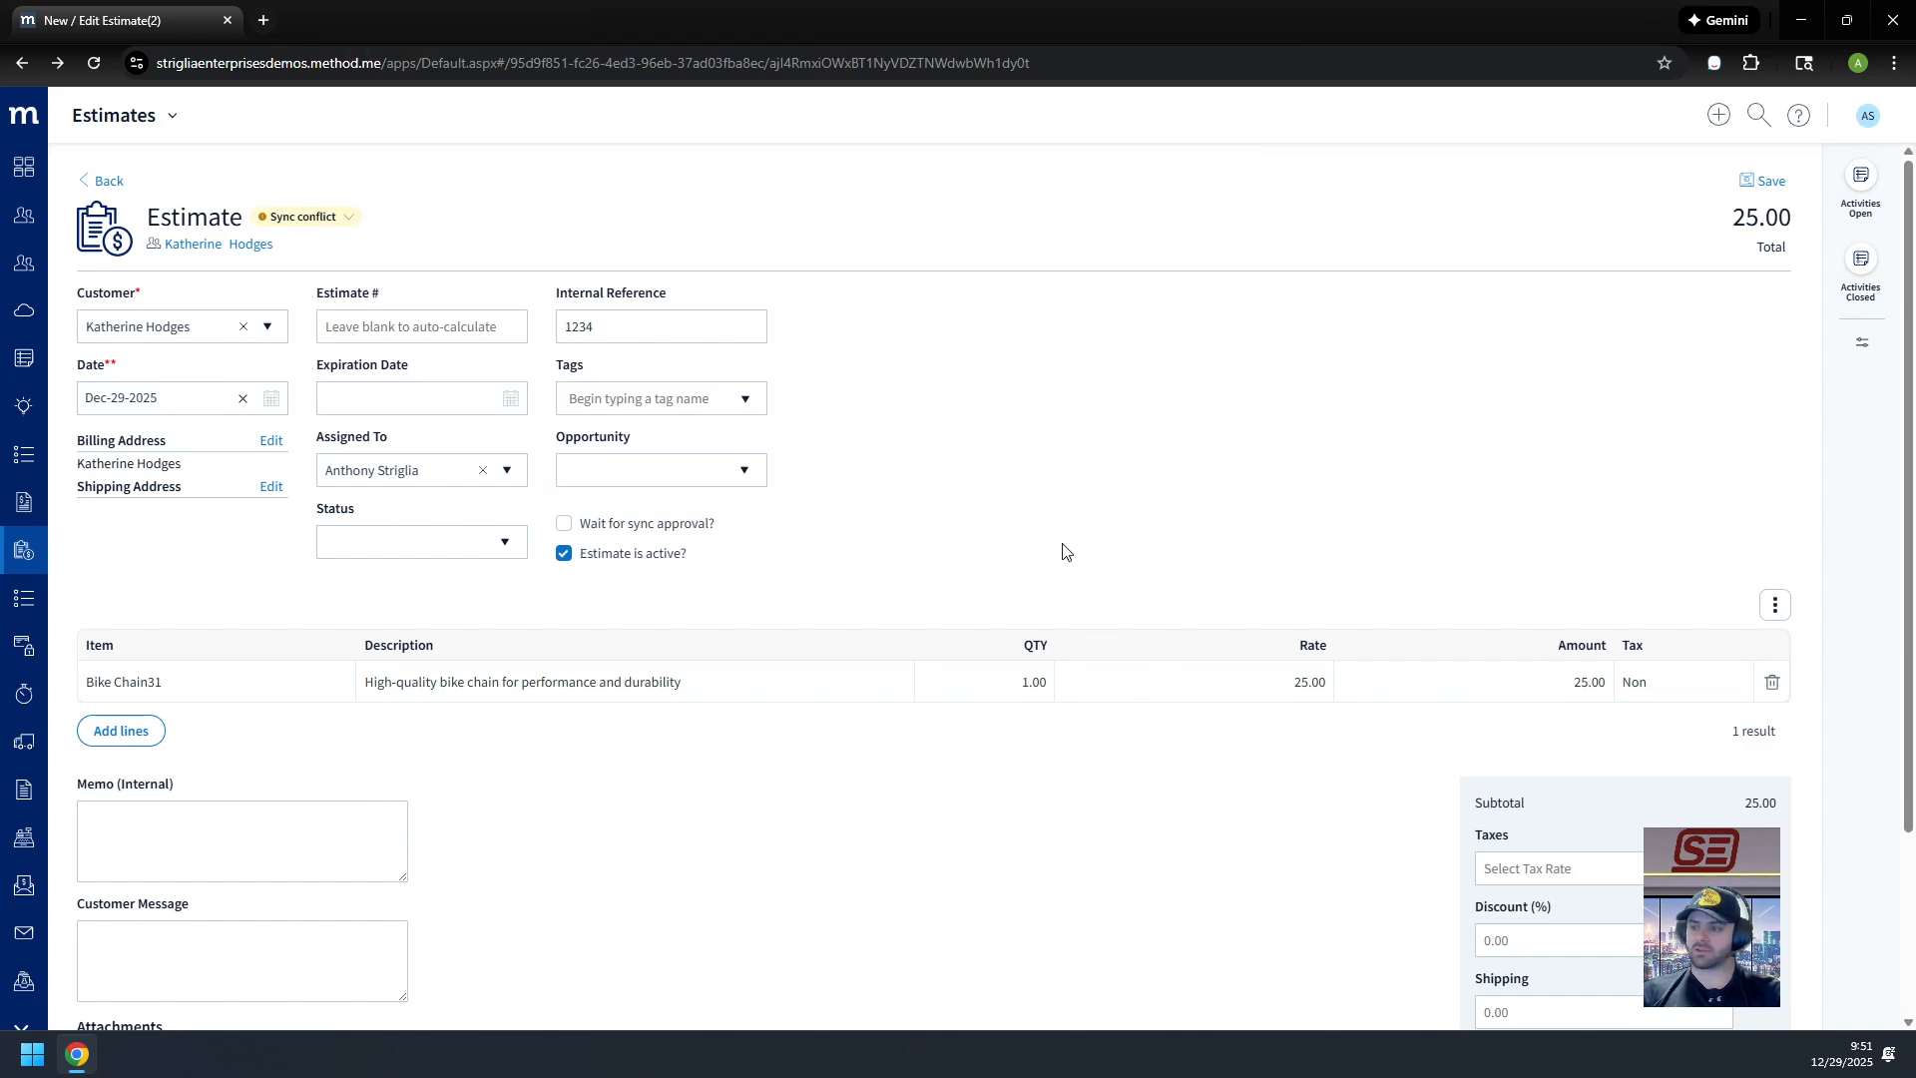
pyautogui.click(92, 184)
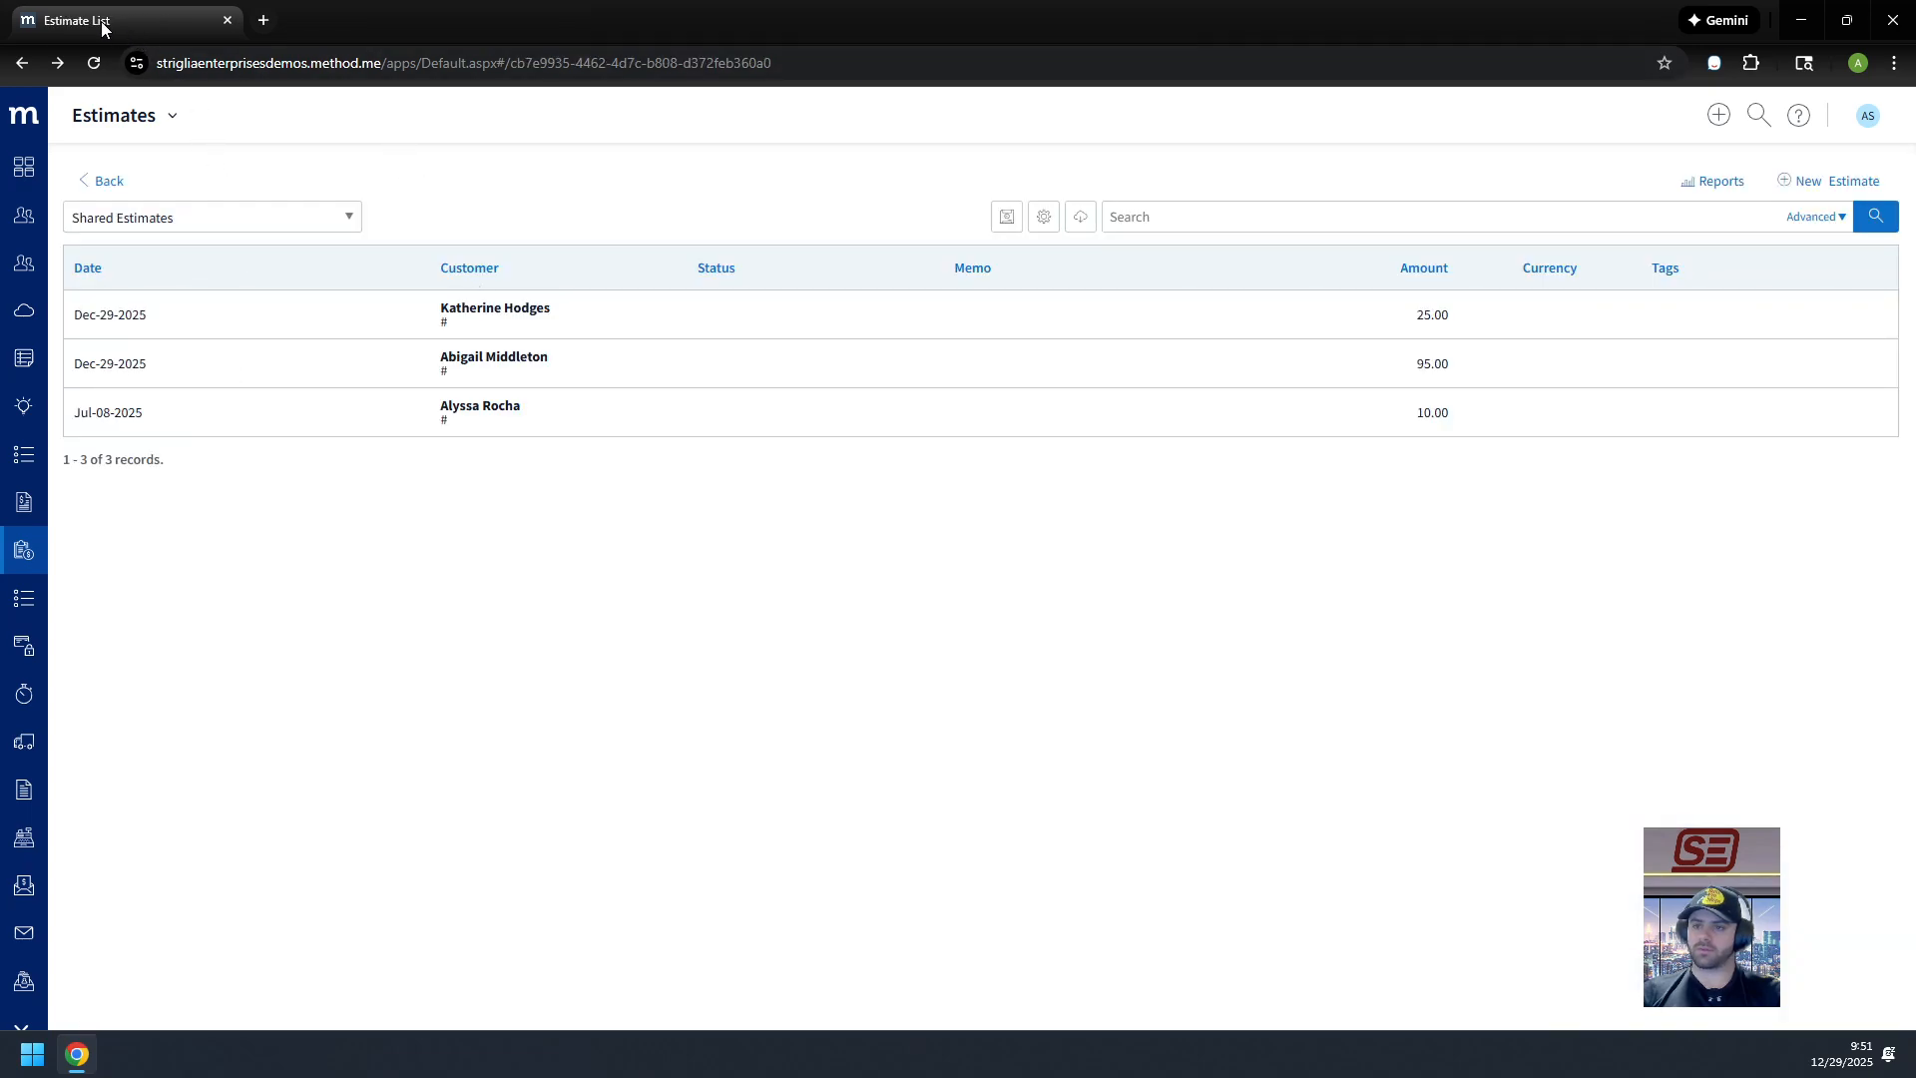
# Step: Reopen the 25.00 estimate to check Internal Reference 1234, then return to the list
pyautogui.click(635, 337)
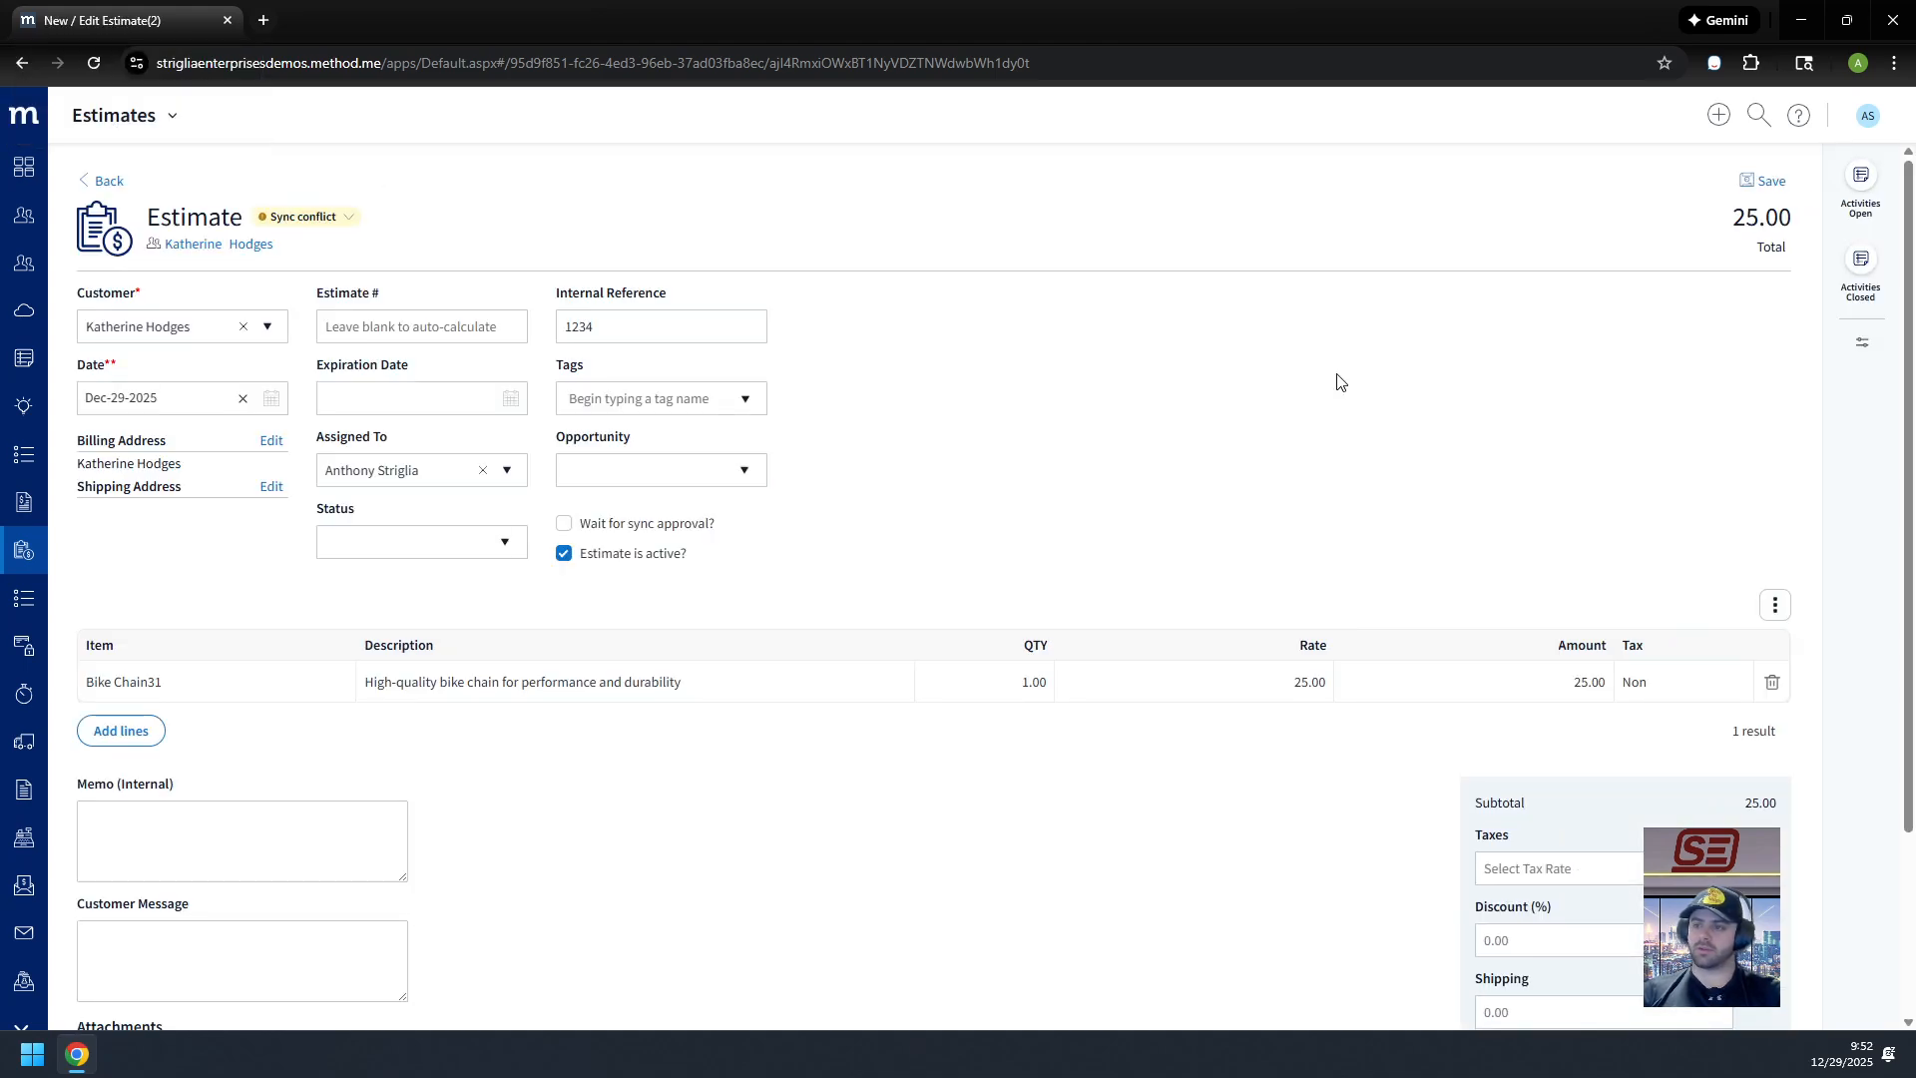
pyautogui.scroll(-3, 1324, 409)
pyautogui.scroll(3, 427, 372)
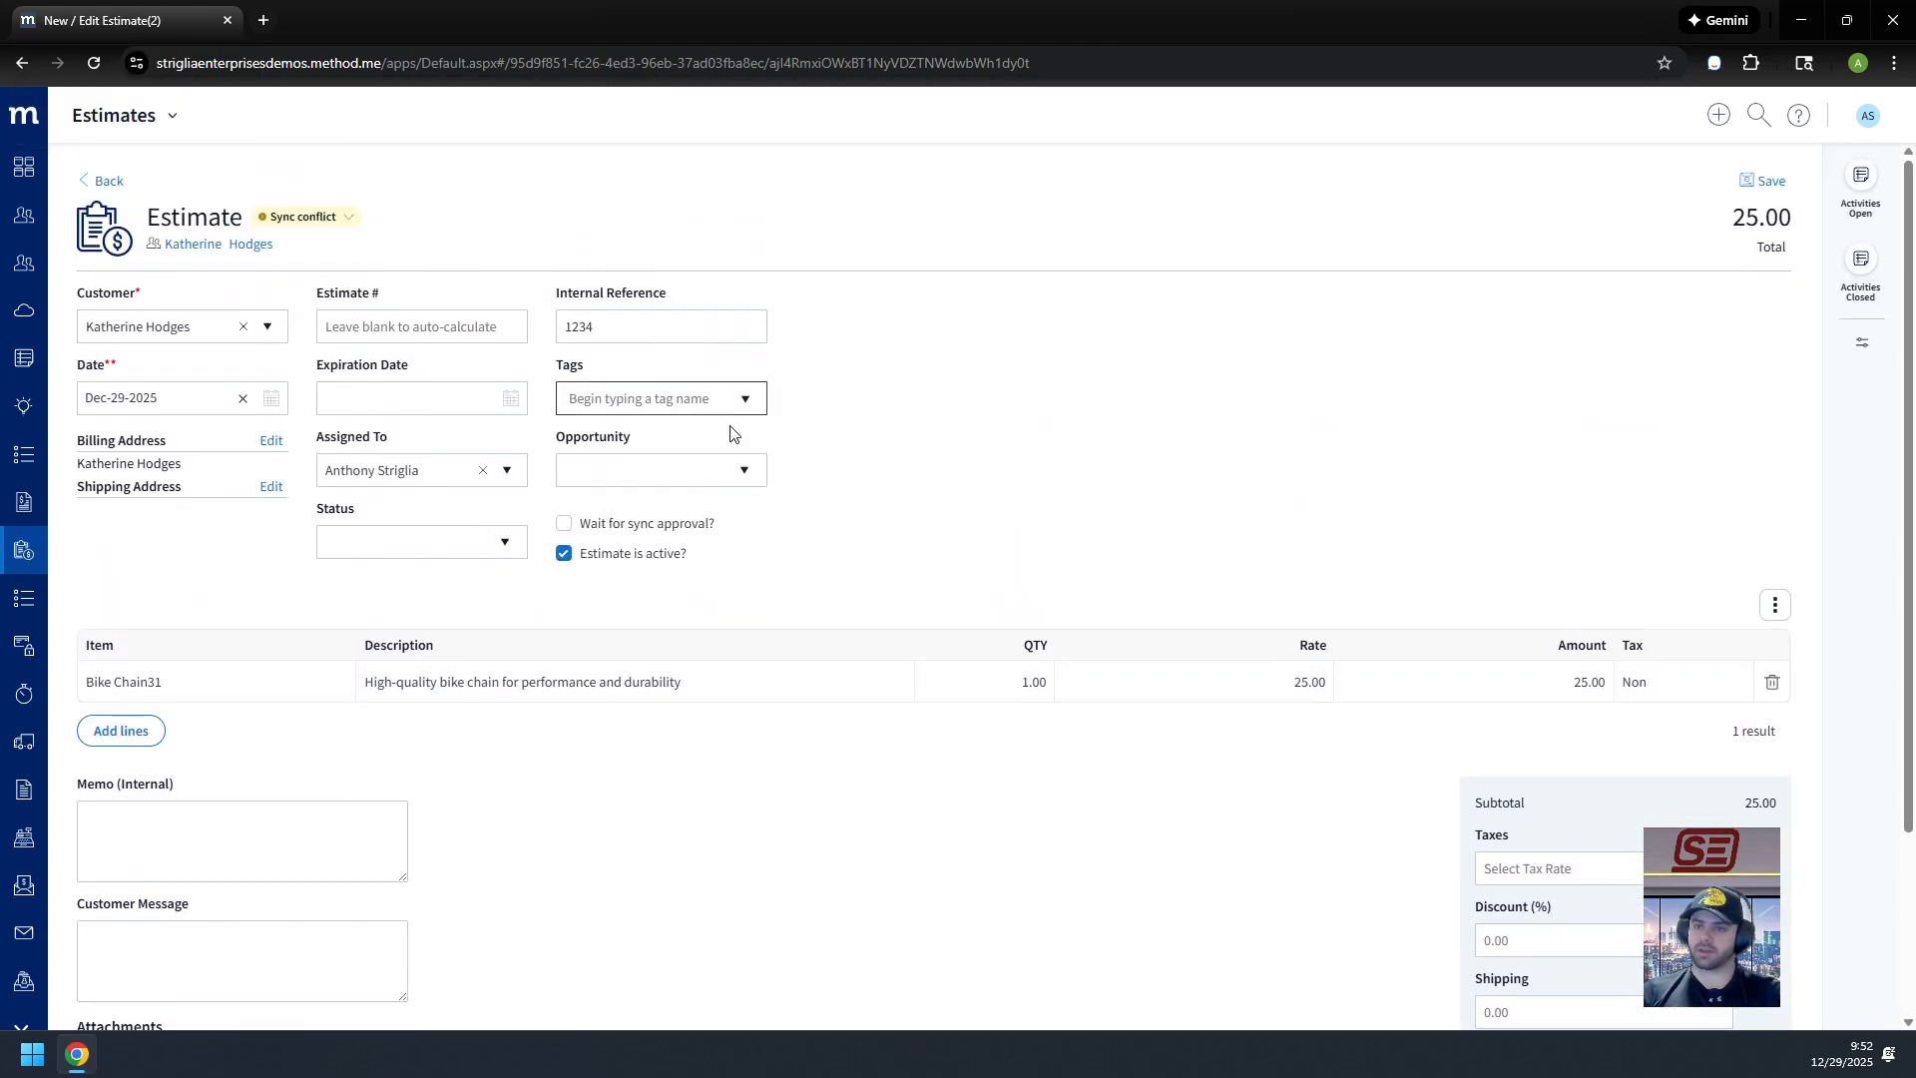
pyautogui.click(105, 180)
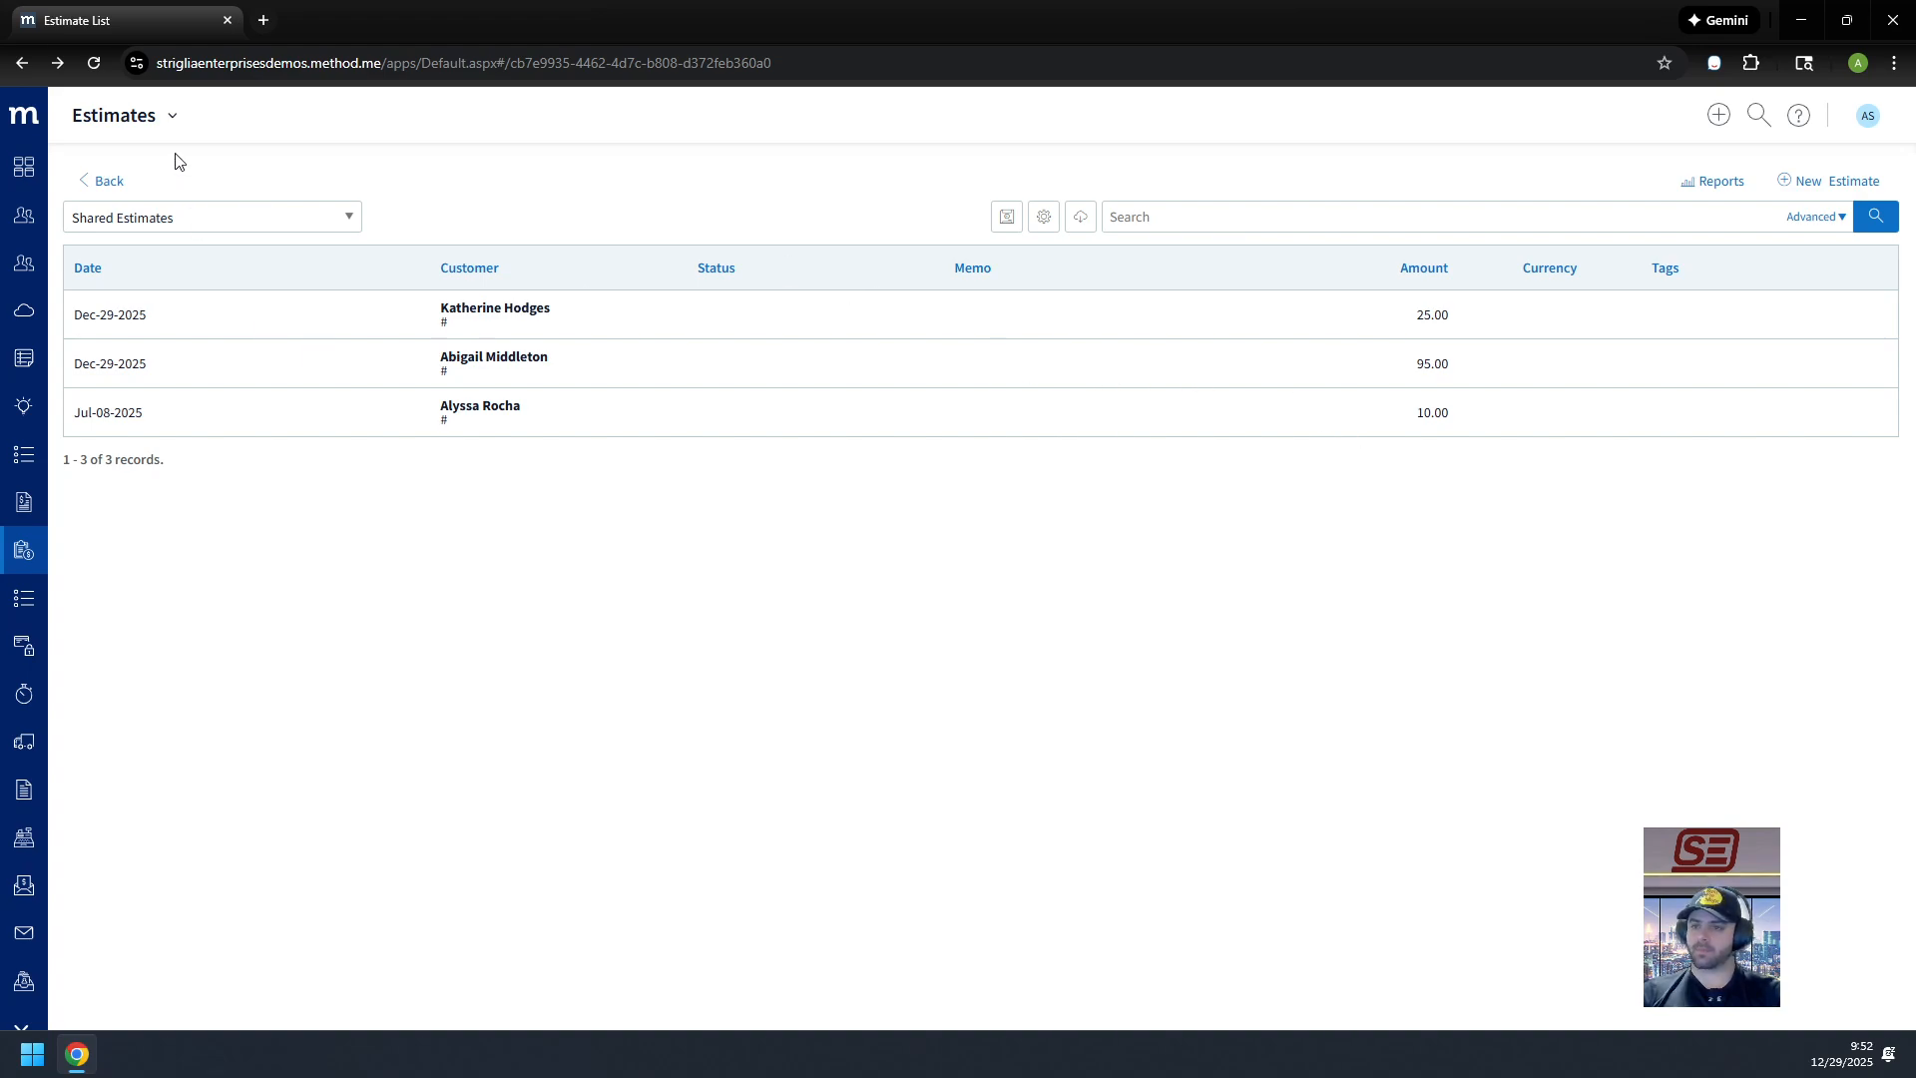
pyautogui.click(172, 117)
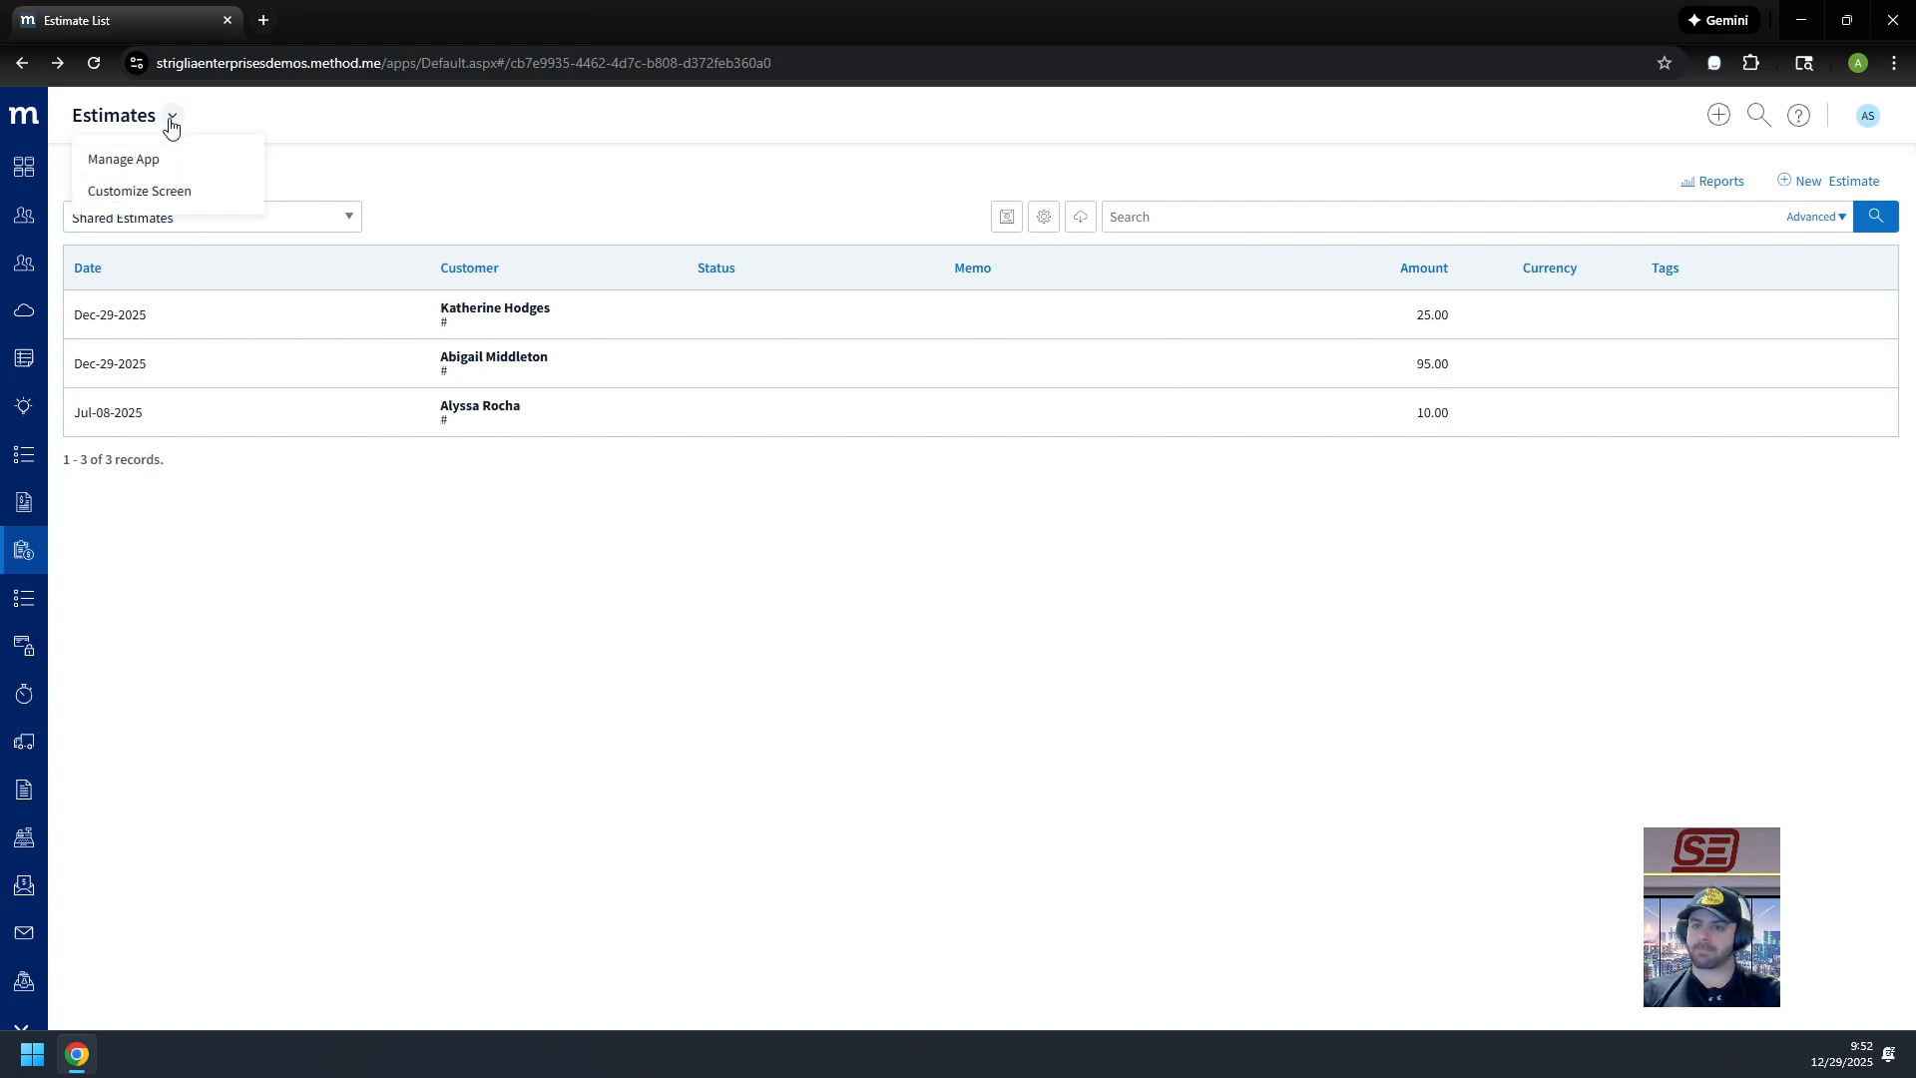
# Step: Create an editable Draft copy, Estimate List(2) Ver.2, of the Estimates list screen and select its grid
pyautogui.click(149, 191)
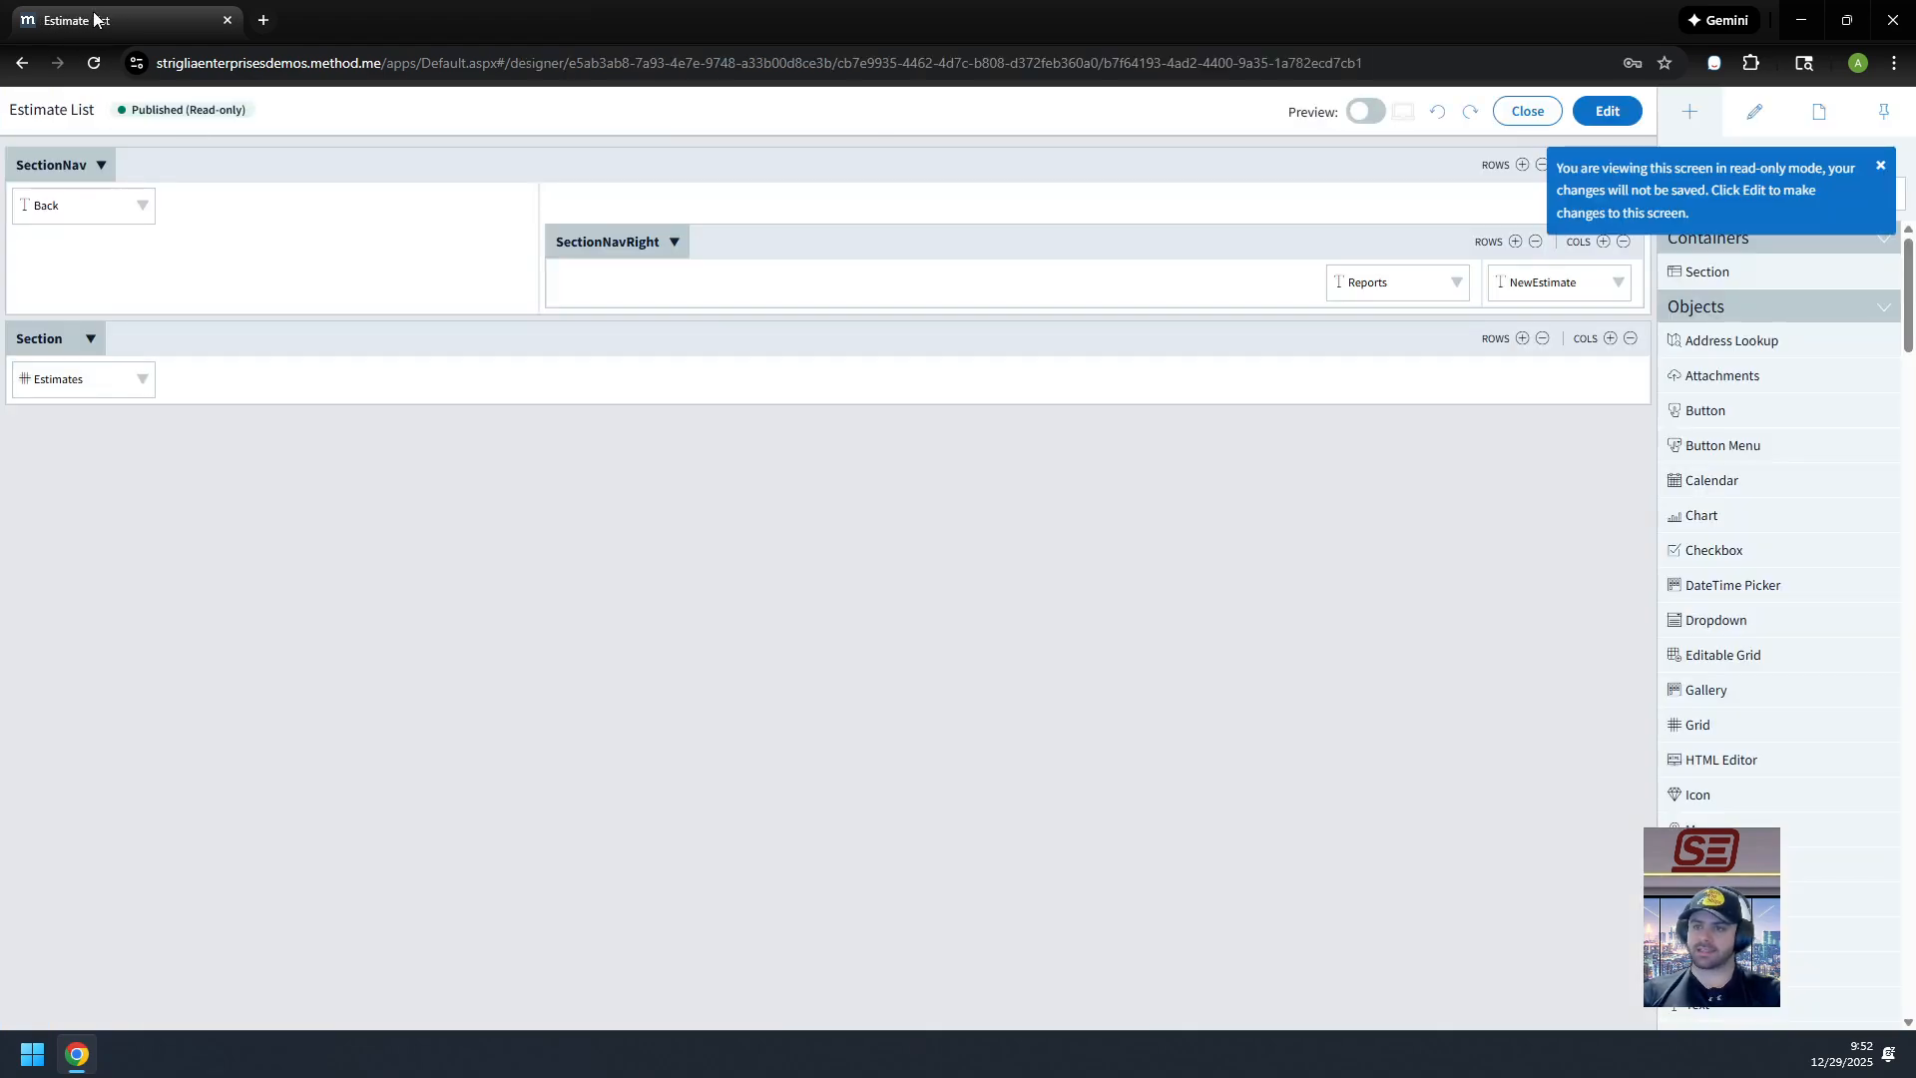
pyautogui.click(1596, 114)
pyautogui.click(1302, 653)
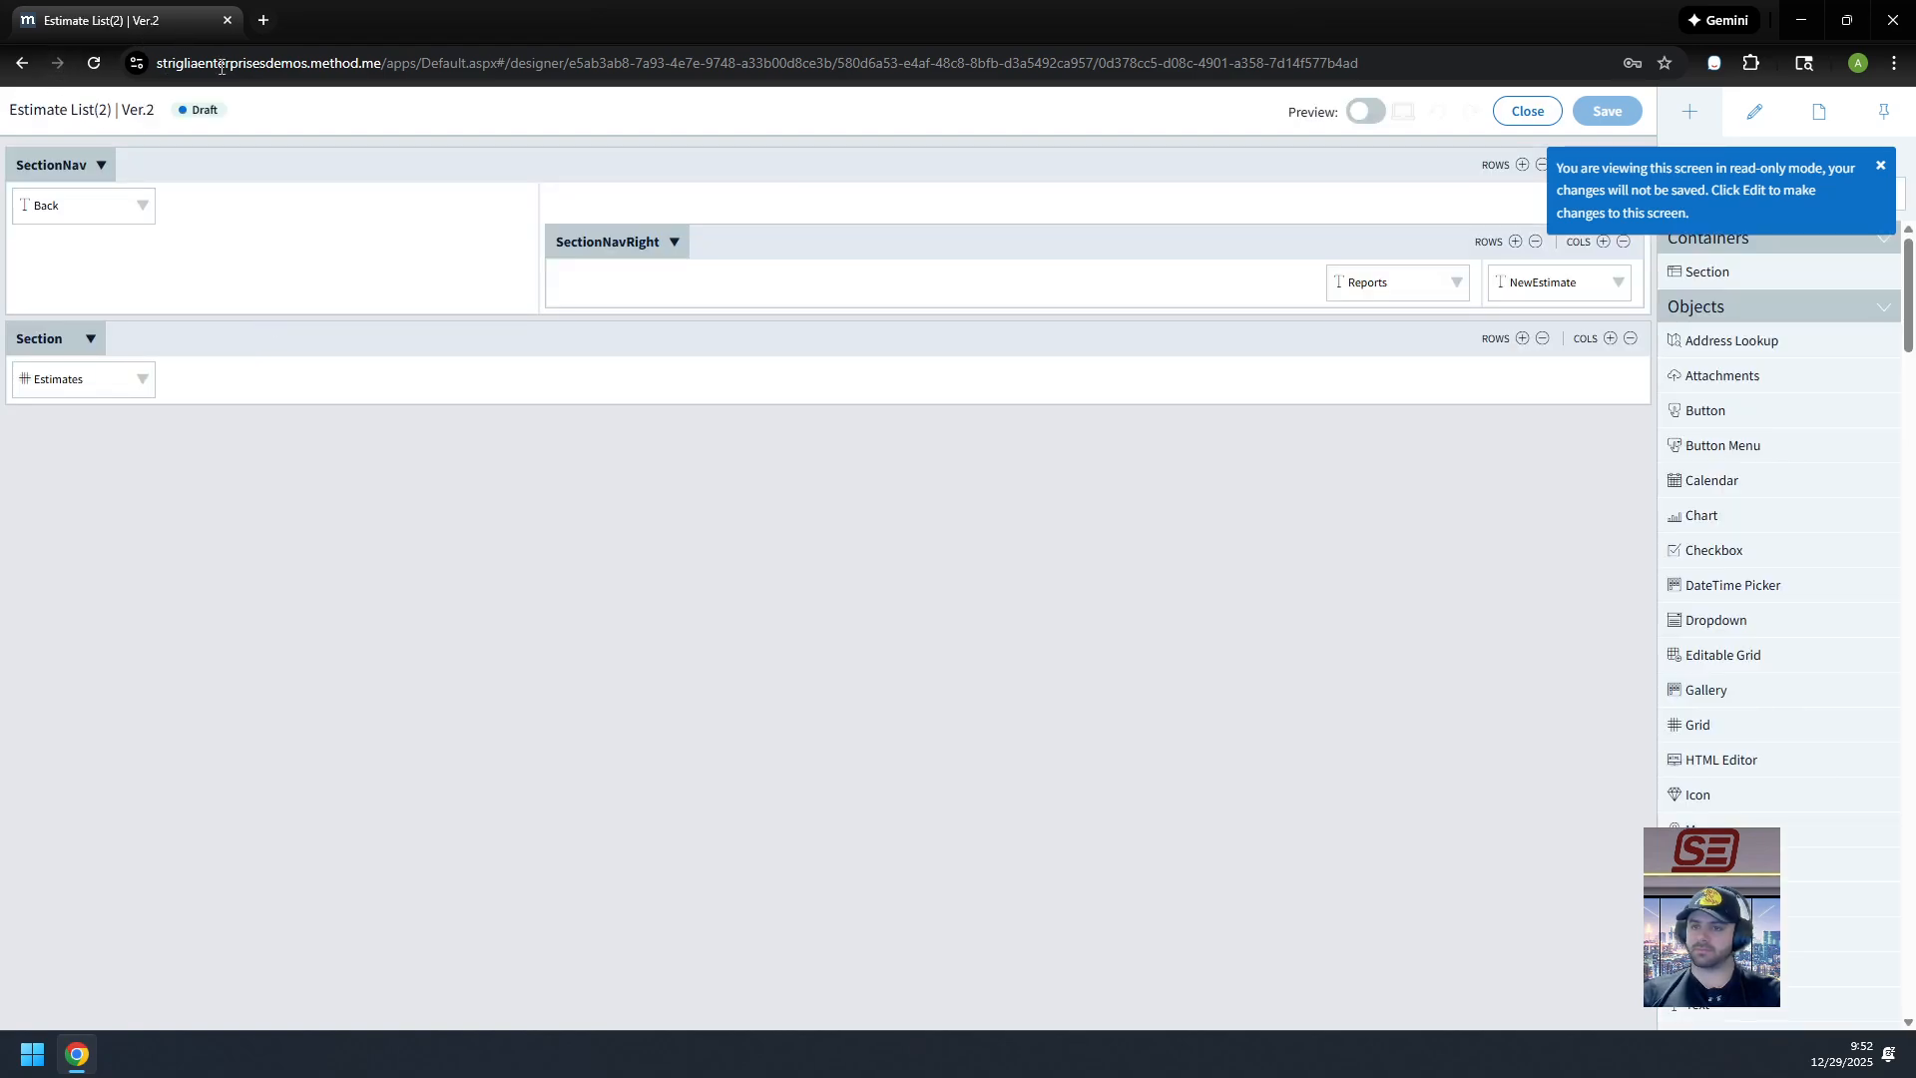
pyautogui.click(45, 380)
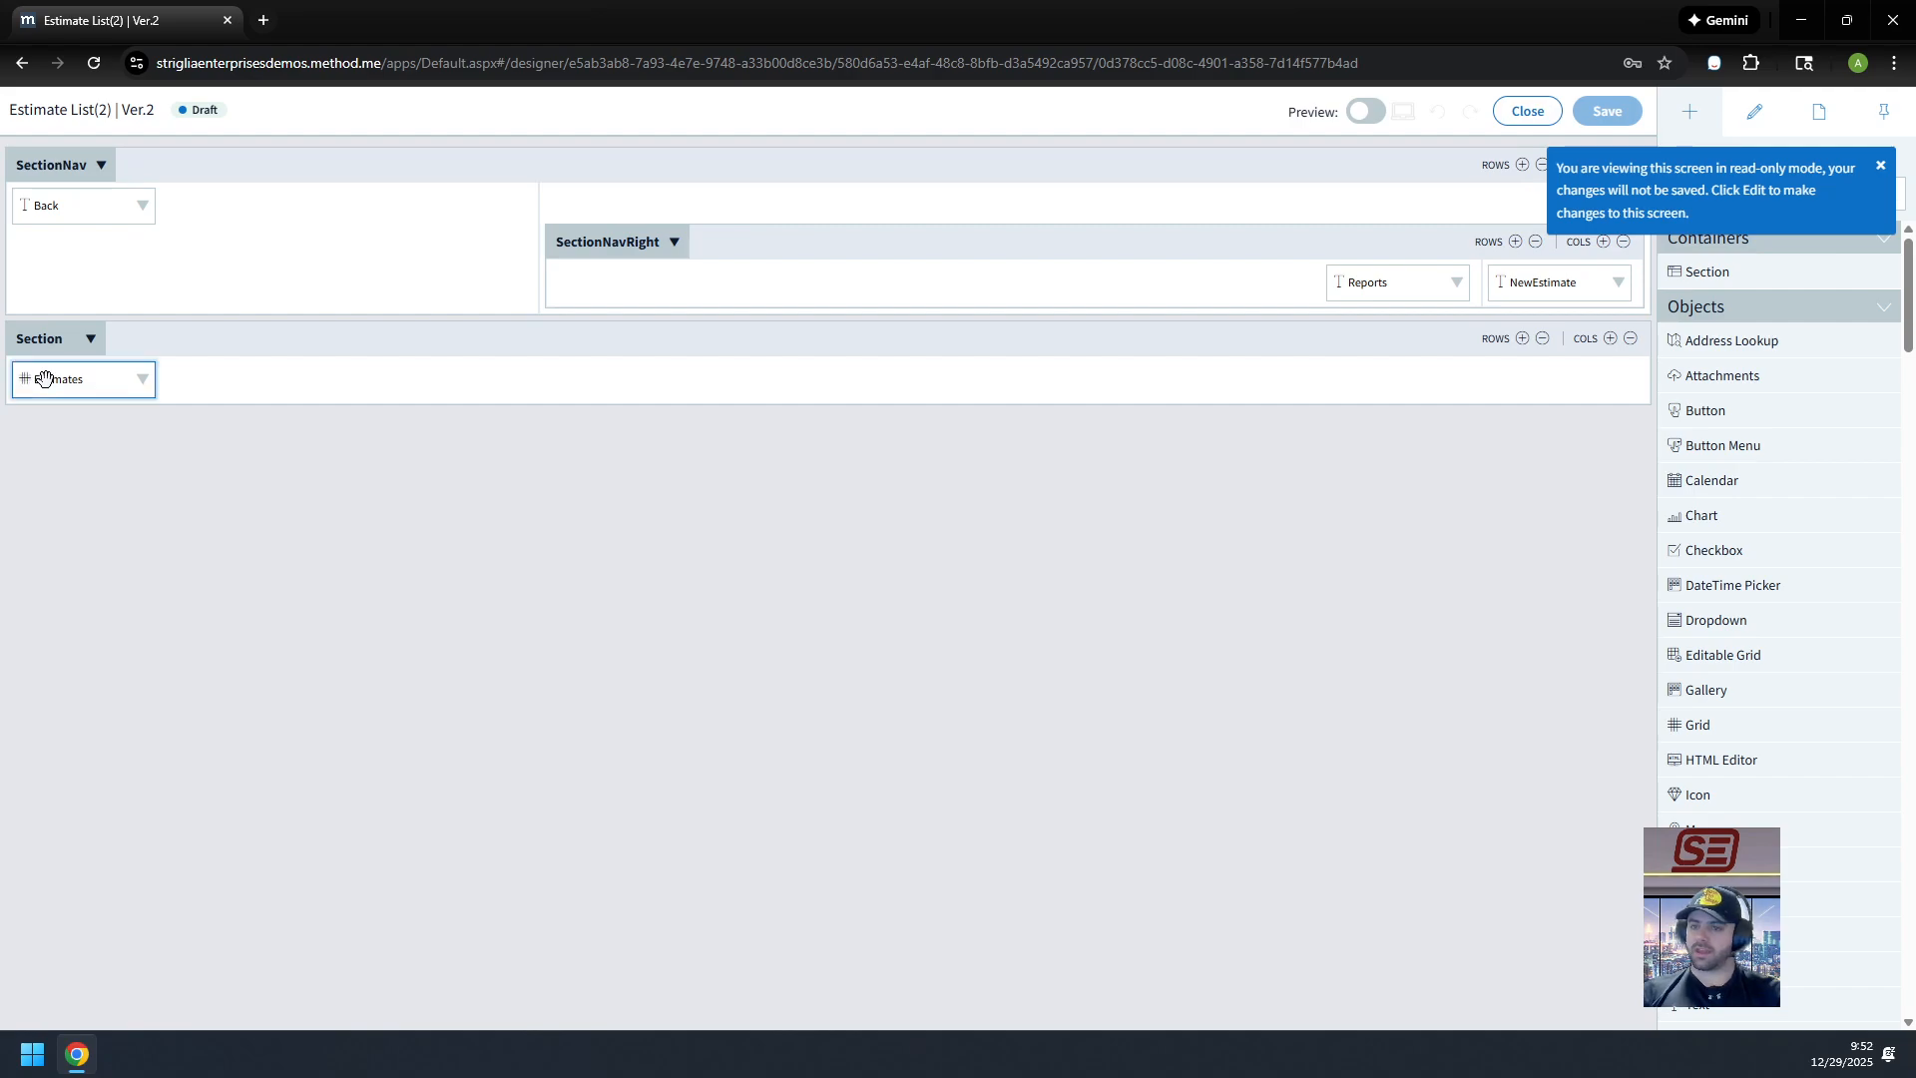
# Step: Add an InternalReference column captioned 'Internal Reference' to the Estimates grid, after EstimateStatus
pyautogui.click(1791, 697)
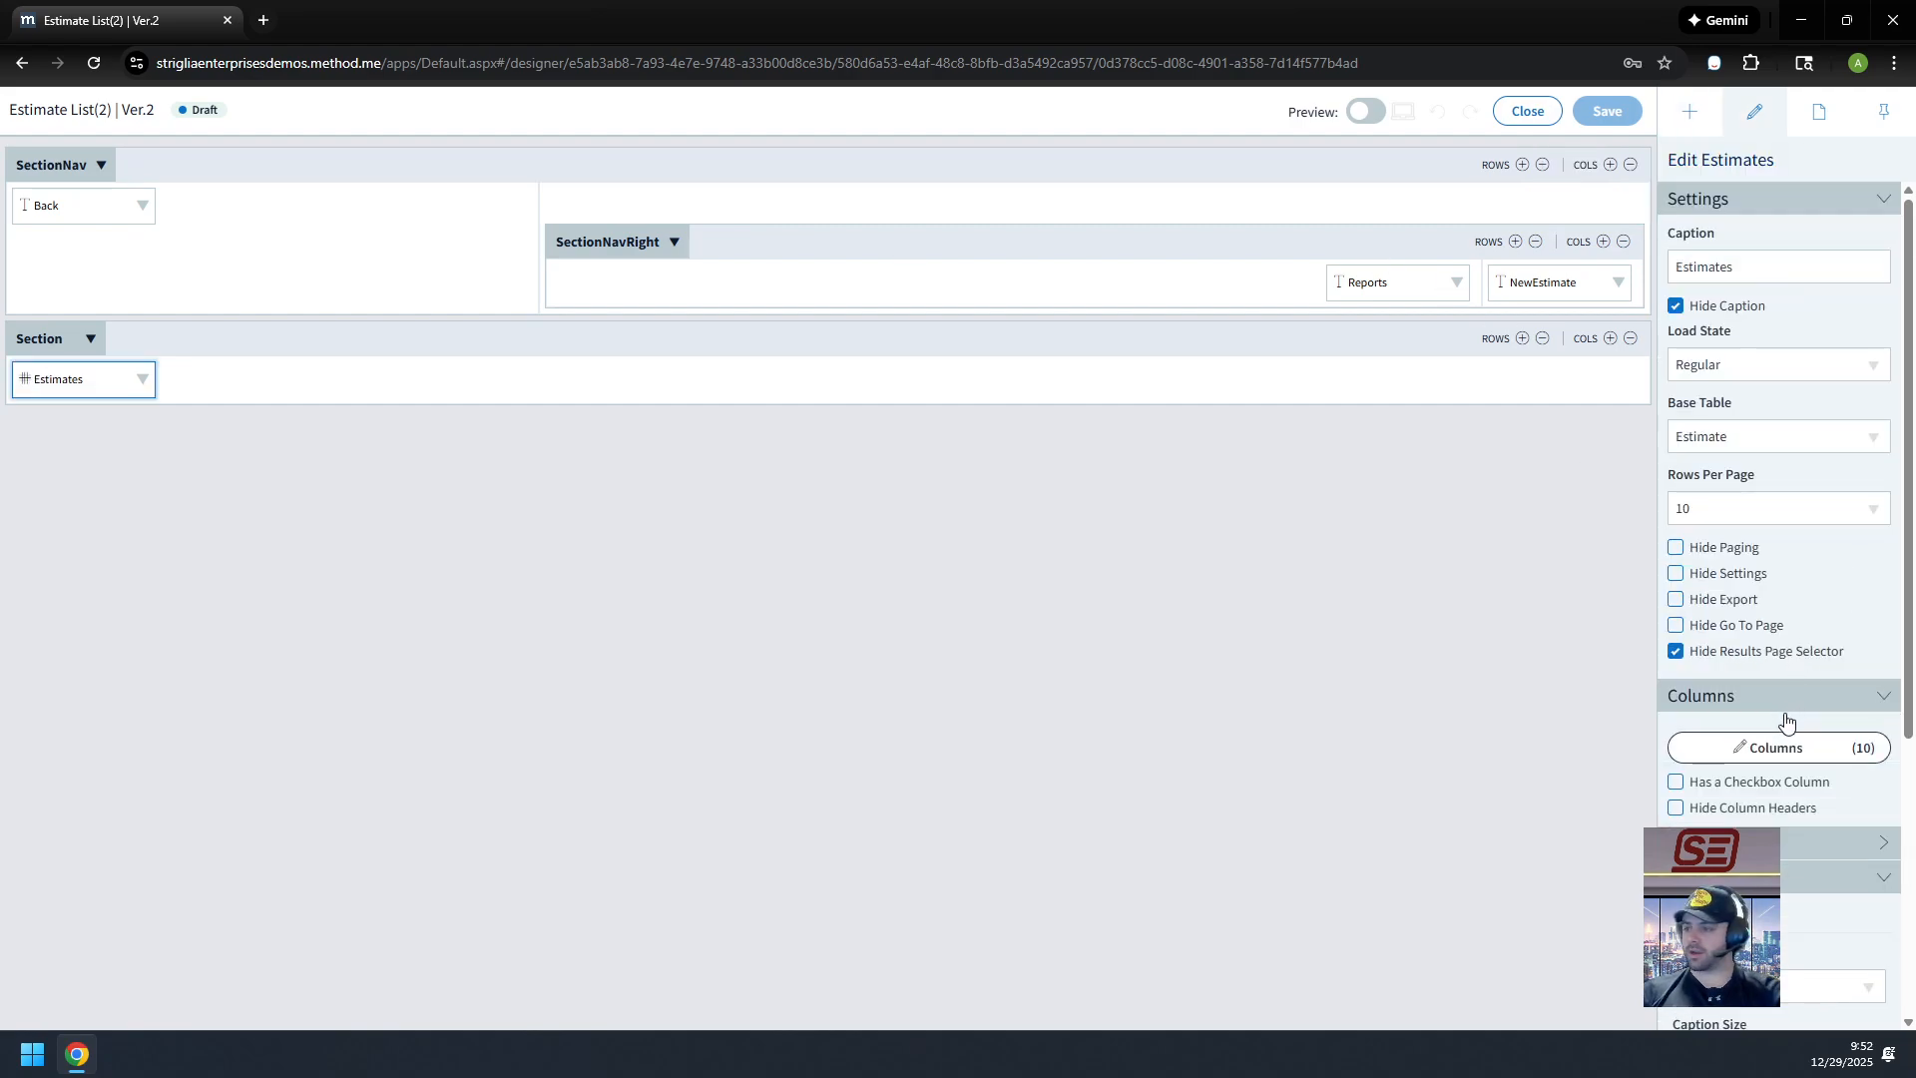
pyautogui.click(1781, 754)
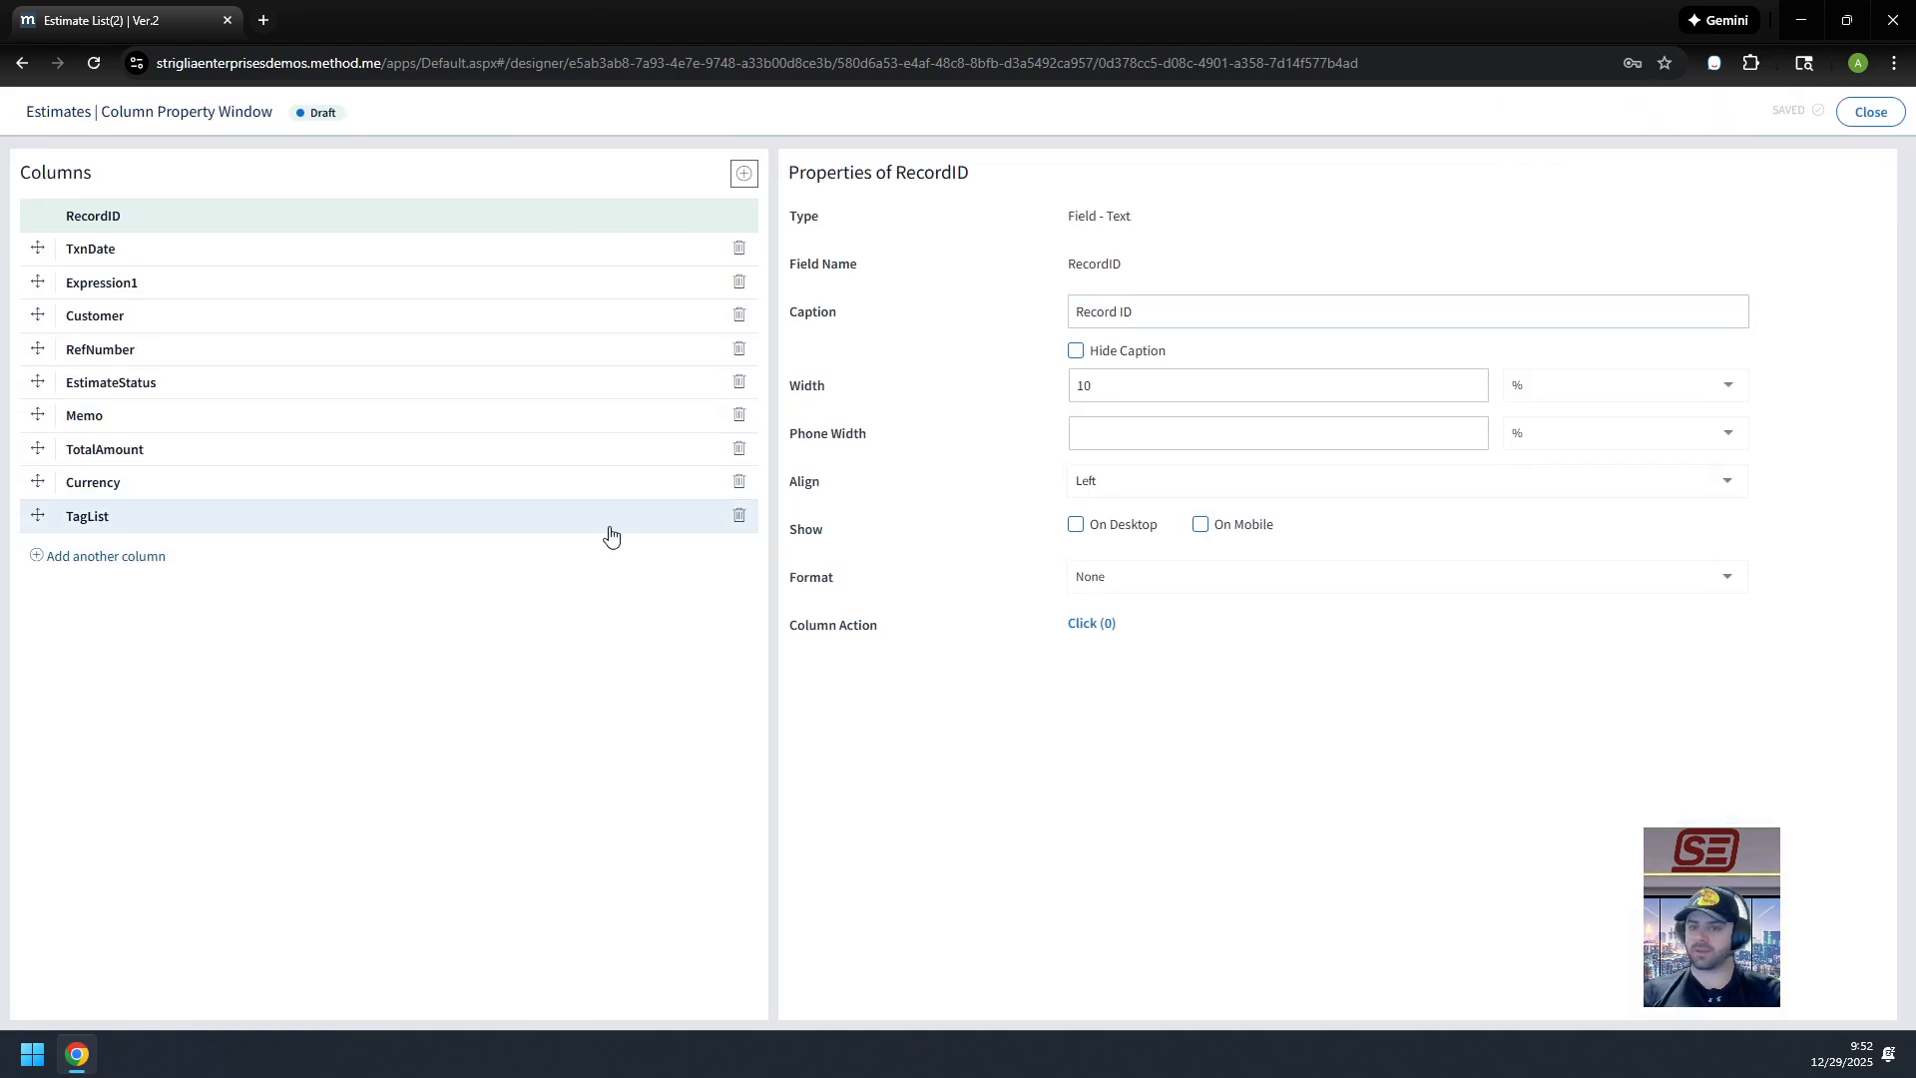
pyautogui.click(116, 570)
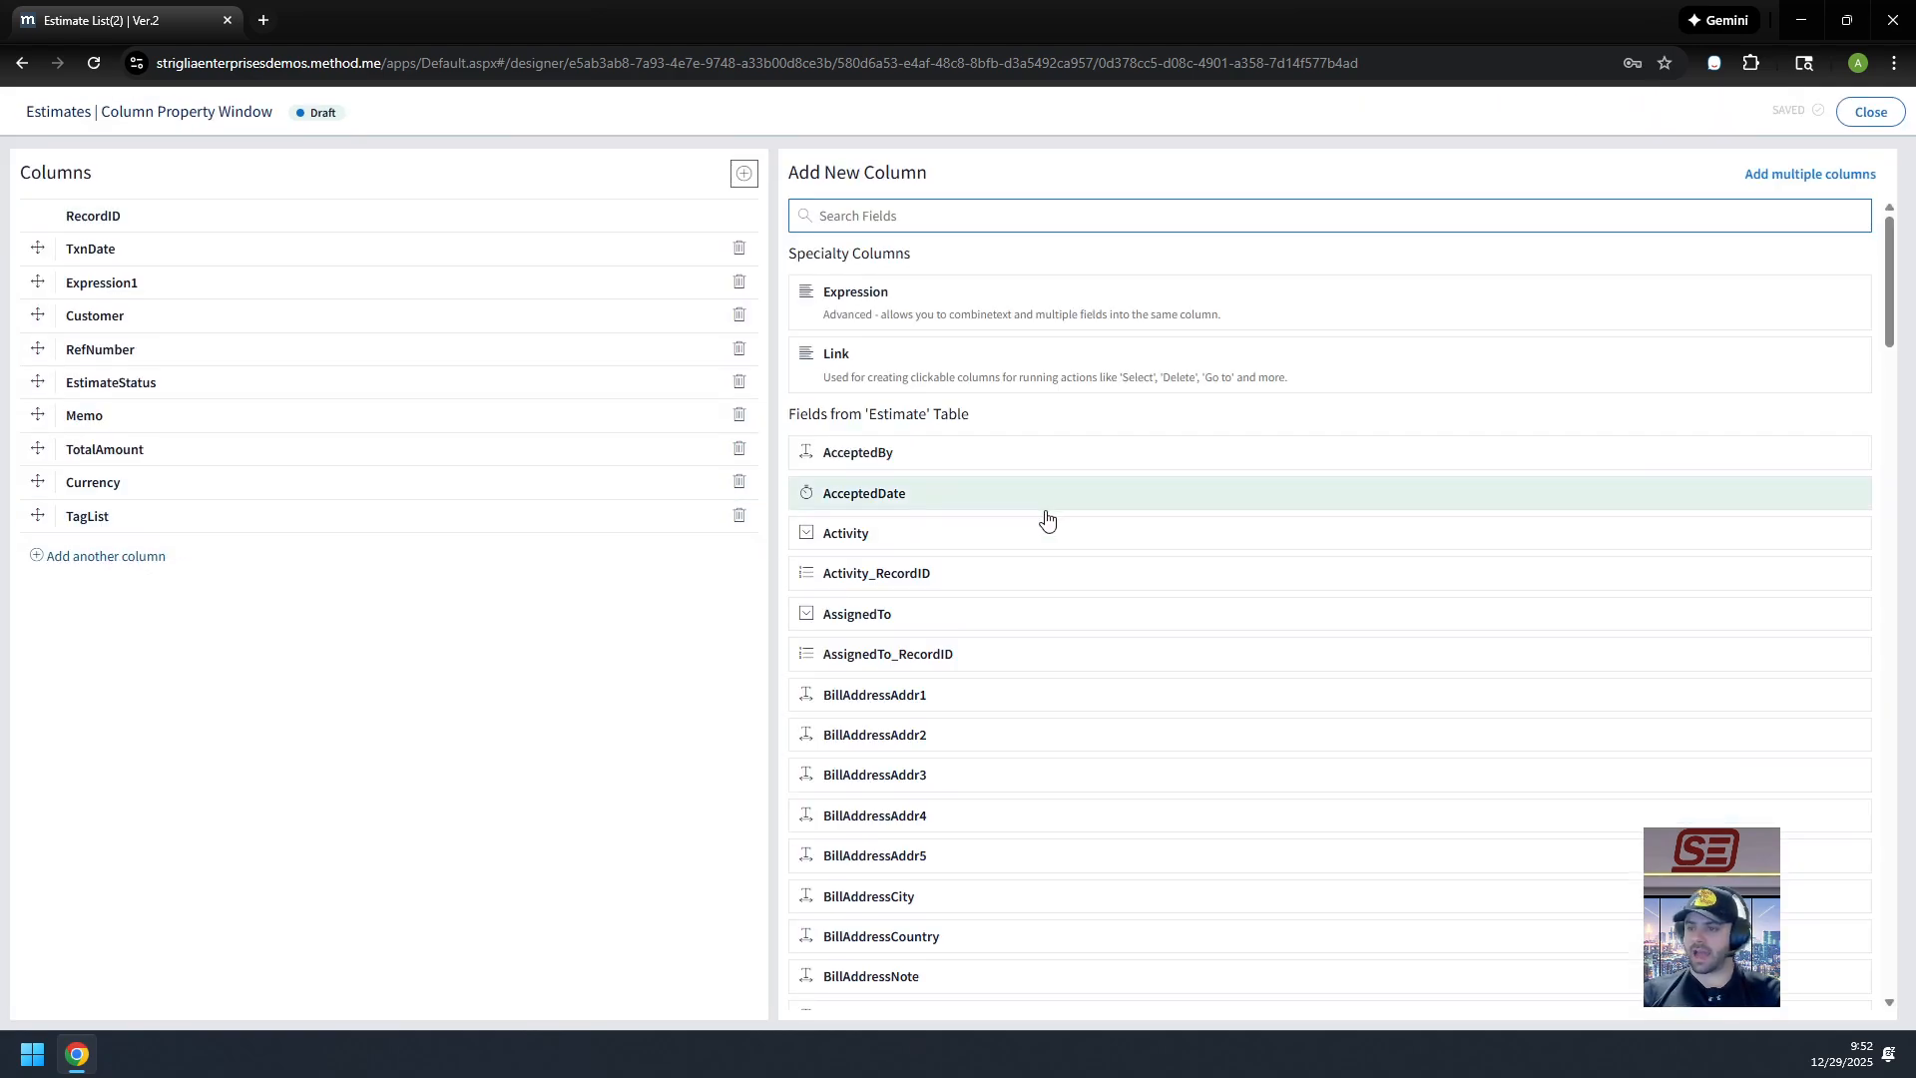
pyautogui.scroll(-15, 1044, 520)
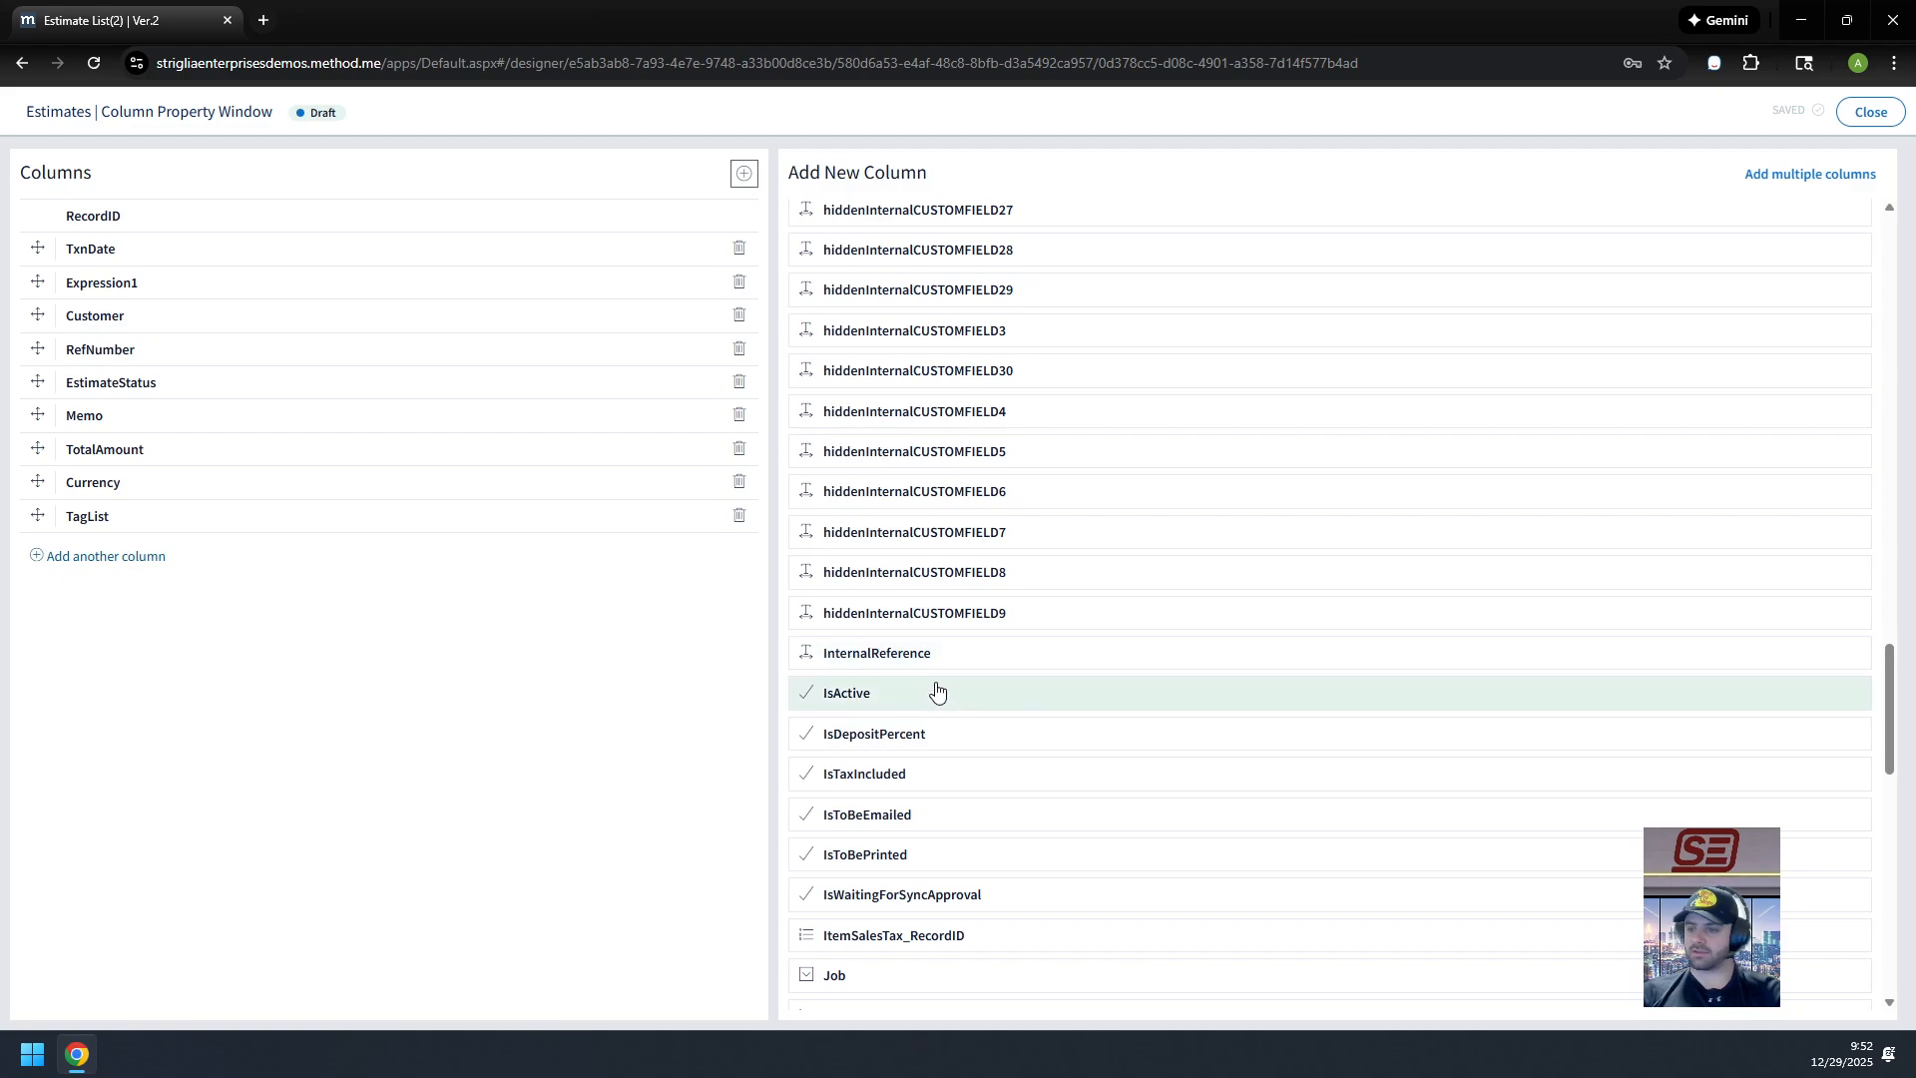
pyautogui.click(941, 653)
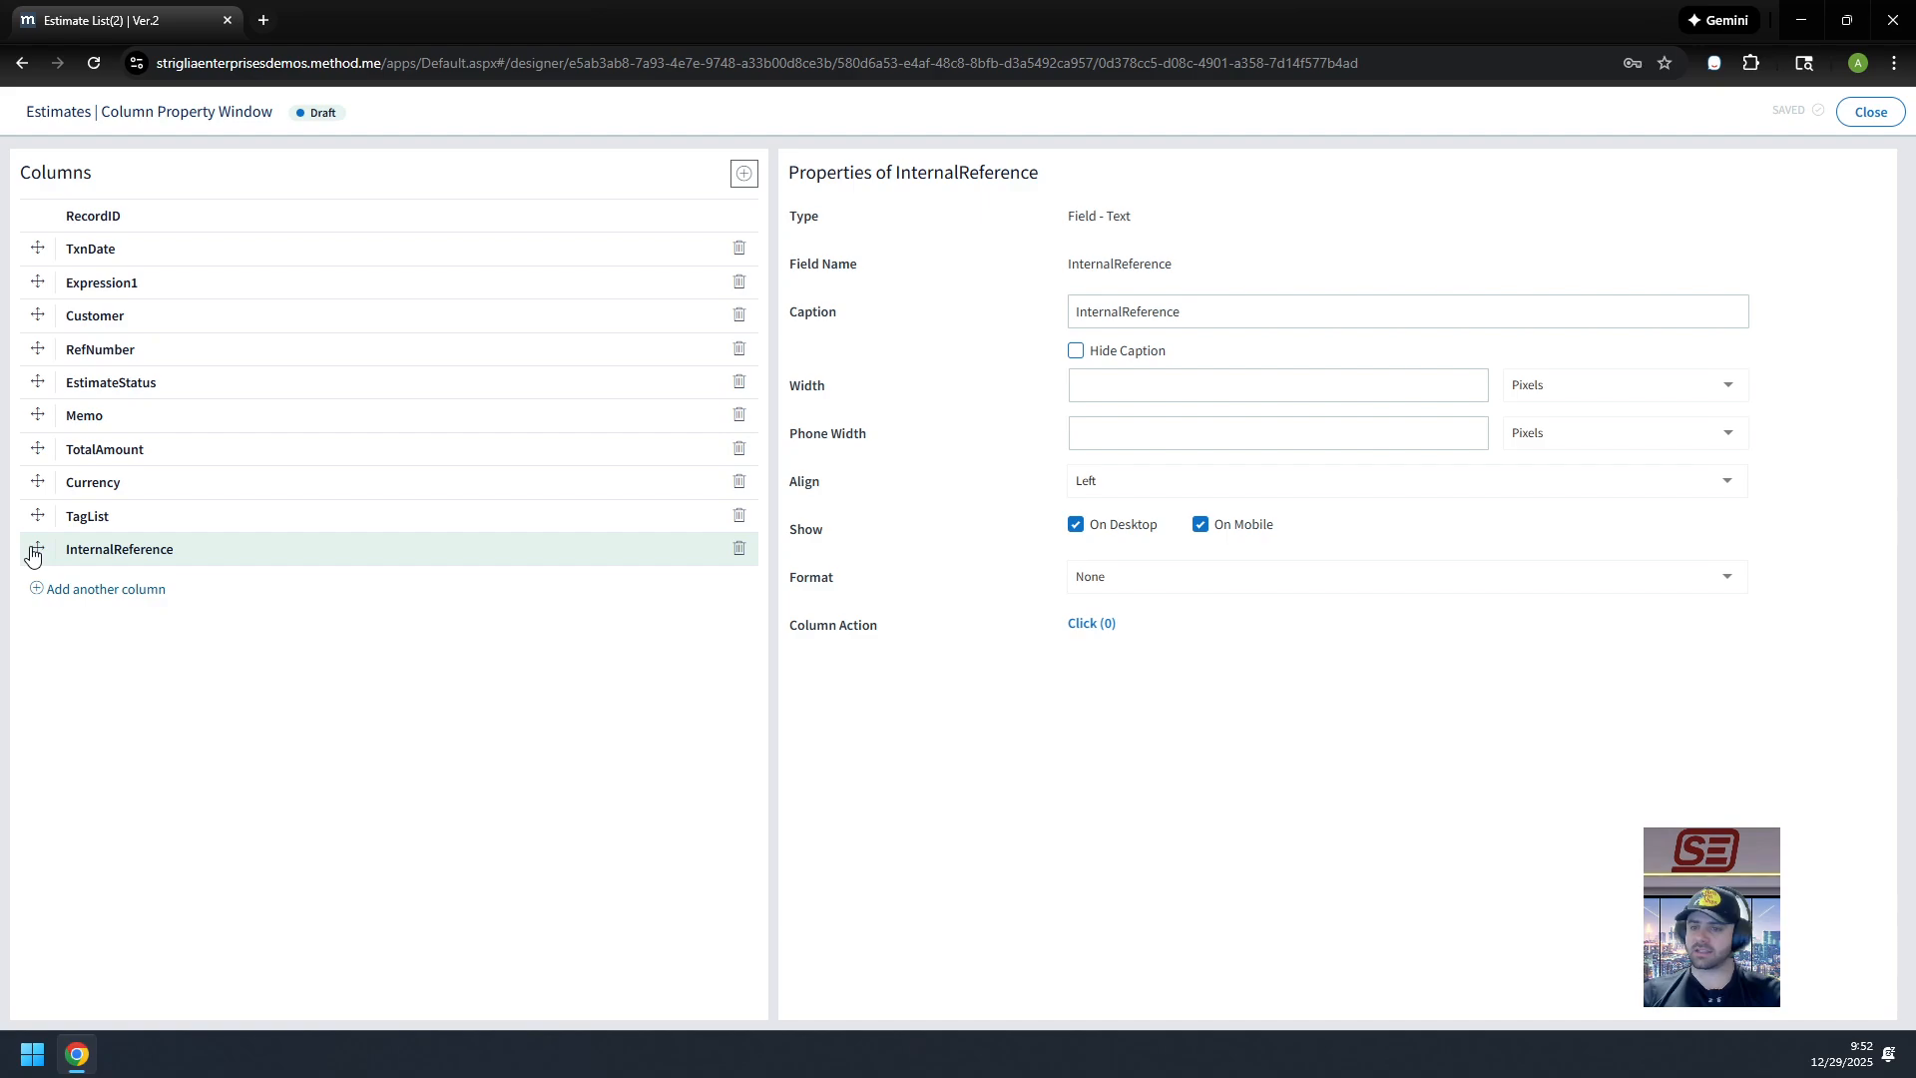
pyautogui.moveTo(35, 547); pyautogui.dragTo(40, 409)
pyautogui.click(1124, 311)
pyautogui.click(1878, 126)
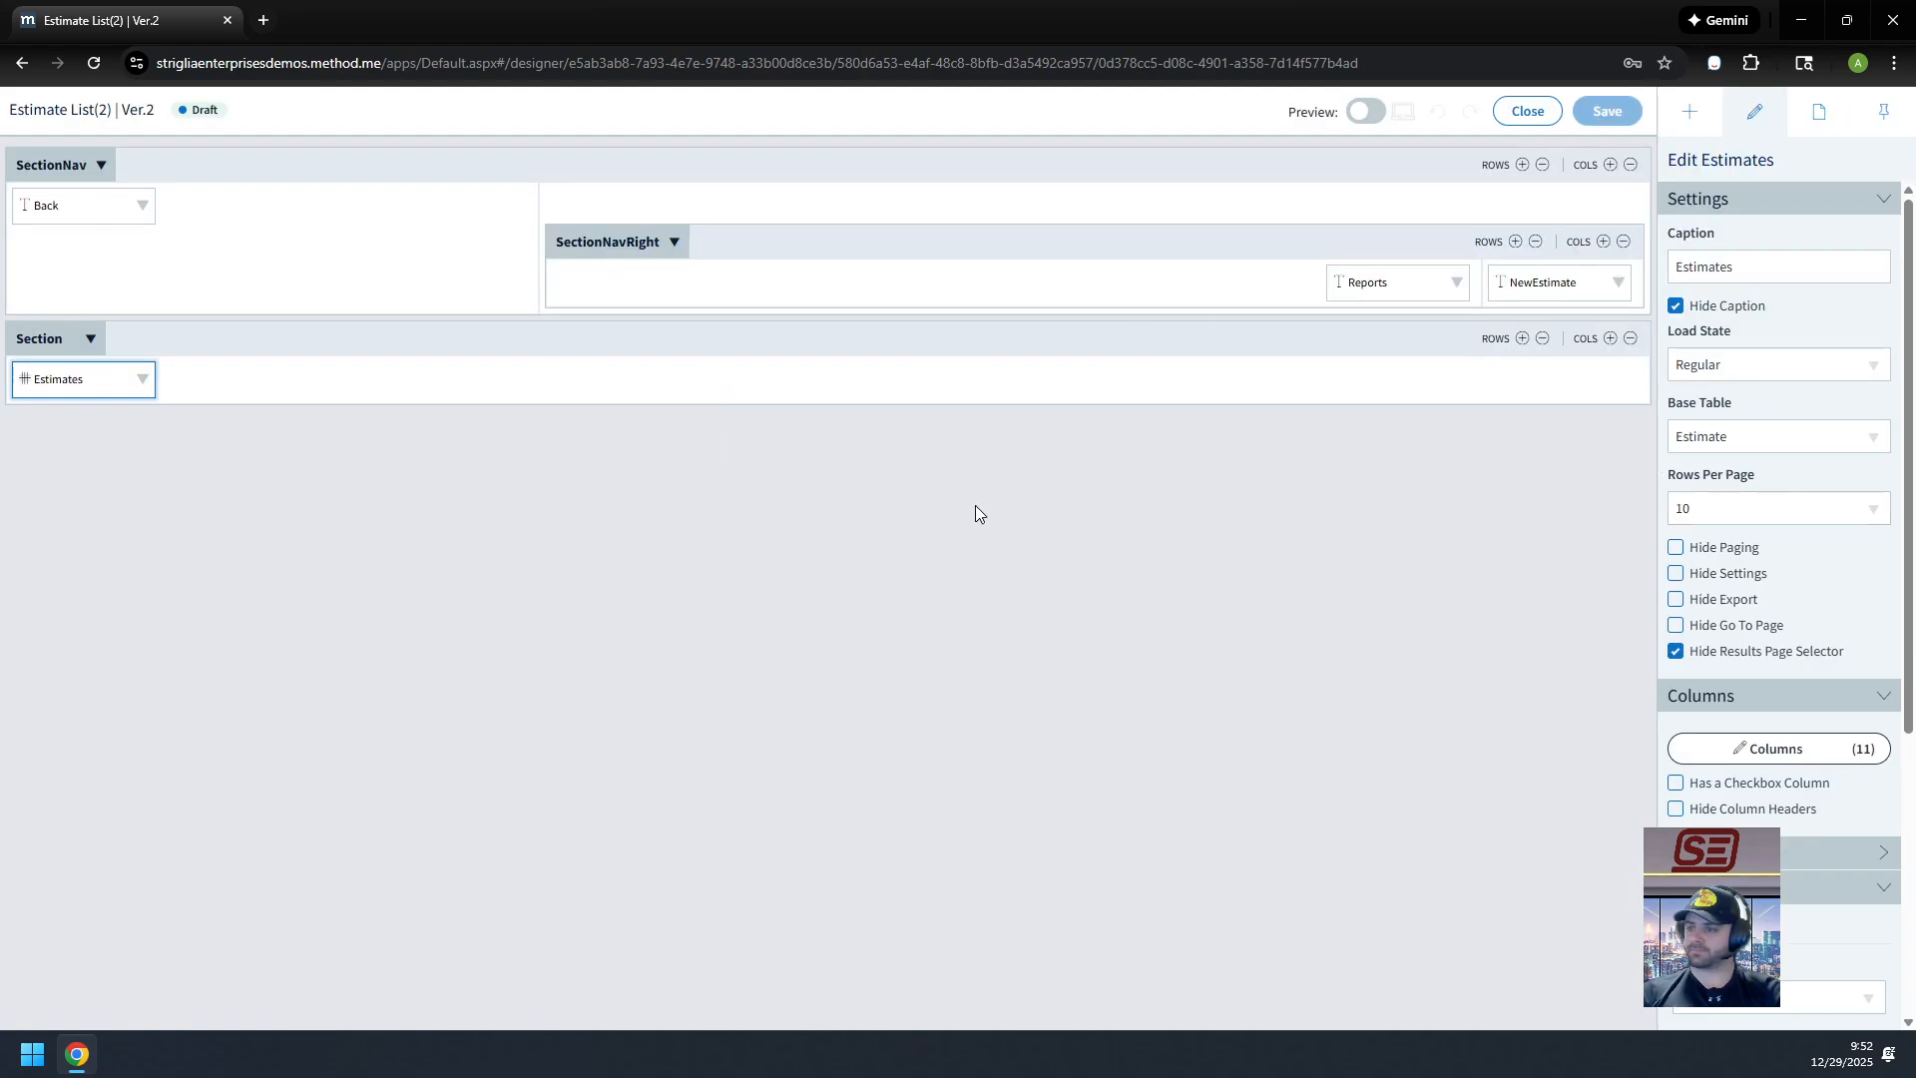
pyautogui.click(1786, 858)
pyautogui.click(1830, 907)
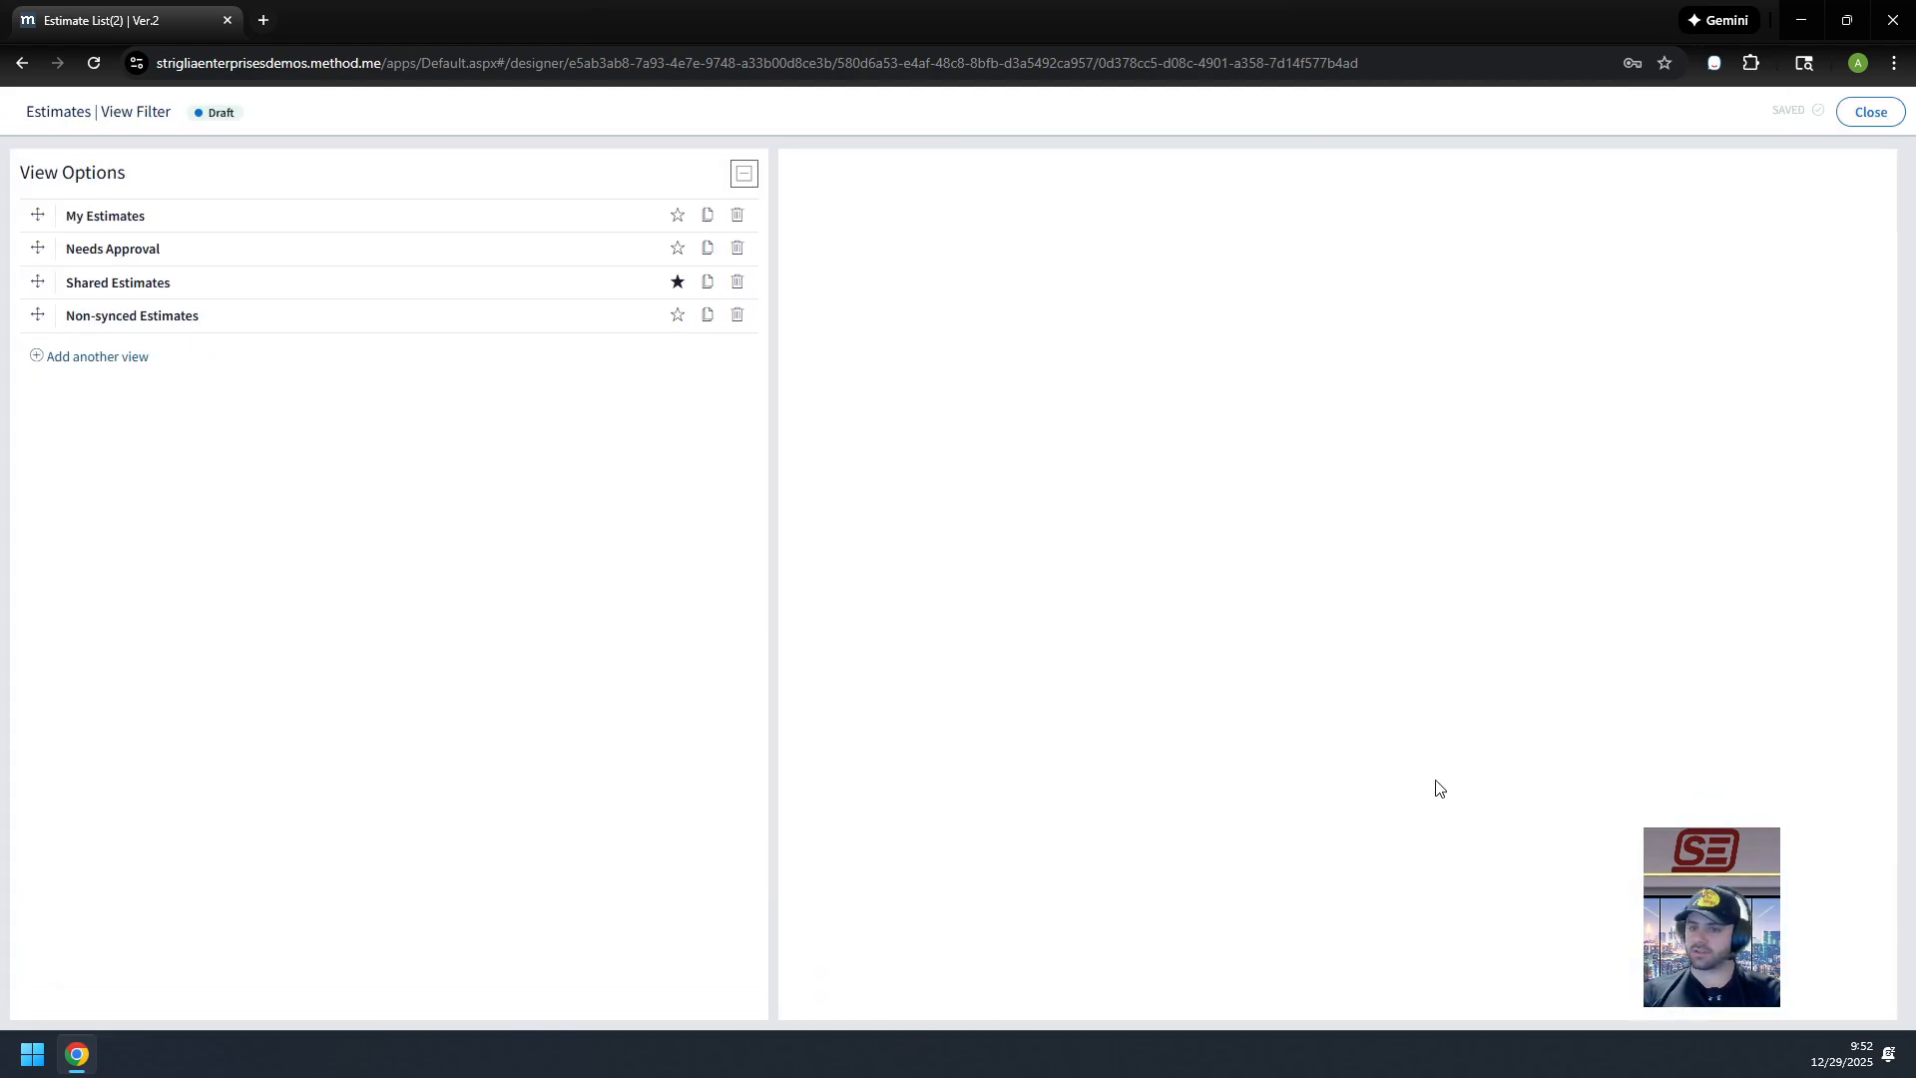
pyautogui.click(261, 282)
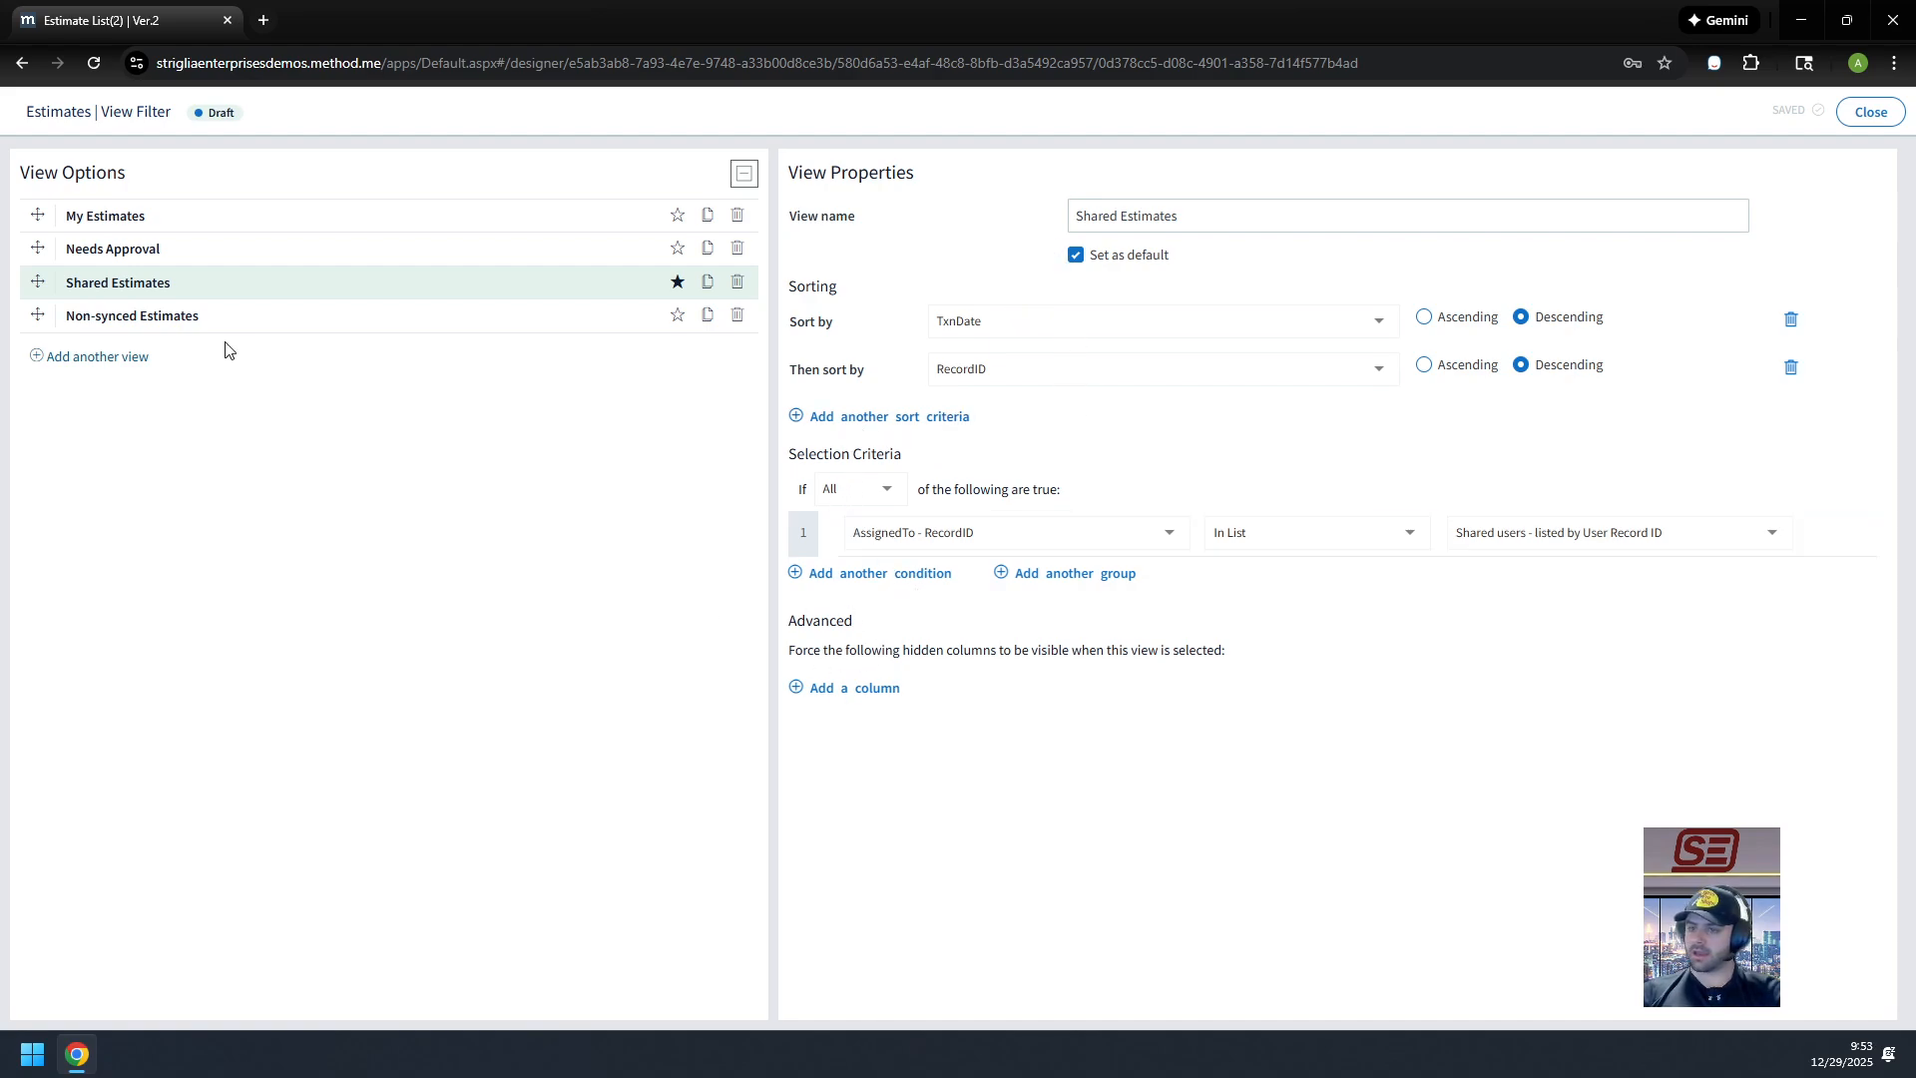
pyautogui.click(344, 247)
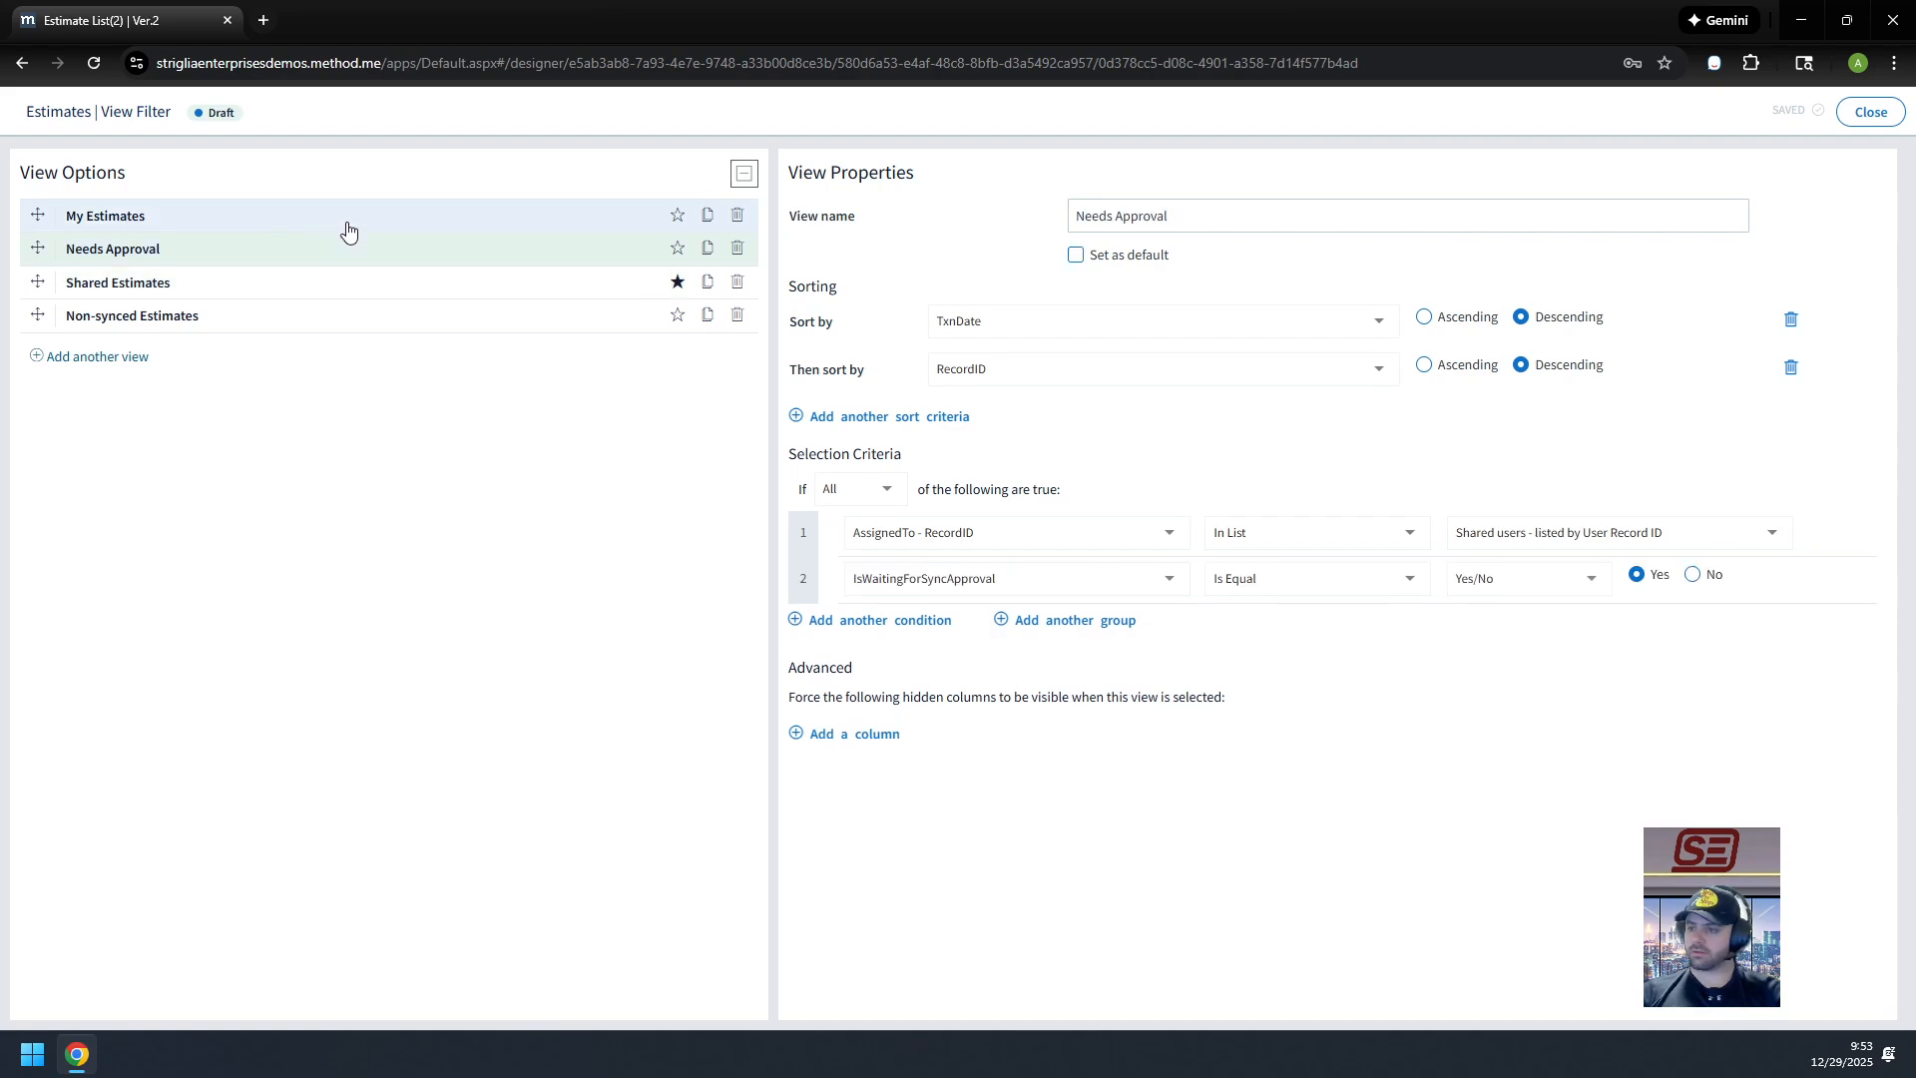
pyautogui.click(304, 321)
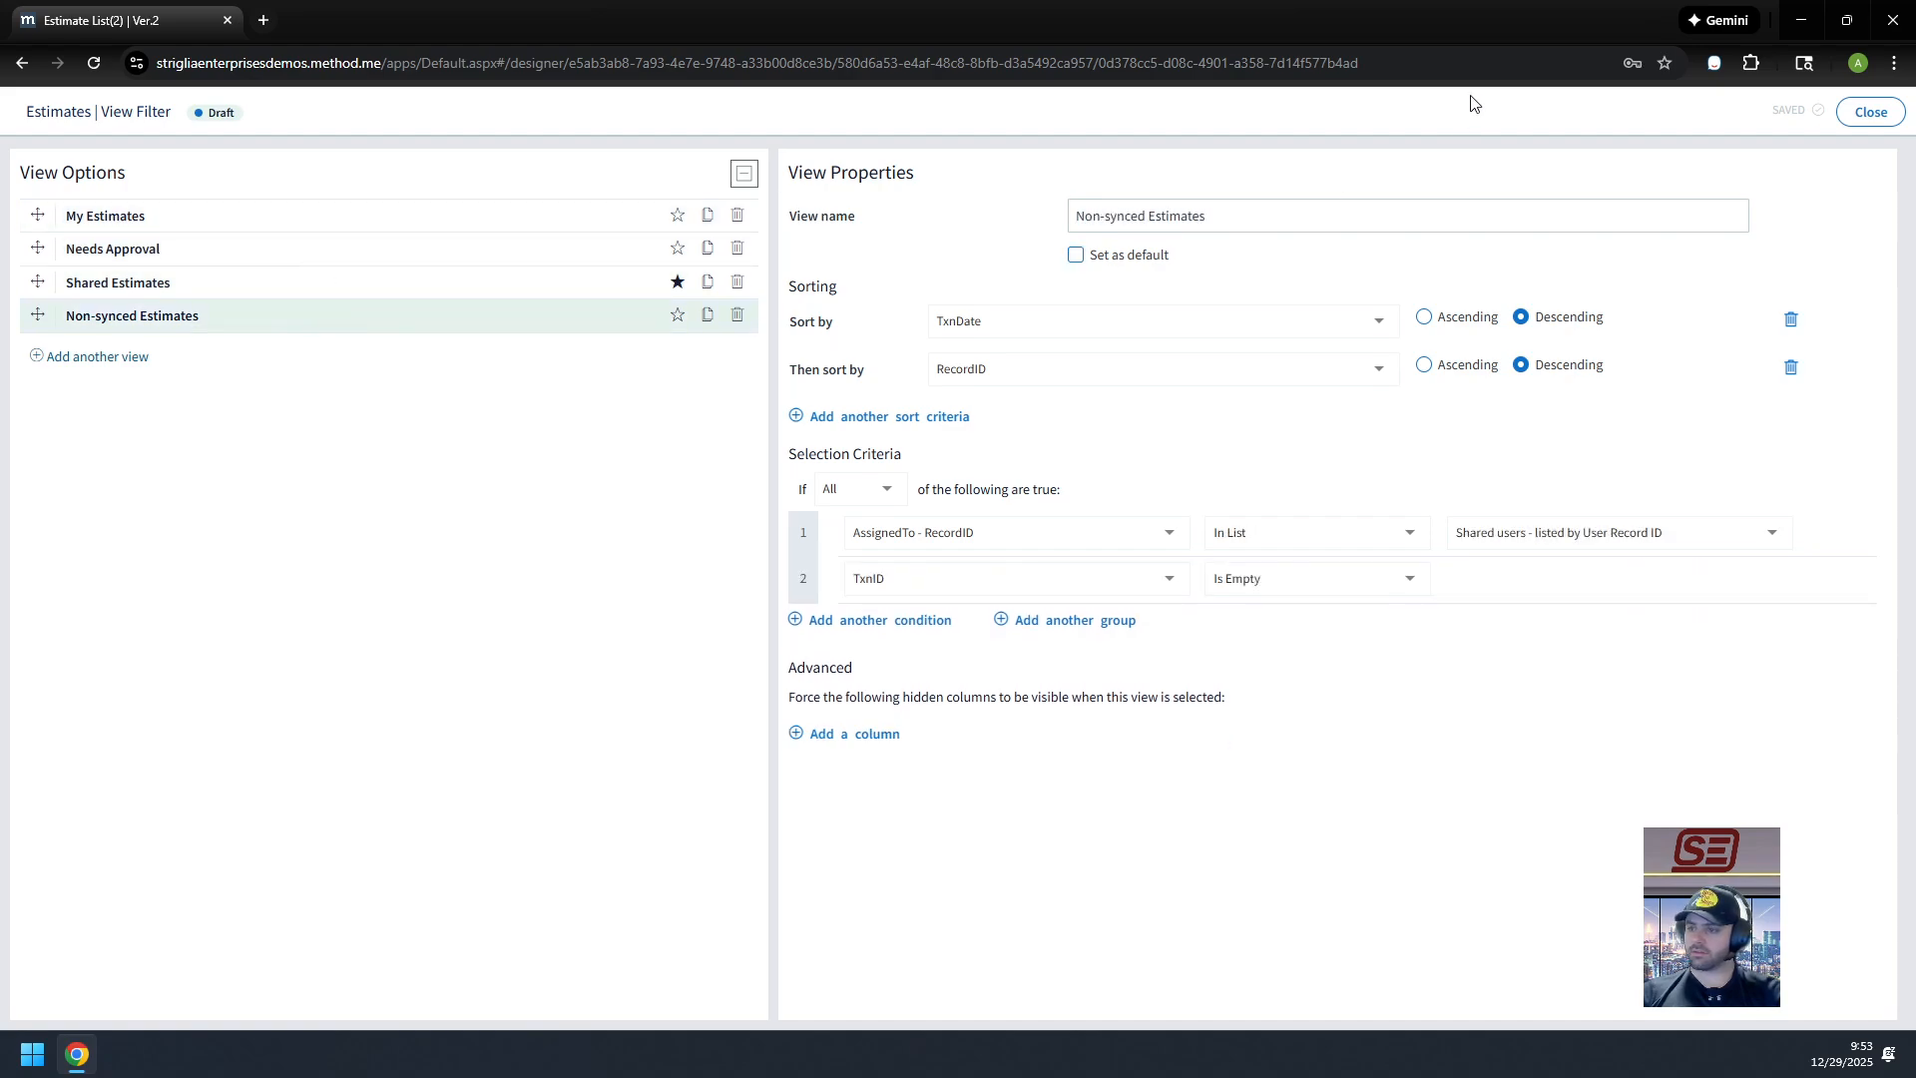
pyautogui.click(1869, 115)
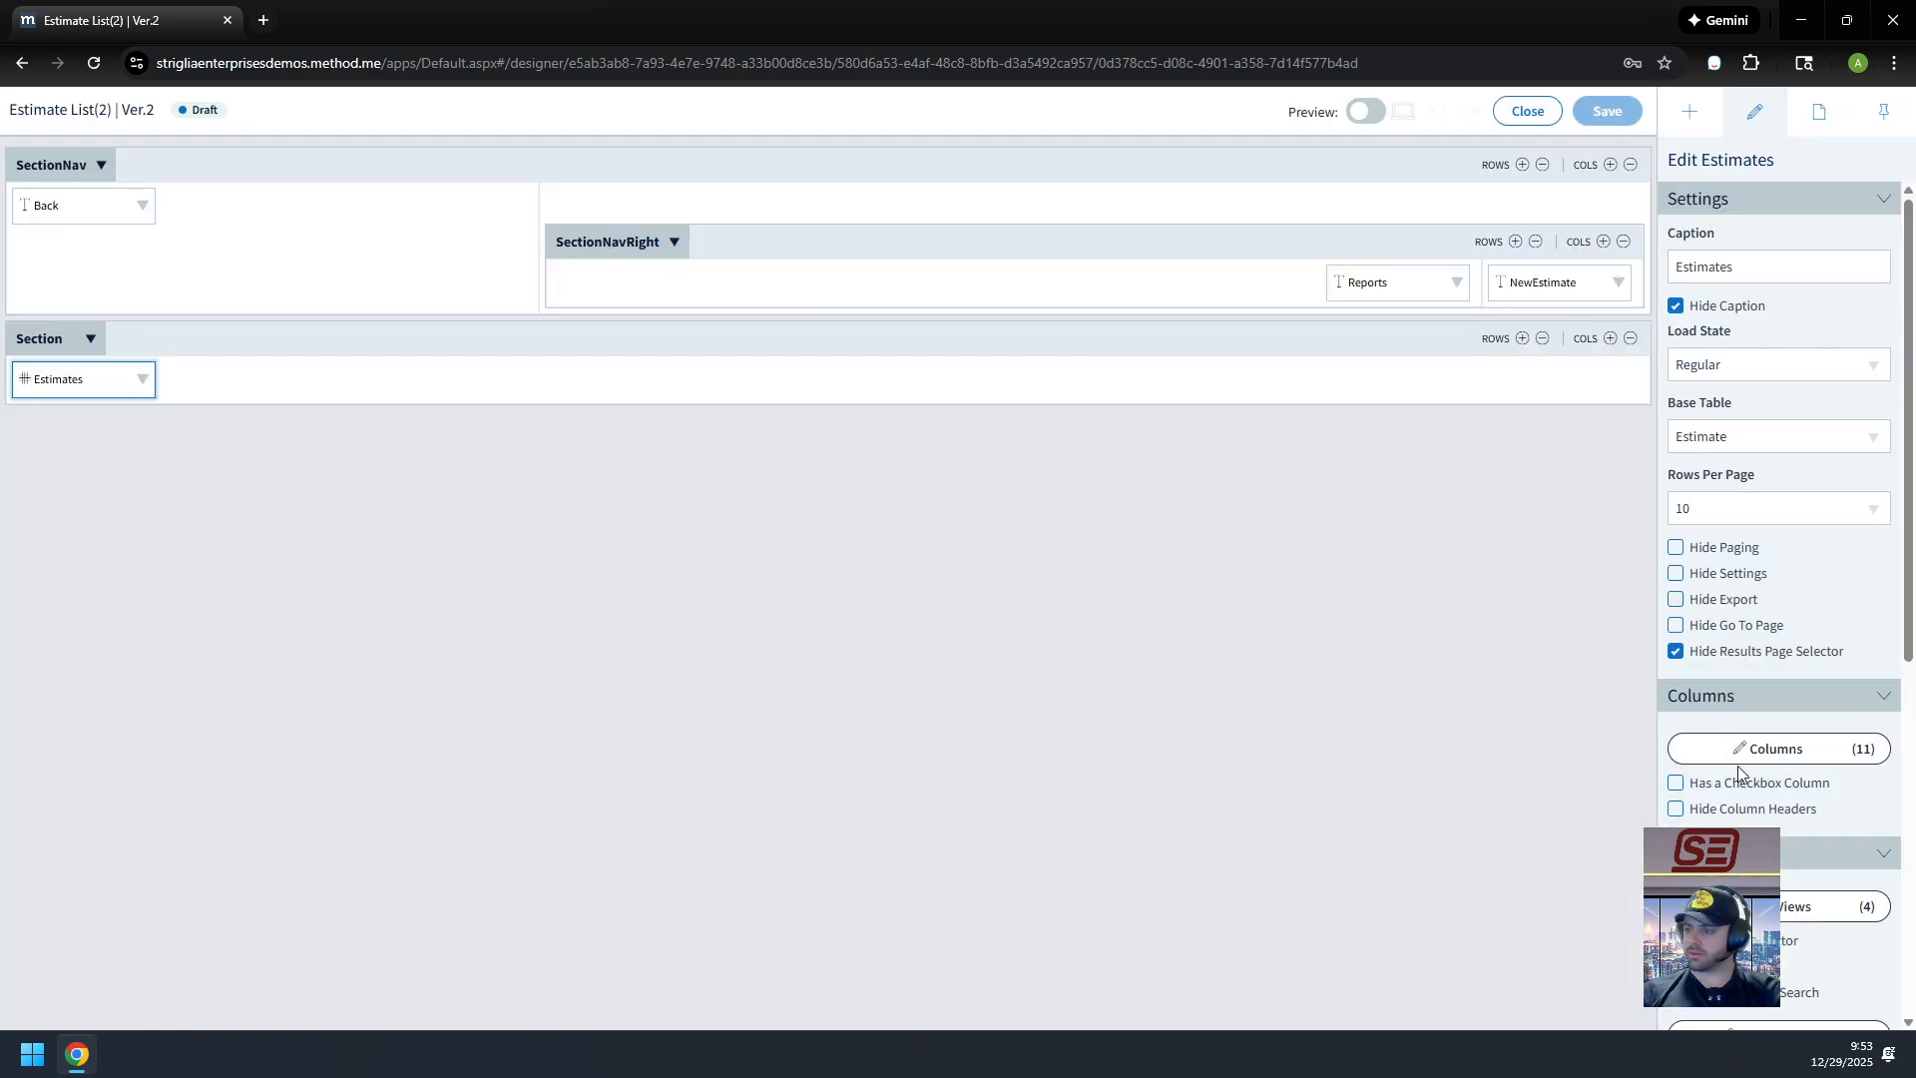
# Step: Confirm the InternalReference column is set to show On Desktop and On Mobile
pyautogui.click(1746, 751)
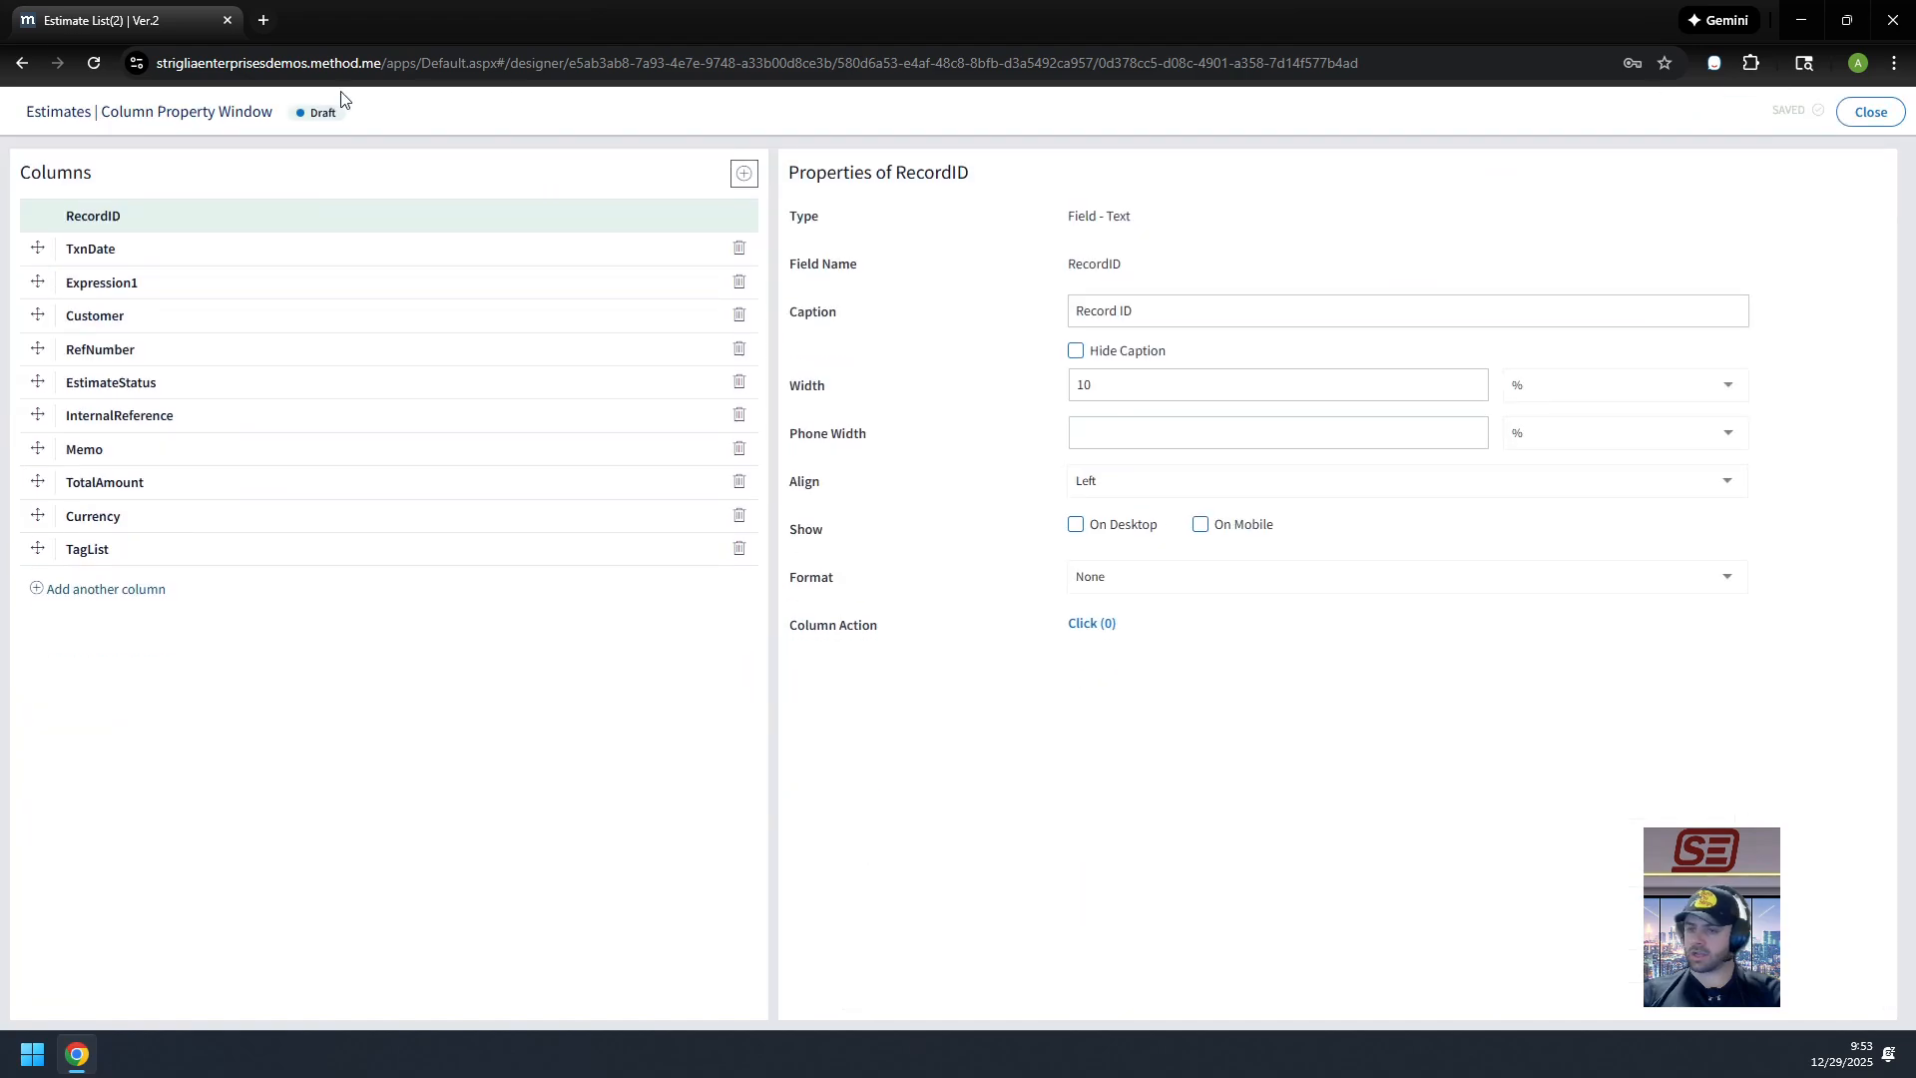
pyautogui.click(209, 422)
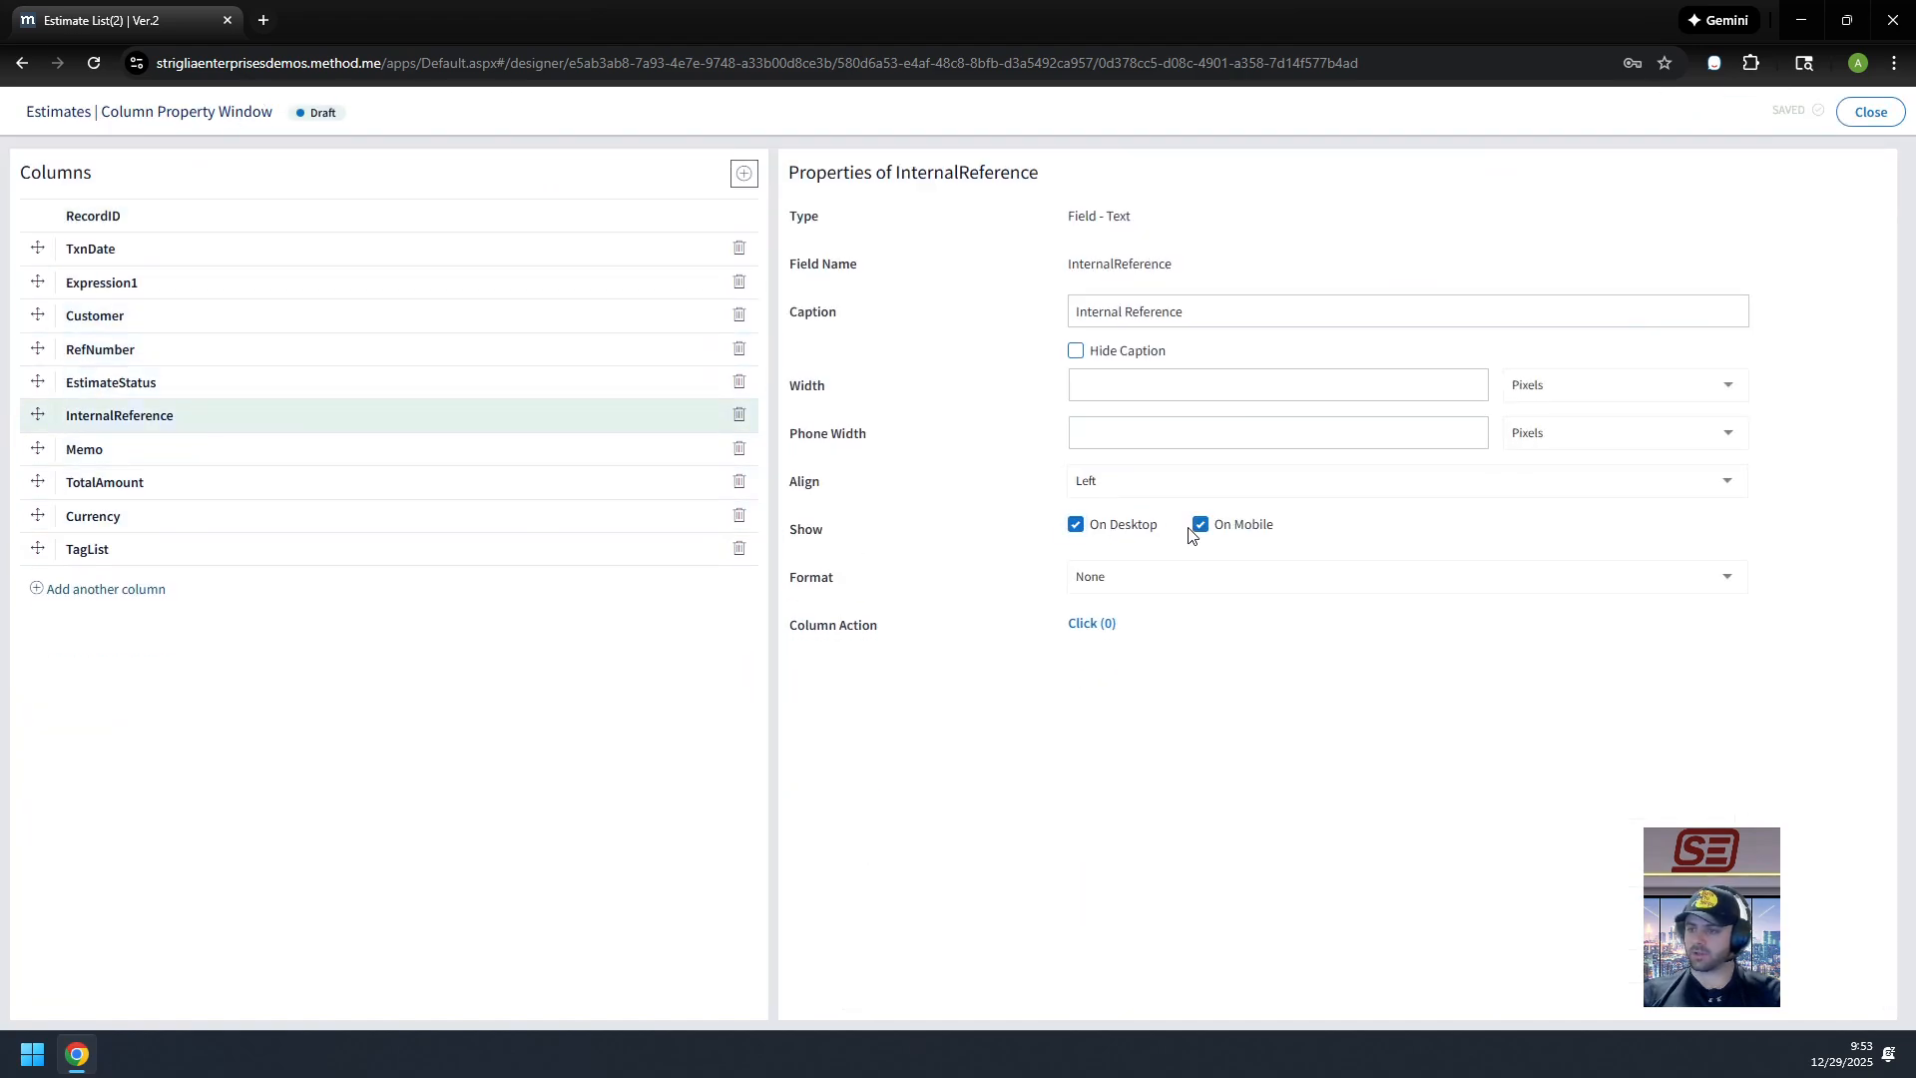
pyautogui.click(1870, 114)
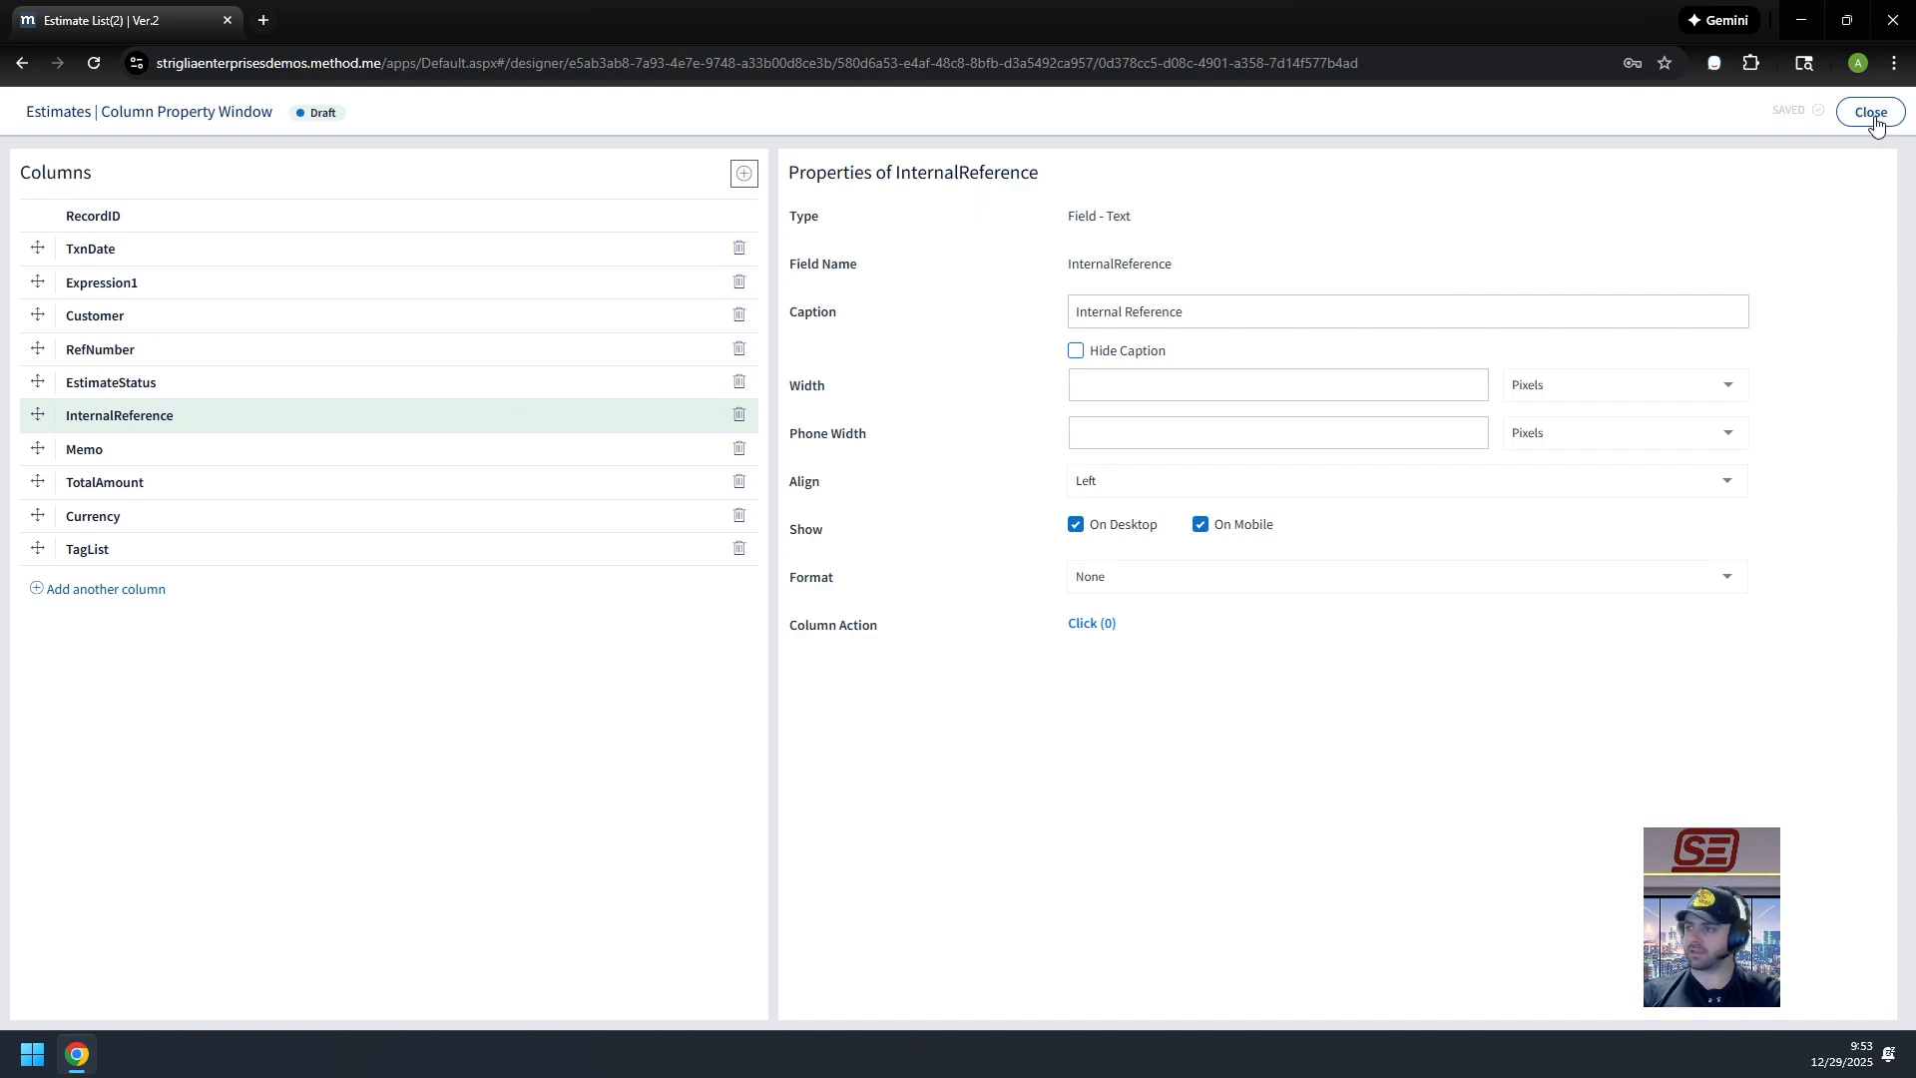
# Step: Exit the screen designer back to the Estimates list
pyautogui.scroll(-6, 1796, 878)
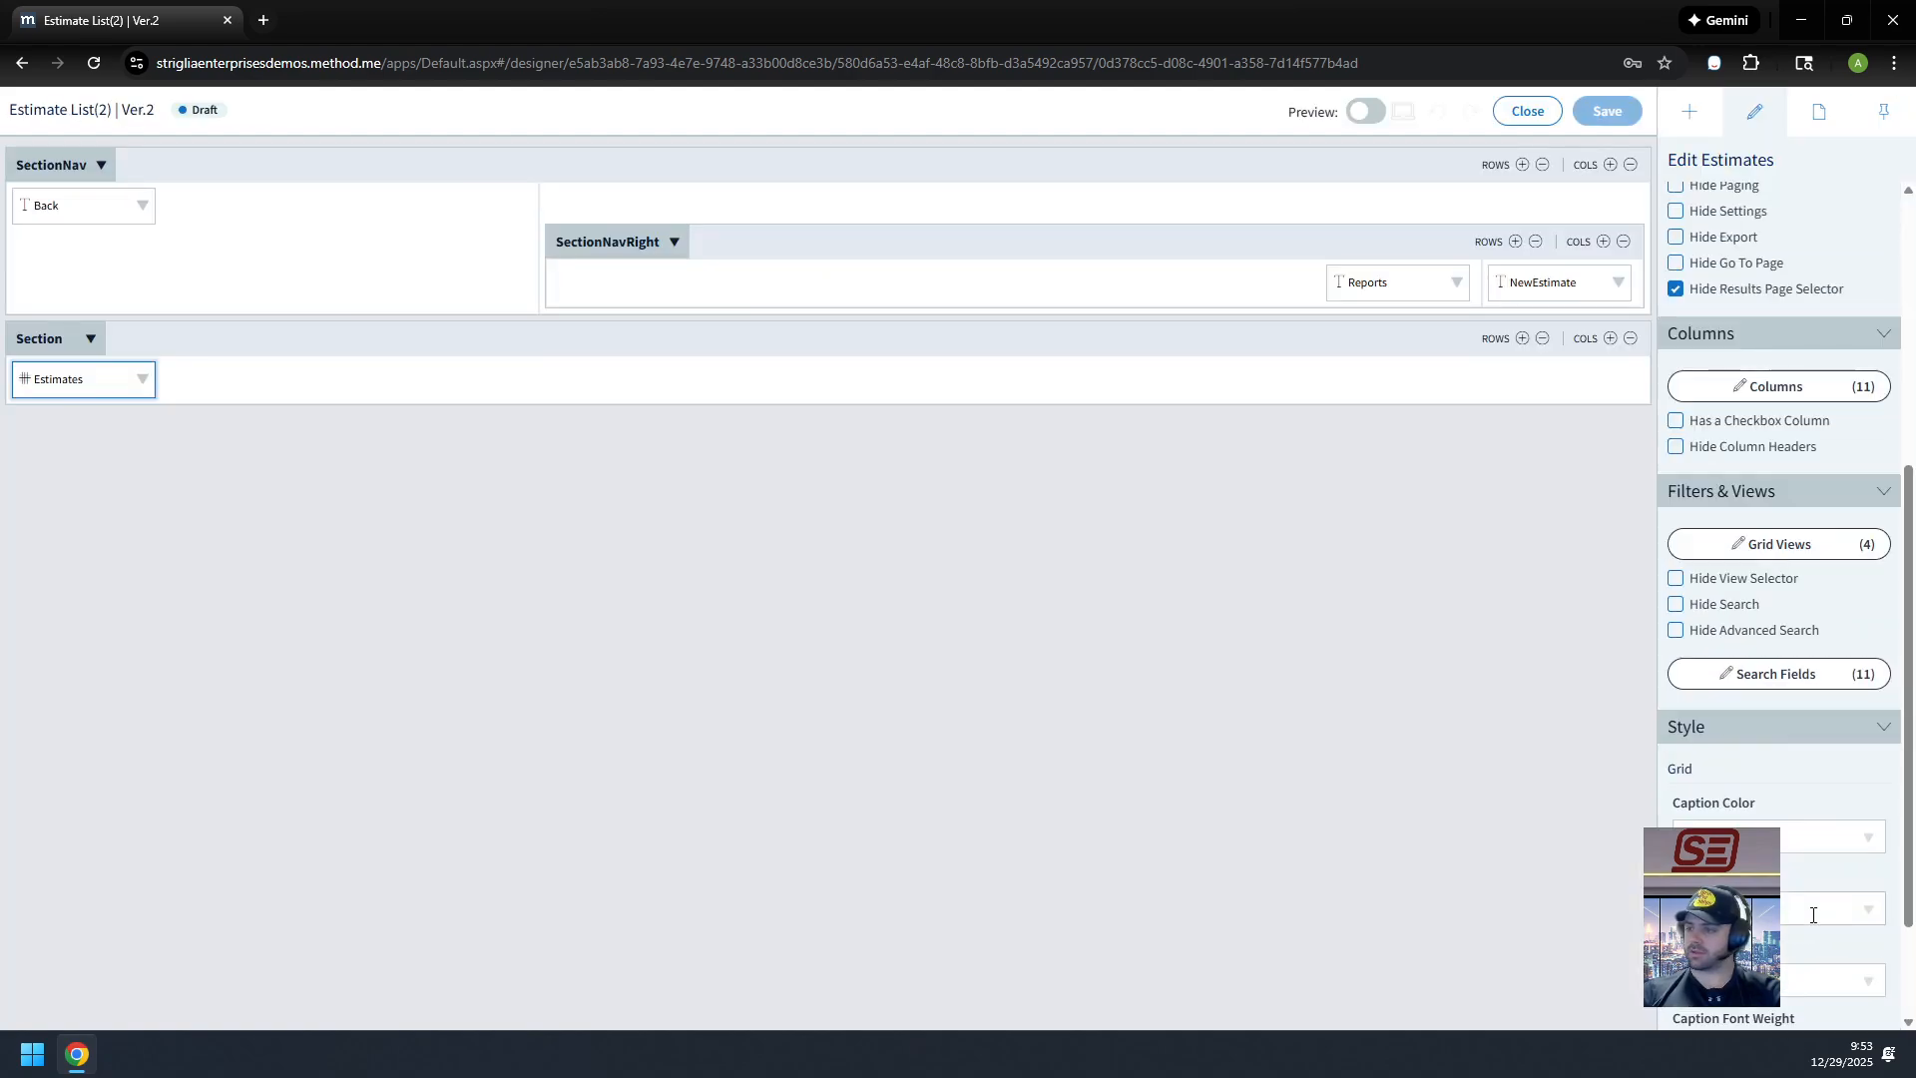
pyautogui.scroll(6, 1815, 923)
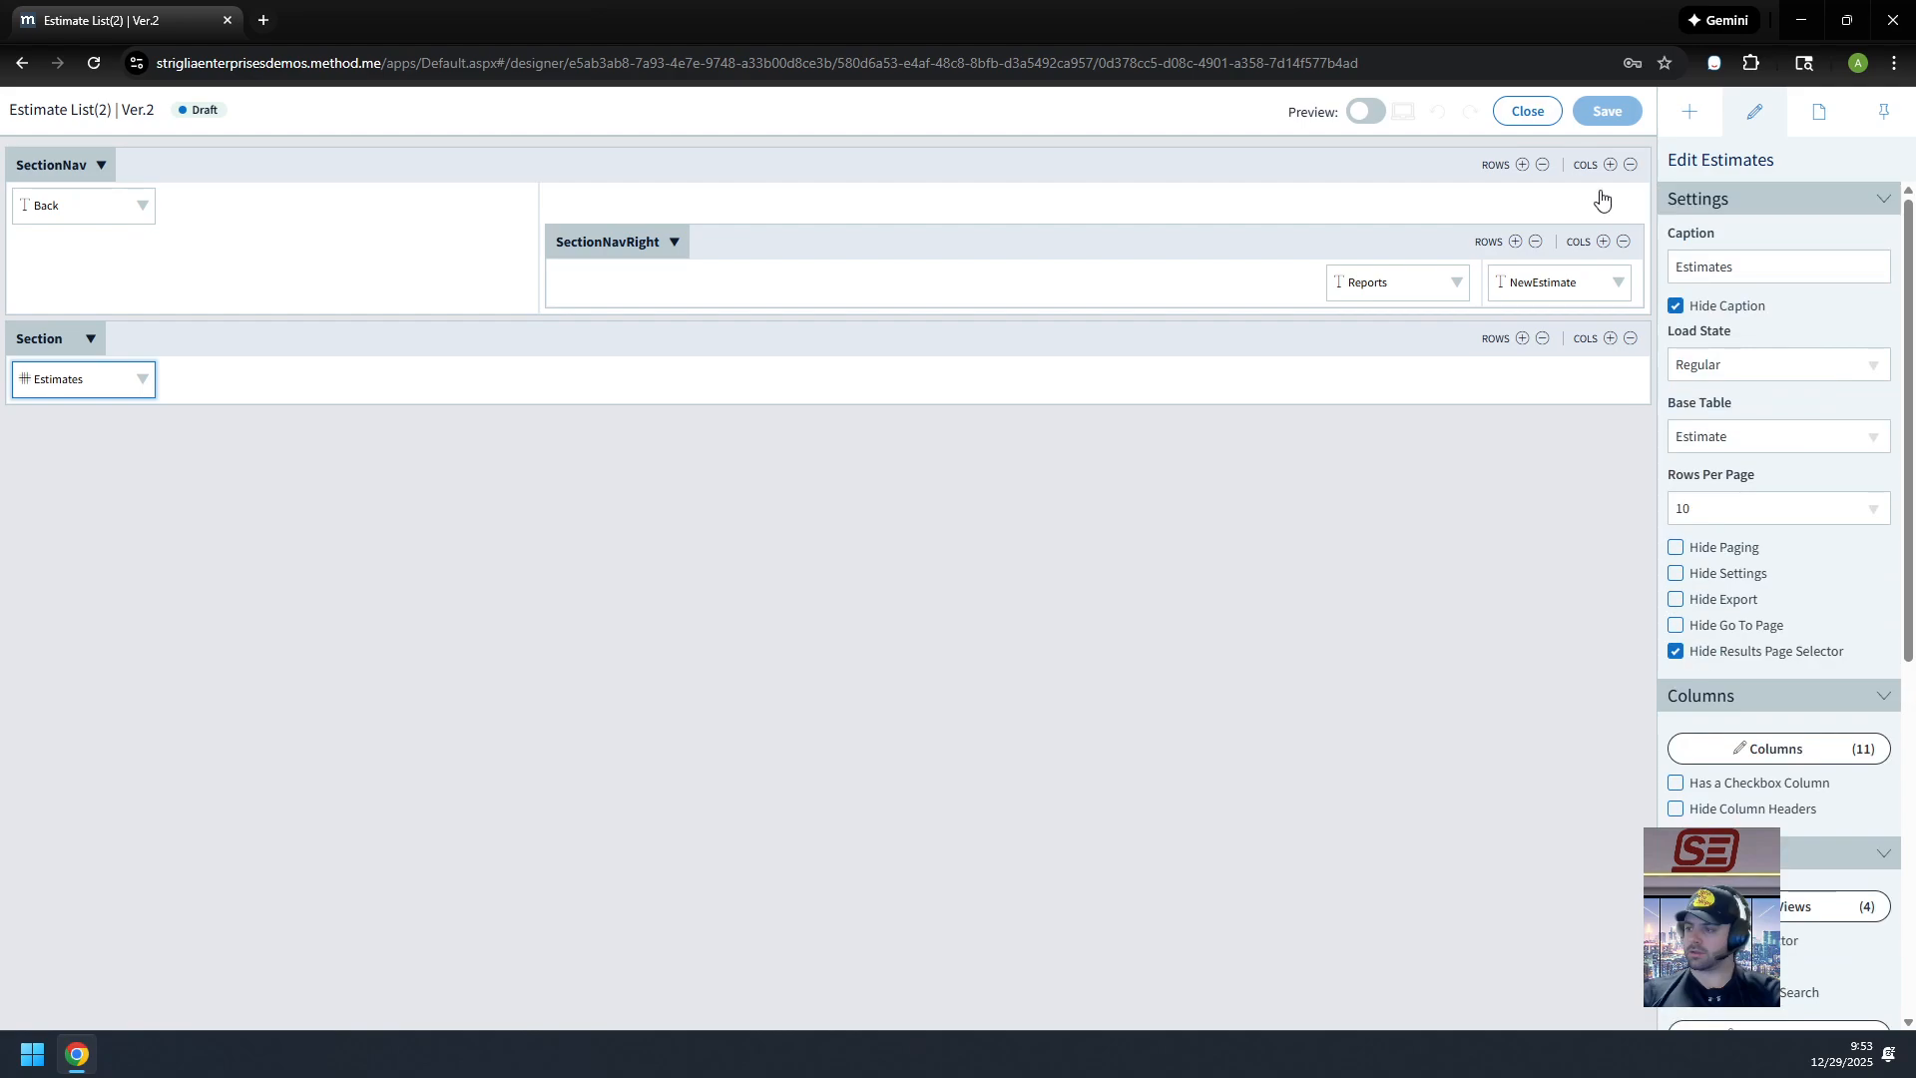
pyautogui.click(1528, 112)
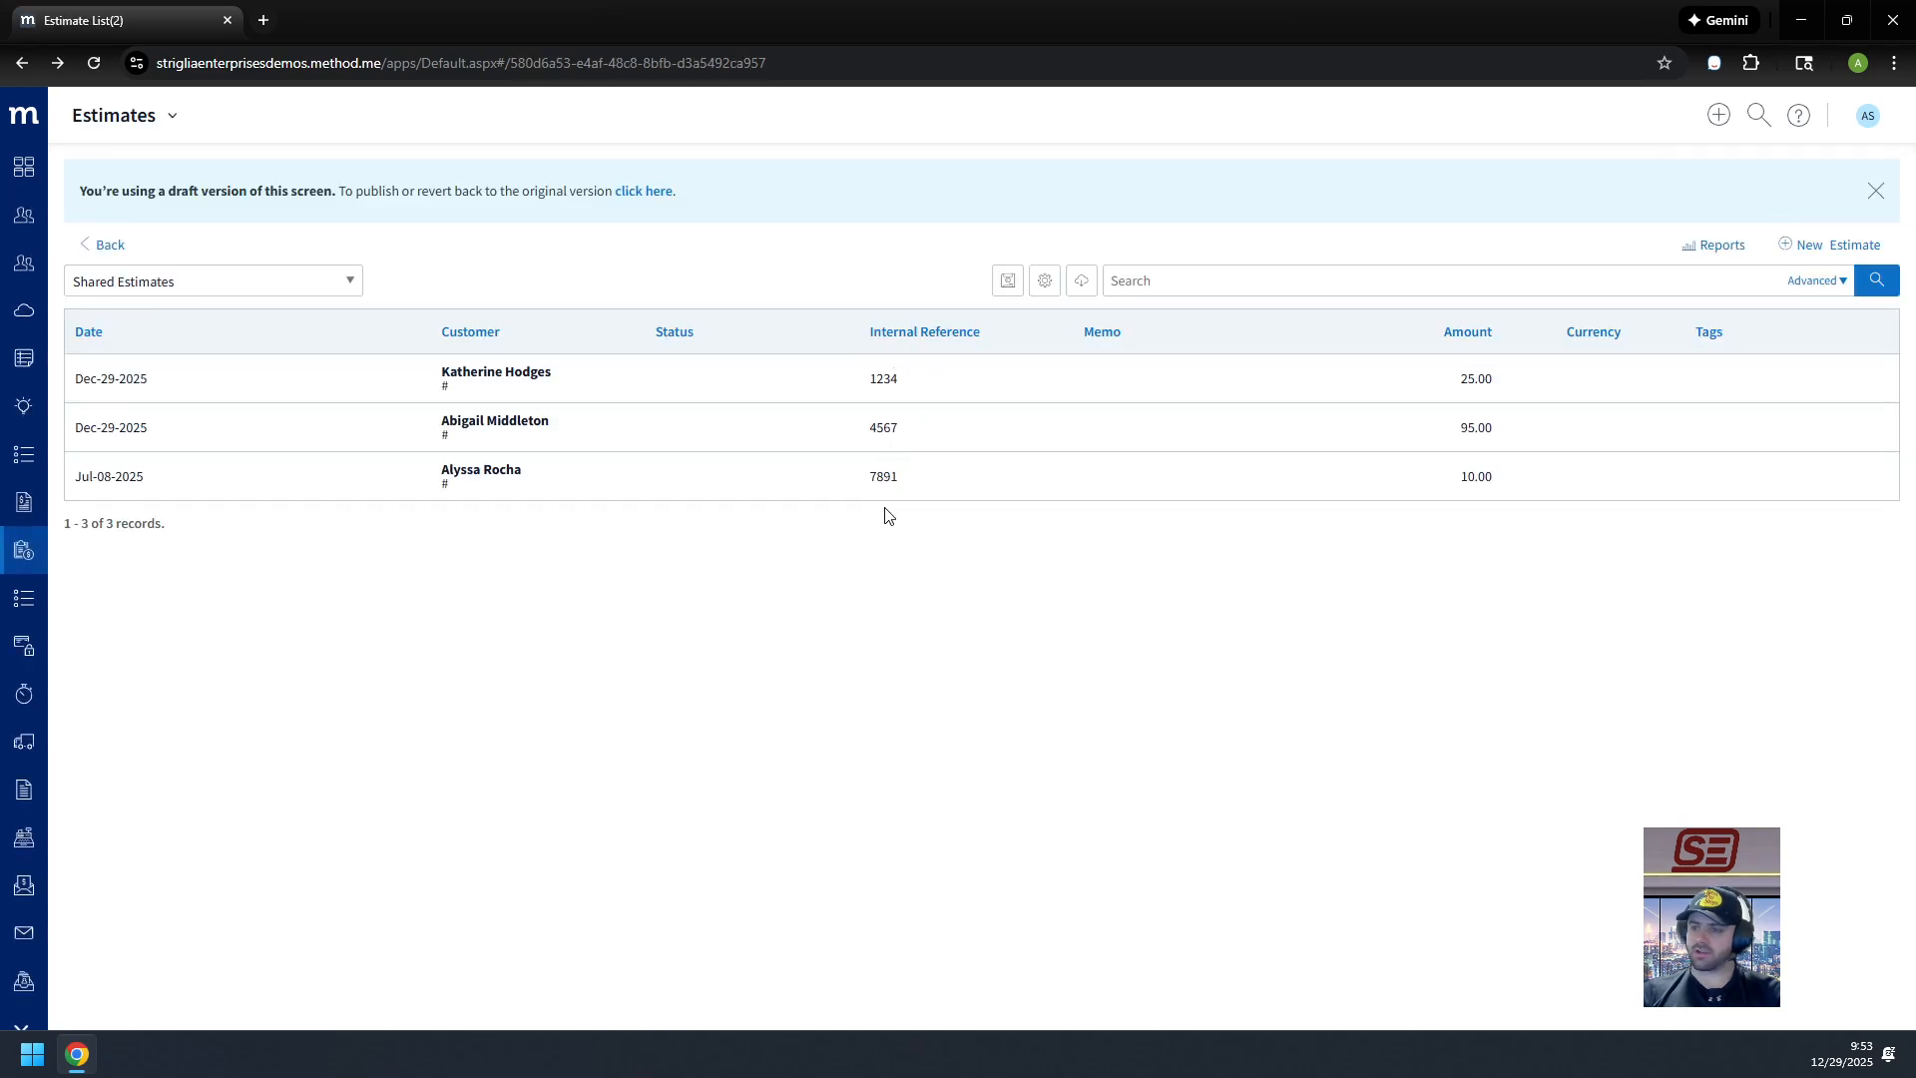
# Step: Search the Estimates list for internal reference 7891
pyautogui.click(1156, 288)
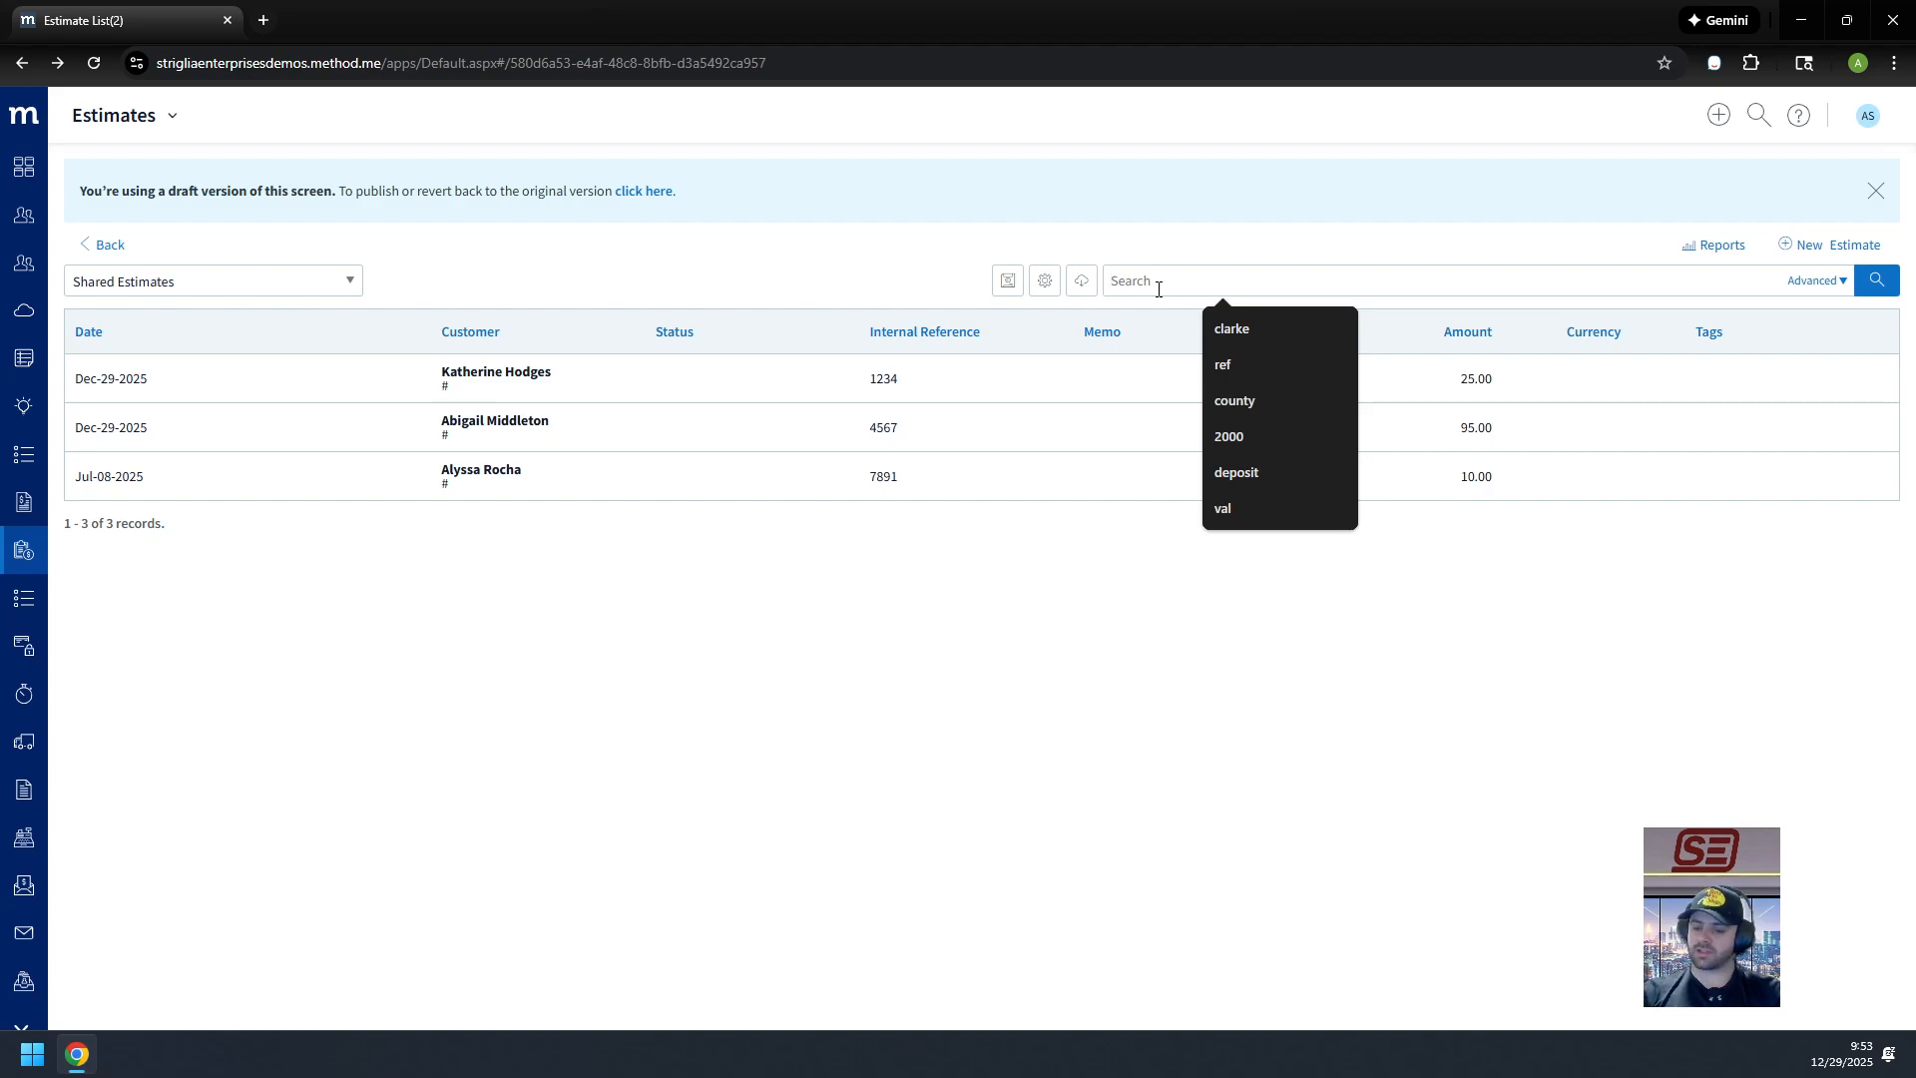
pyautogui.write('7891')
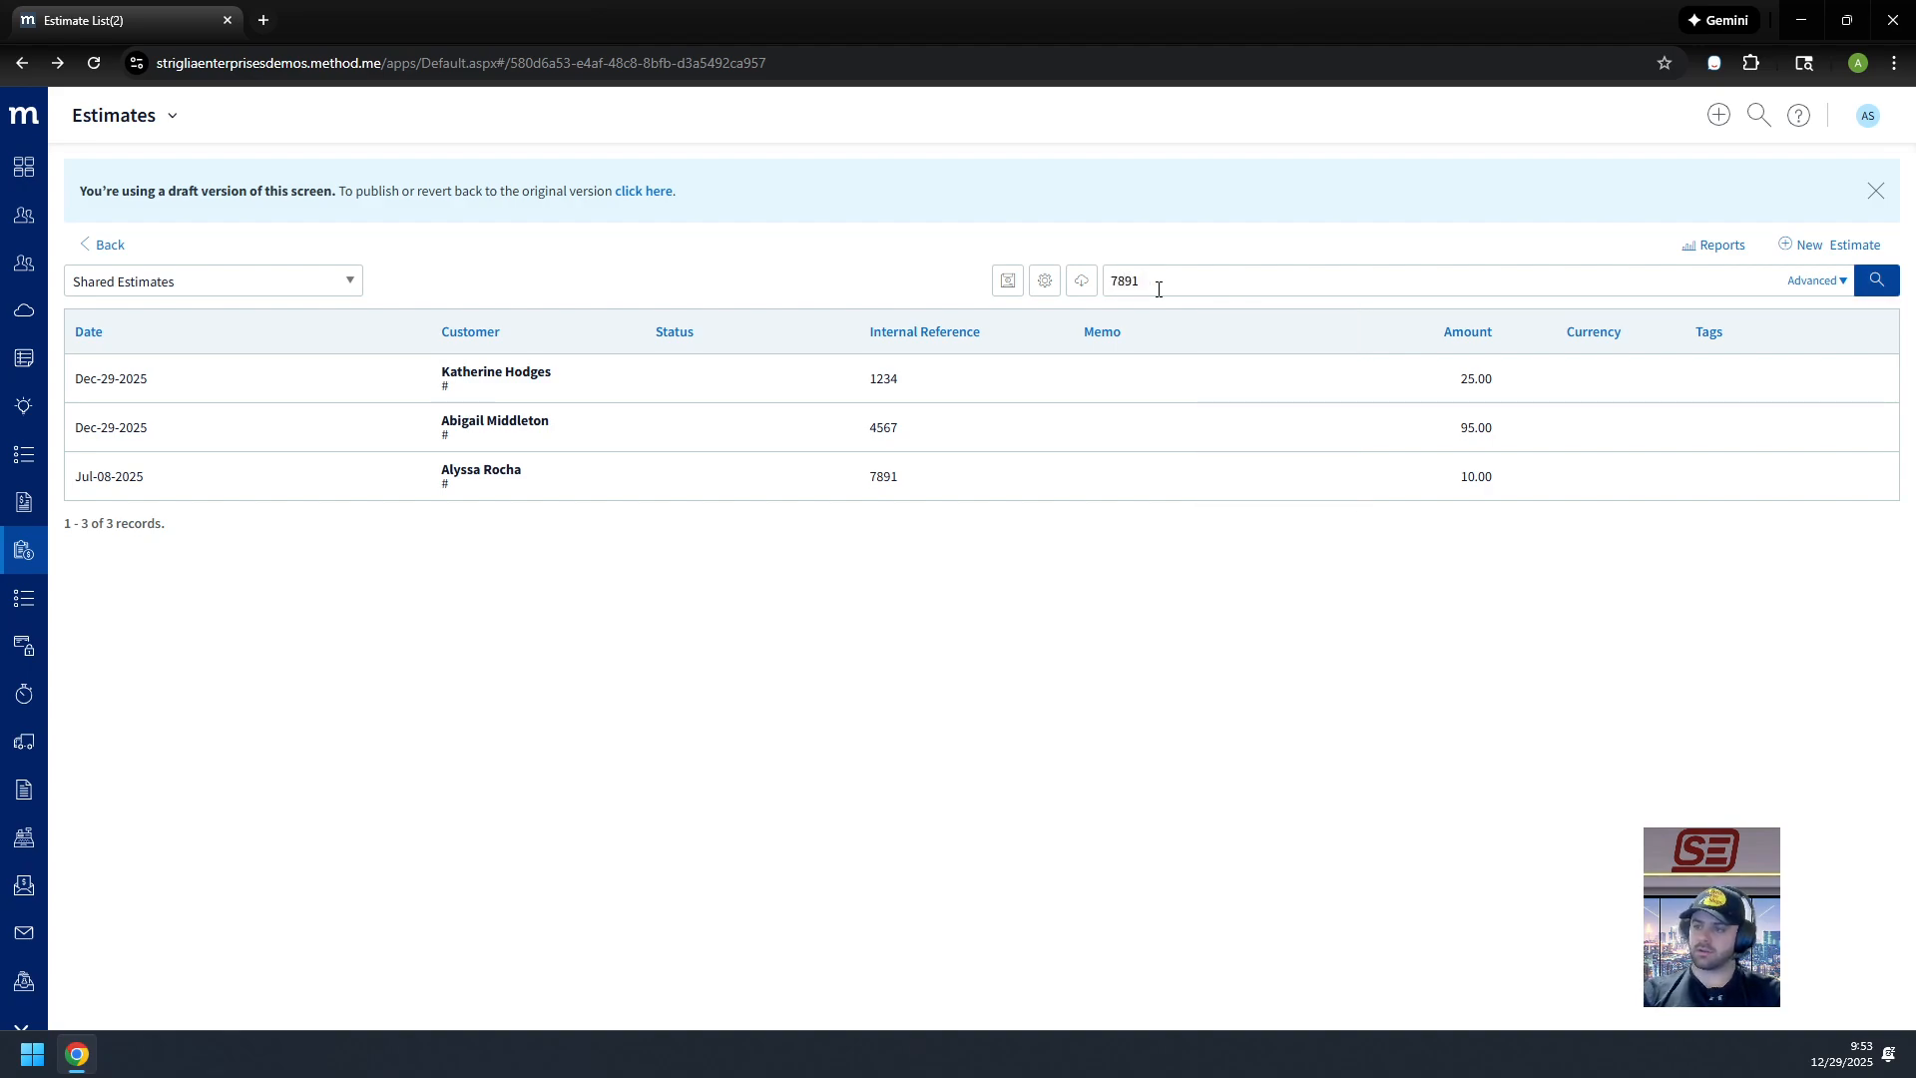
pyautogui.click(1877, 282)
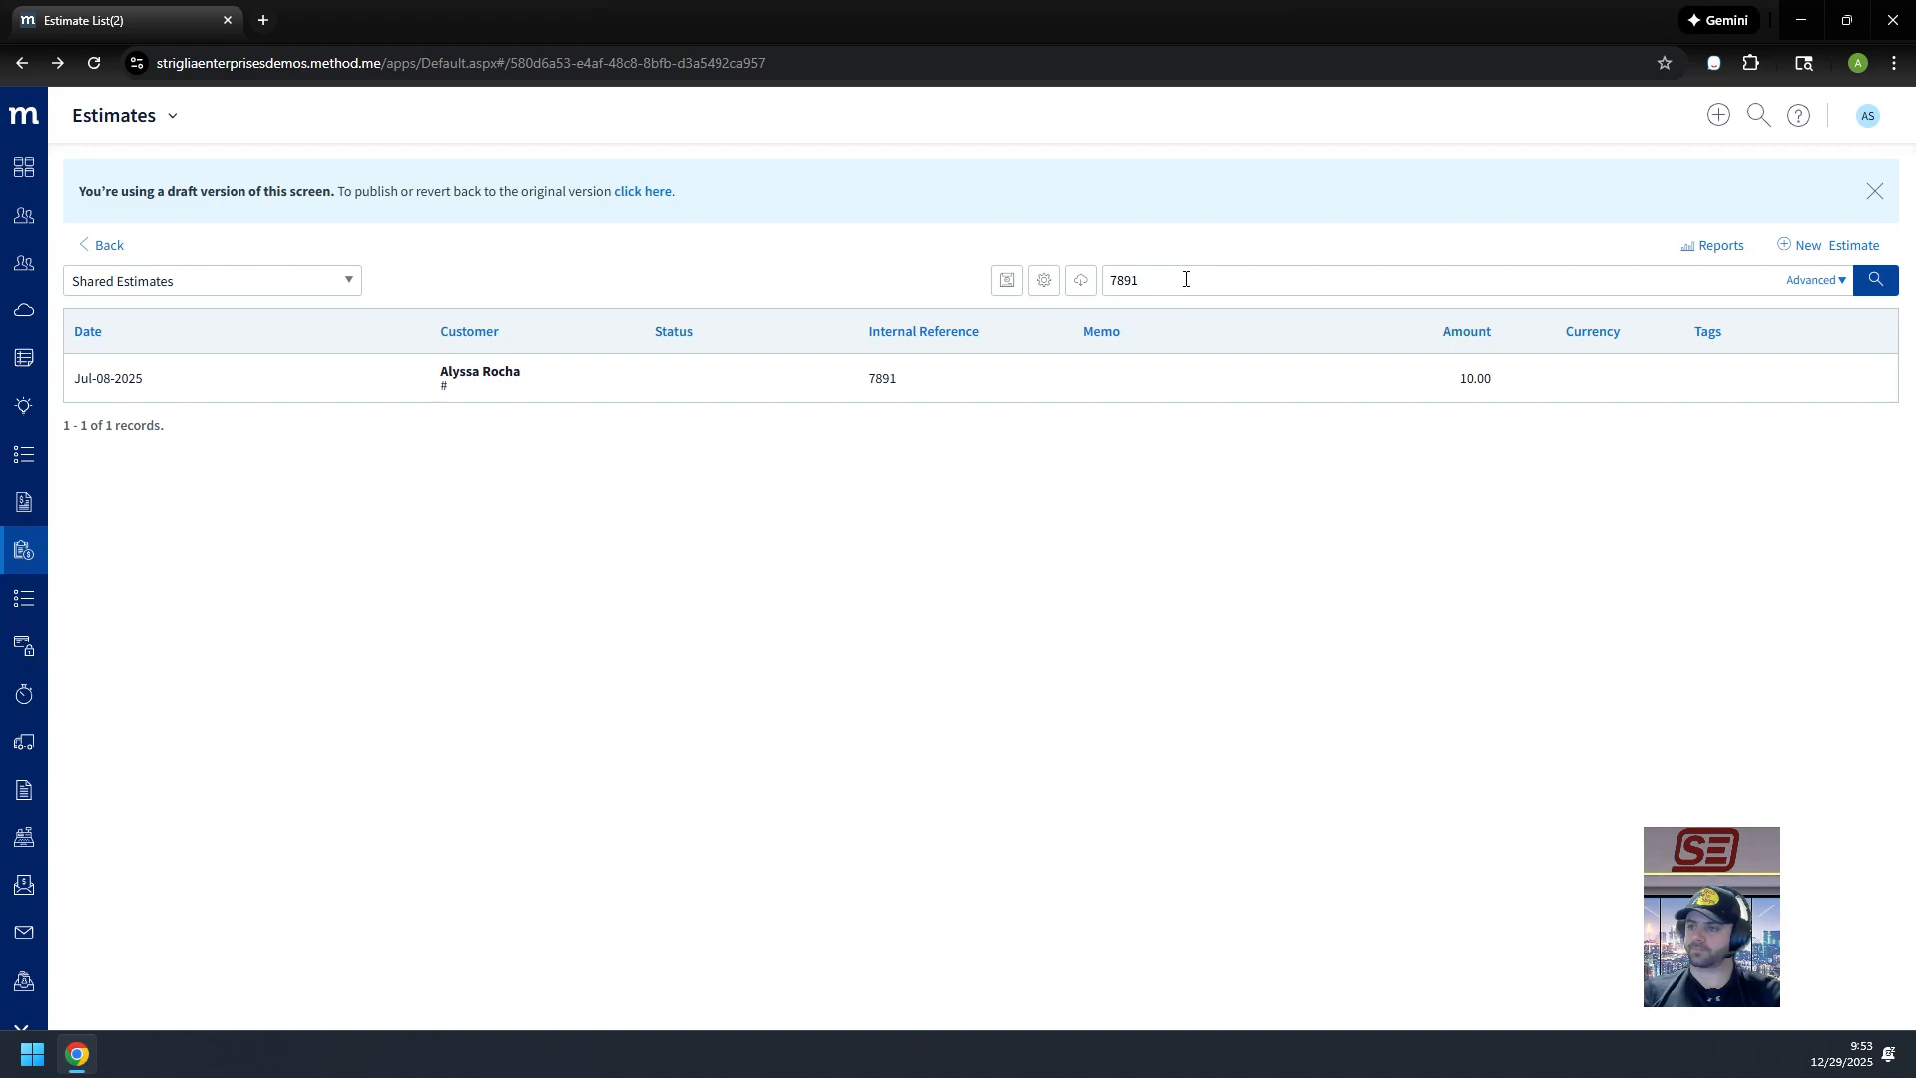
# Step: Clear the search and open the draft version's publish page from the banner
pyautogui.press('BackSpace')
pyautogui.press('BackSpace')
pyautogui.press('BackSpace')
pyautogui.press('BackSpace')
pyautogui.press('Return')
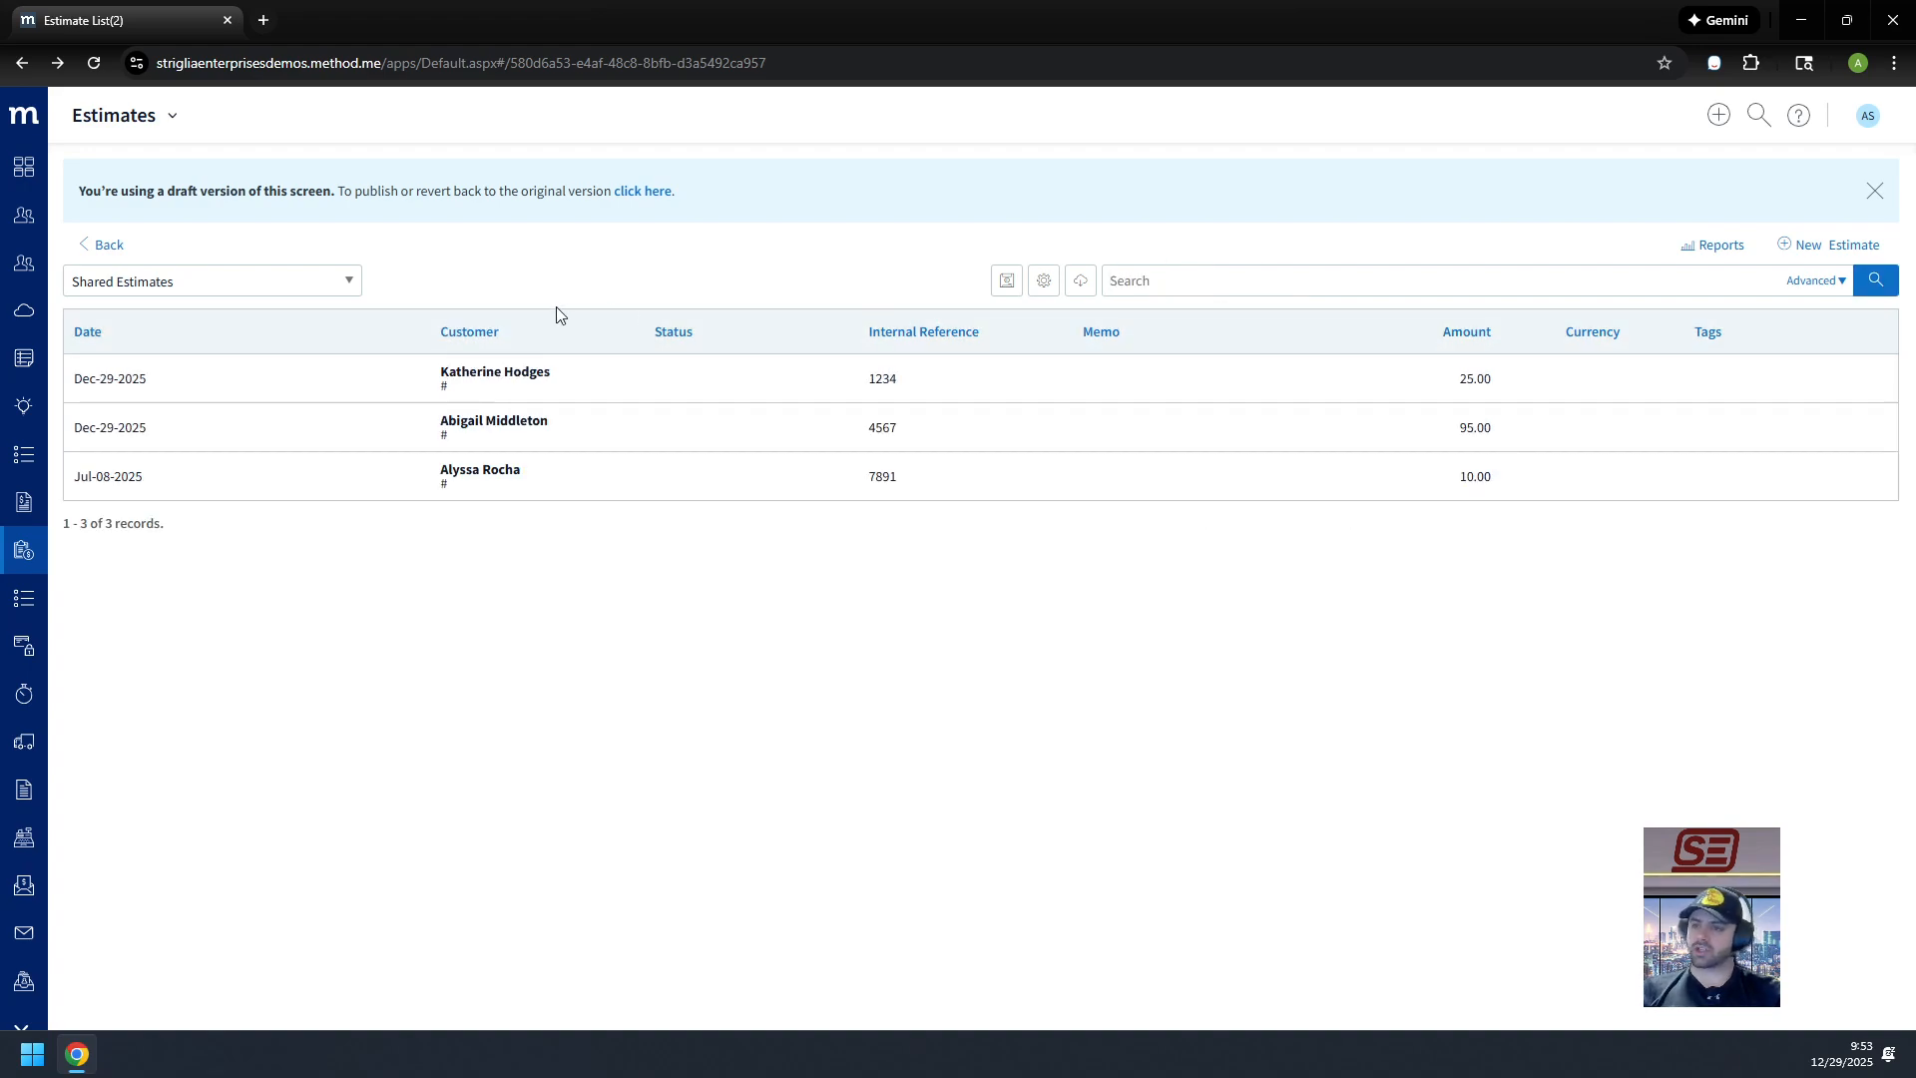
pyautogui.click(664, 192)
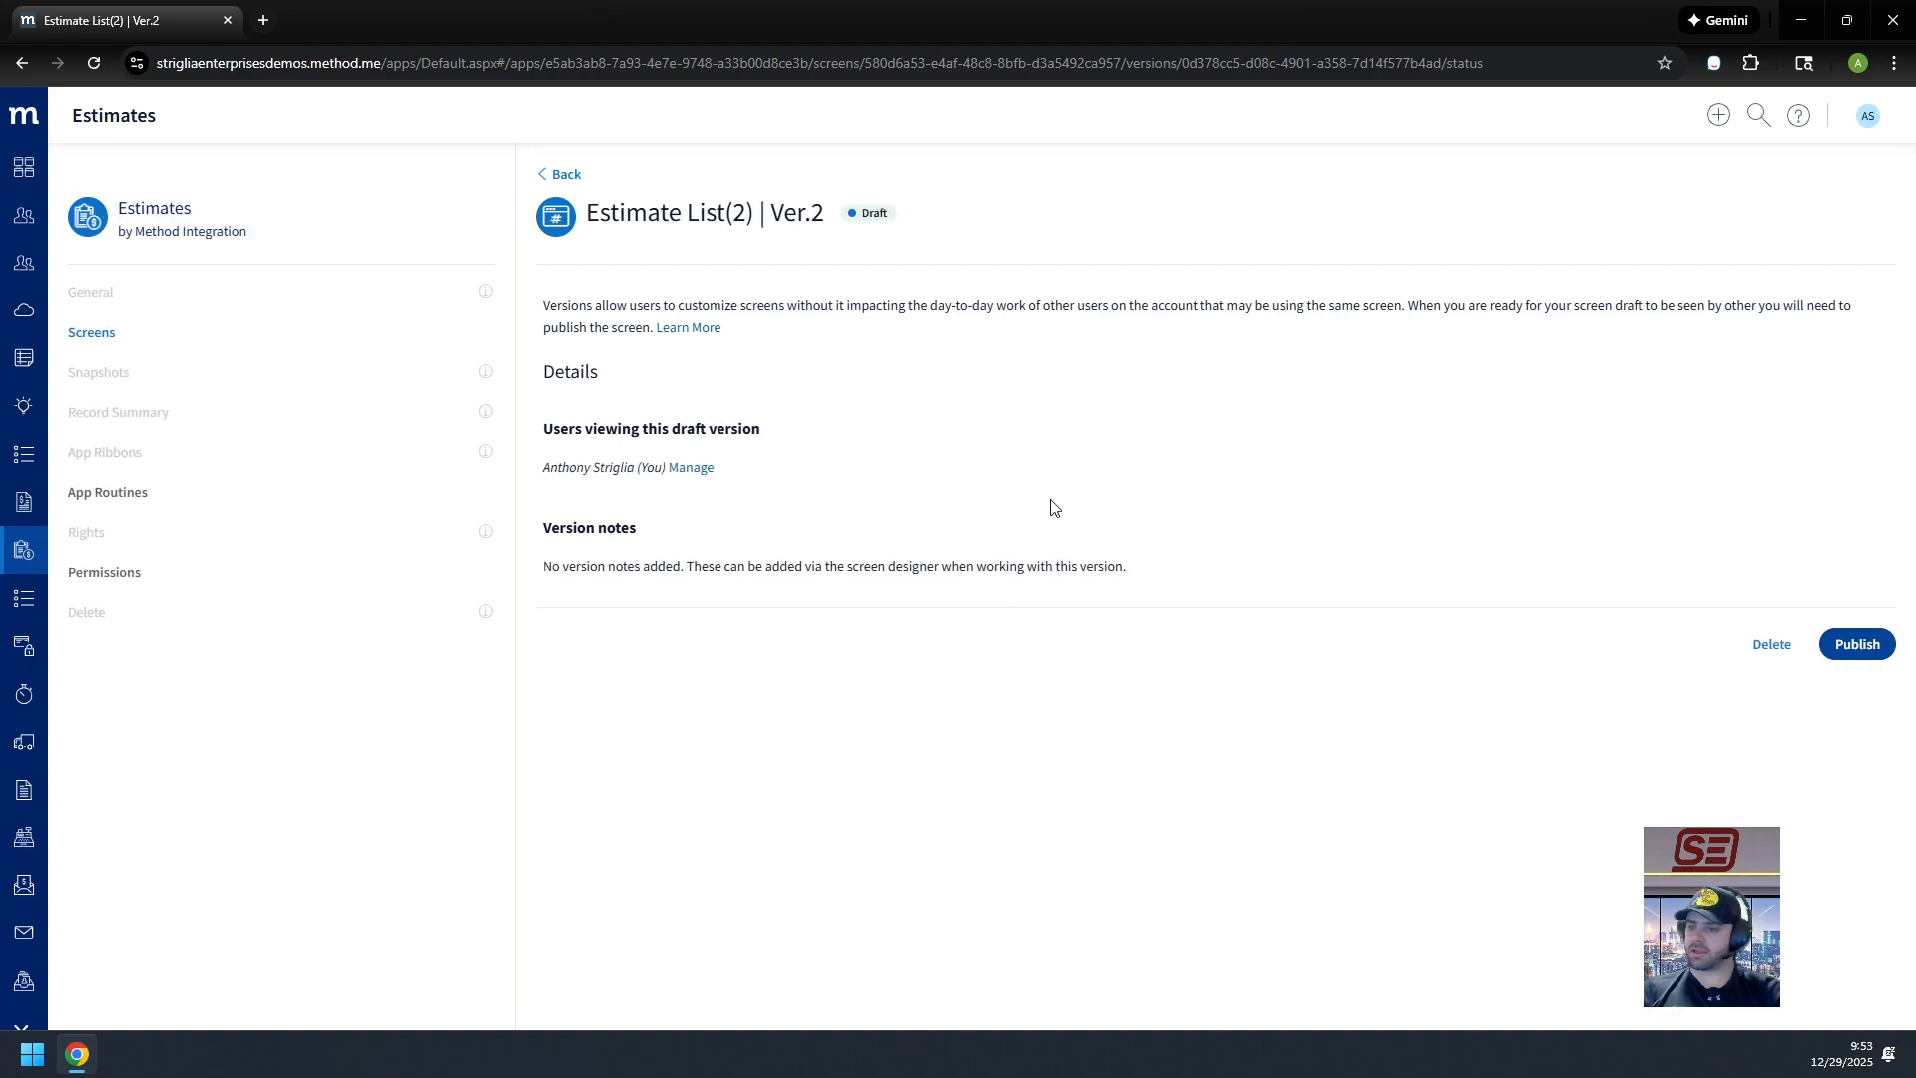
# Step: Publish version 2 of the Estimate List screen, confirming in the dialog
pyautogui.click(1853, 649)
pyautogui.click(1145, 644)
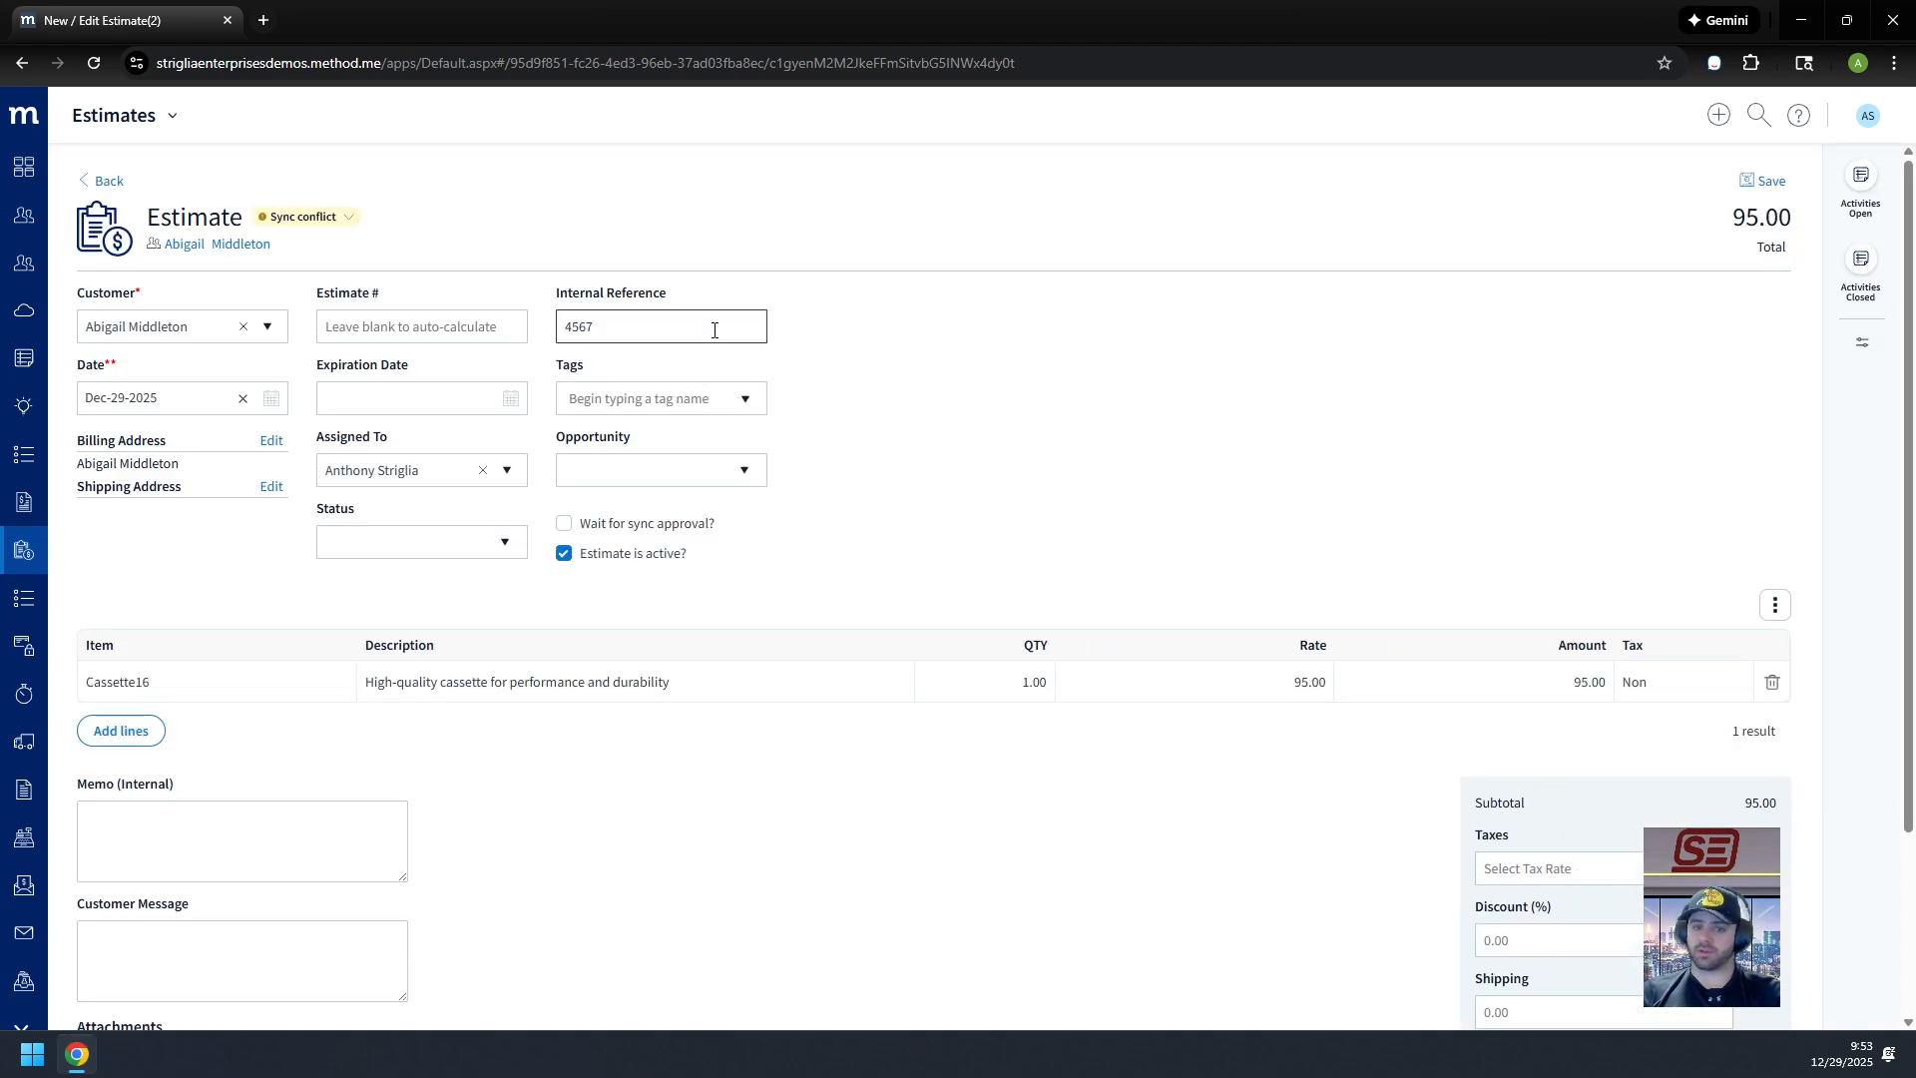
# Step: Review the 95.00 estimate's form, then go back to the Estimates list
pyautogui.scroll(-2, 1561, 749)
pyautogui.scroll(2, 1044, 736)
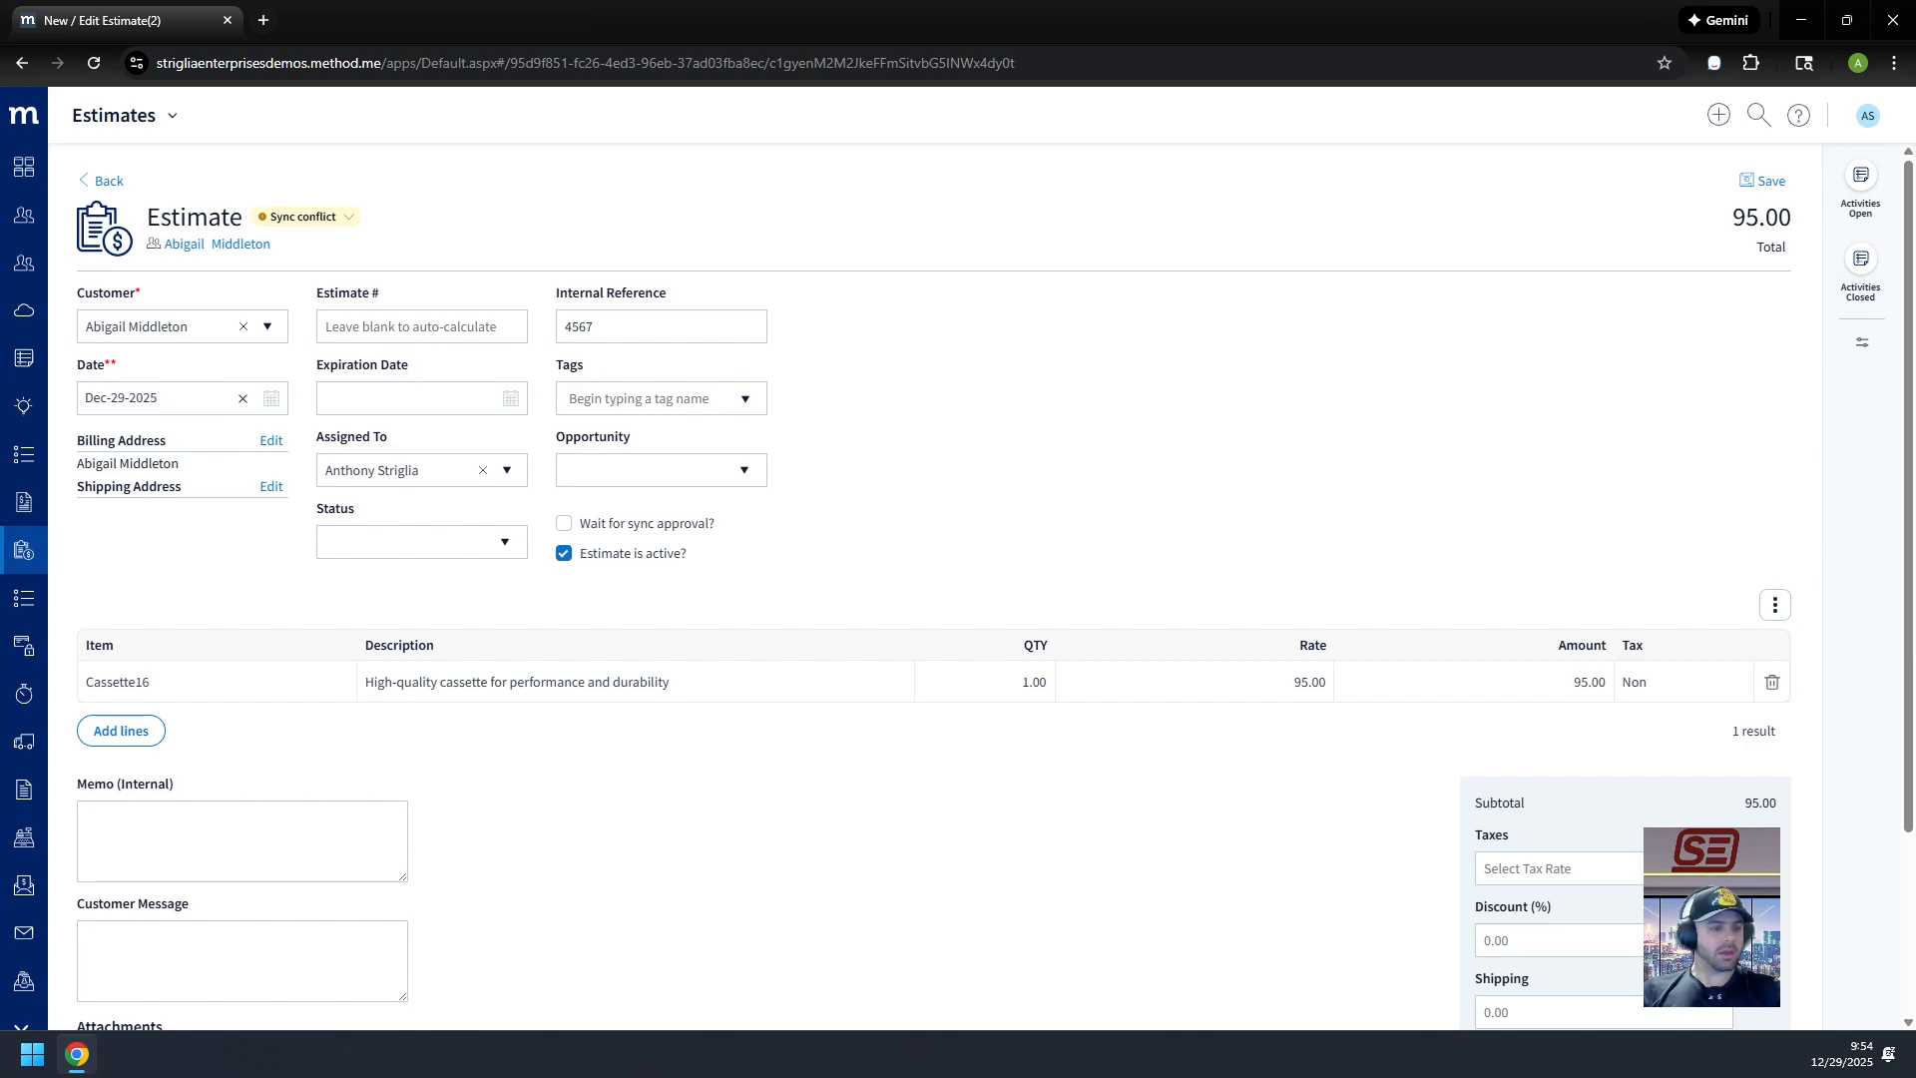
pyautogui.scroll(-2, 536, 810)
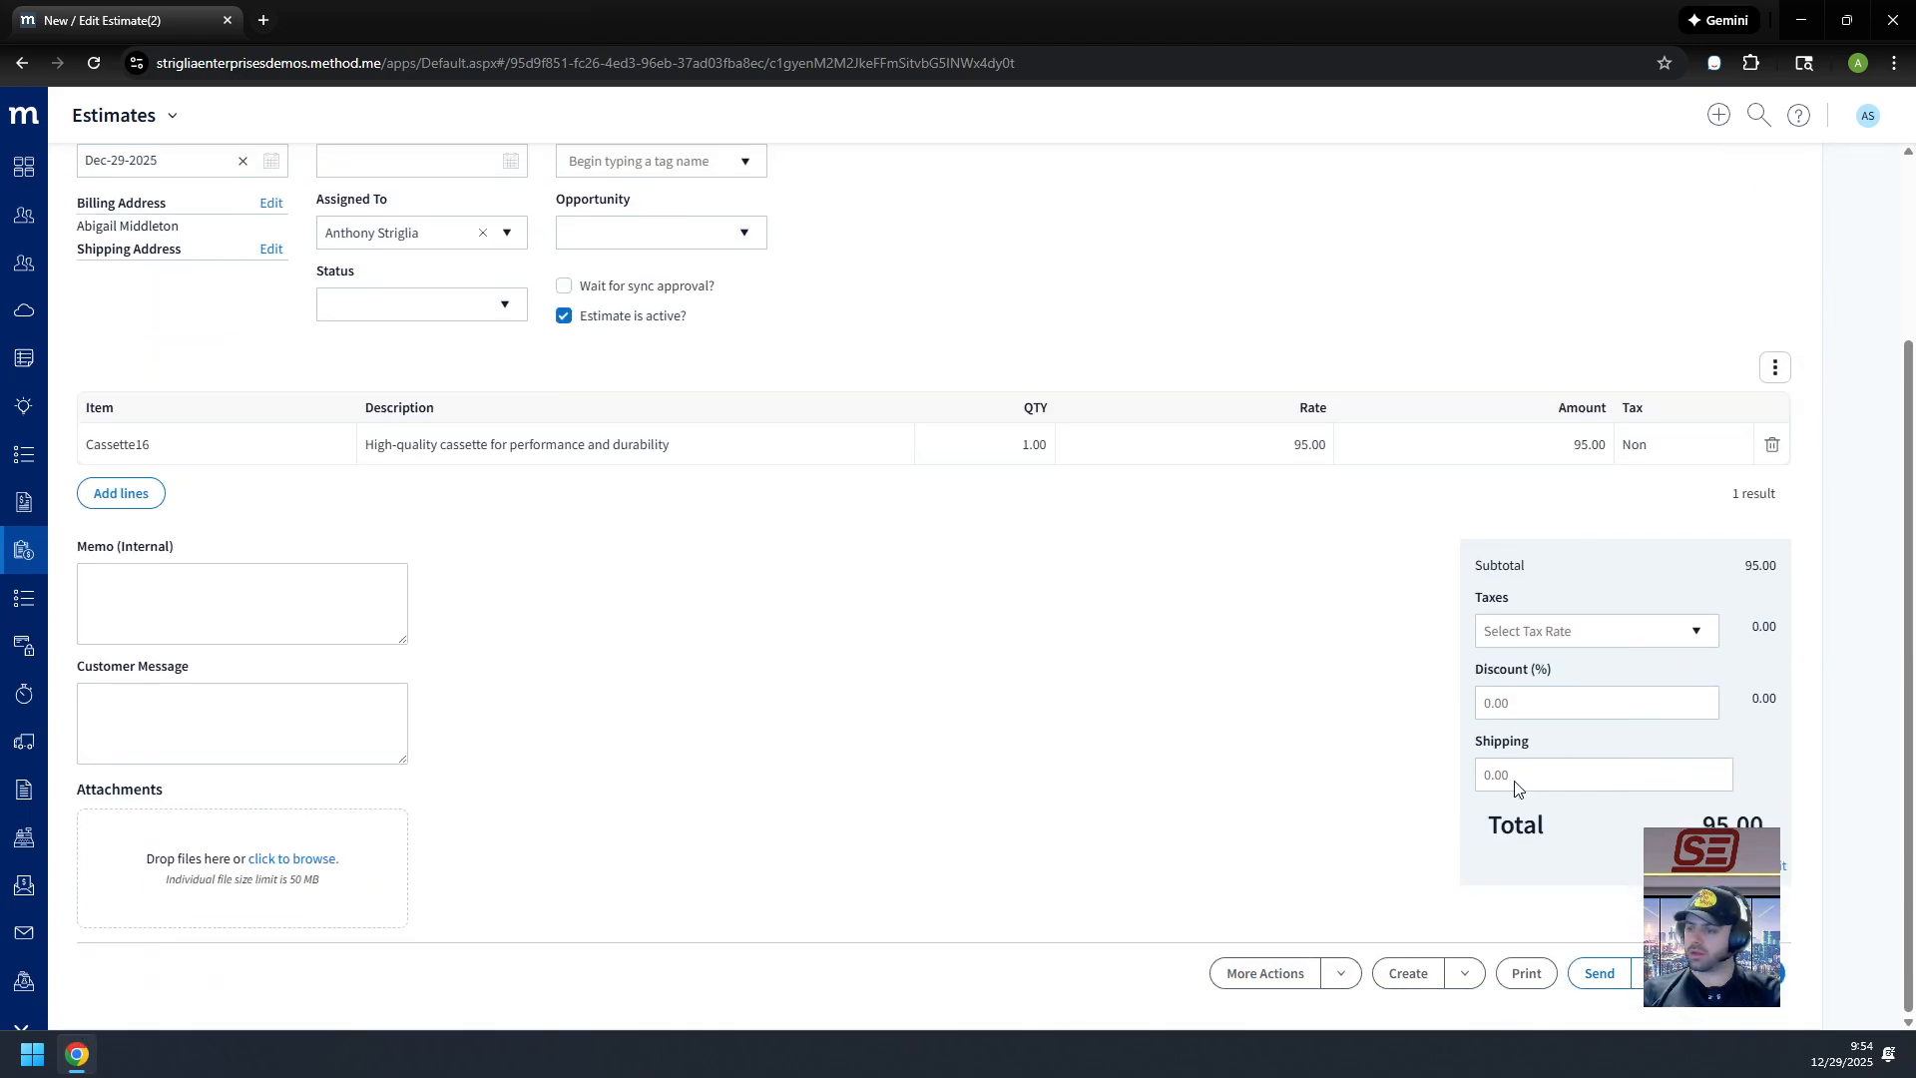
pyautogui.scroll(2, 1087, 765)
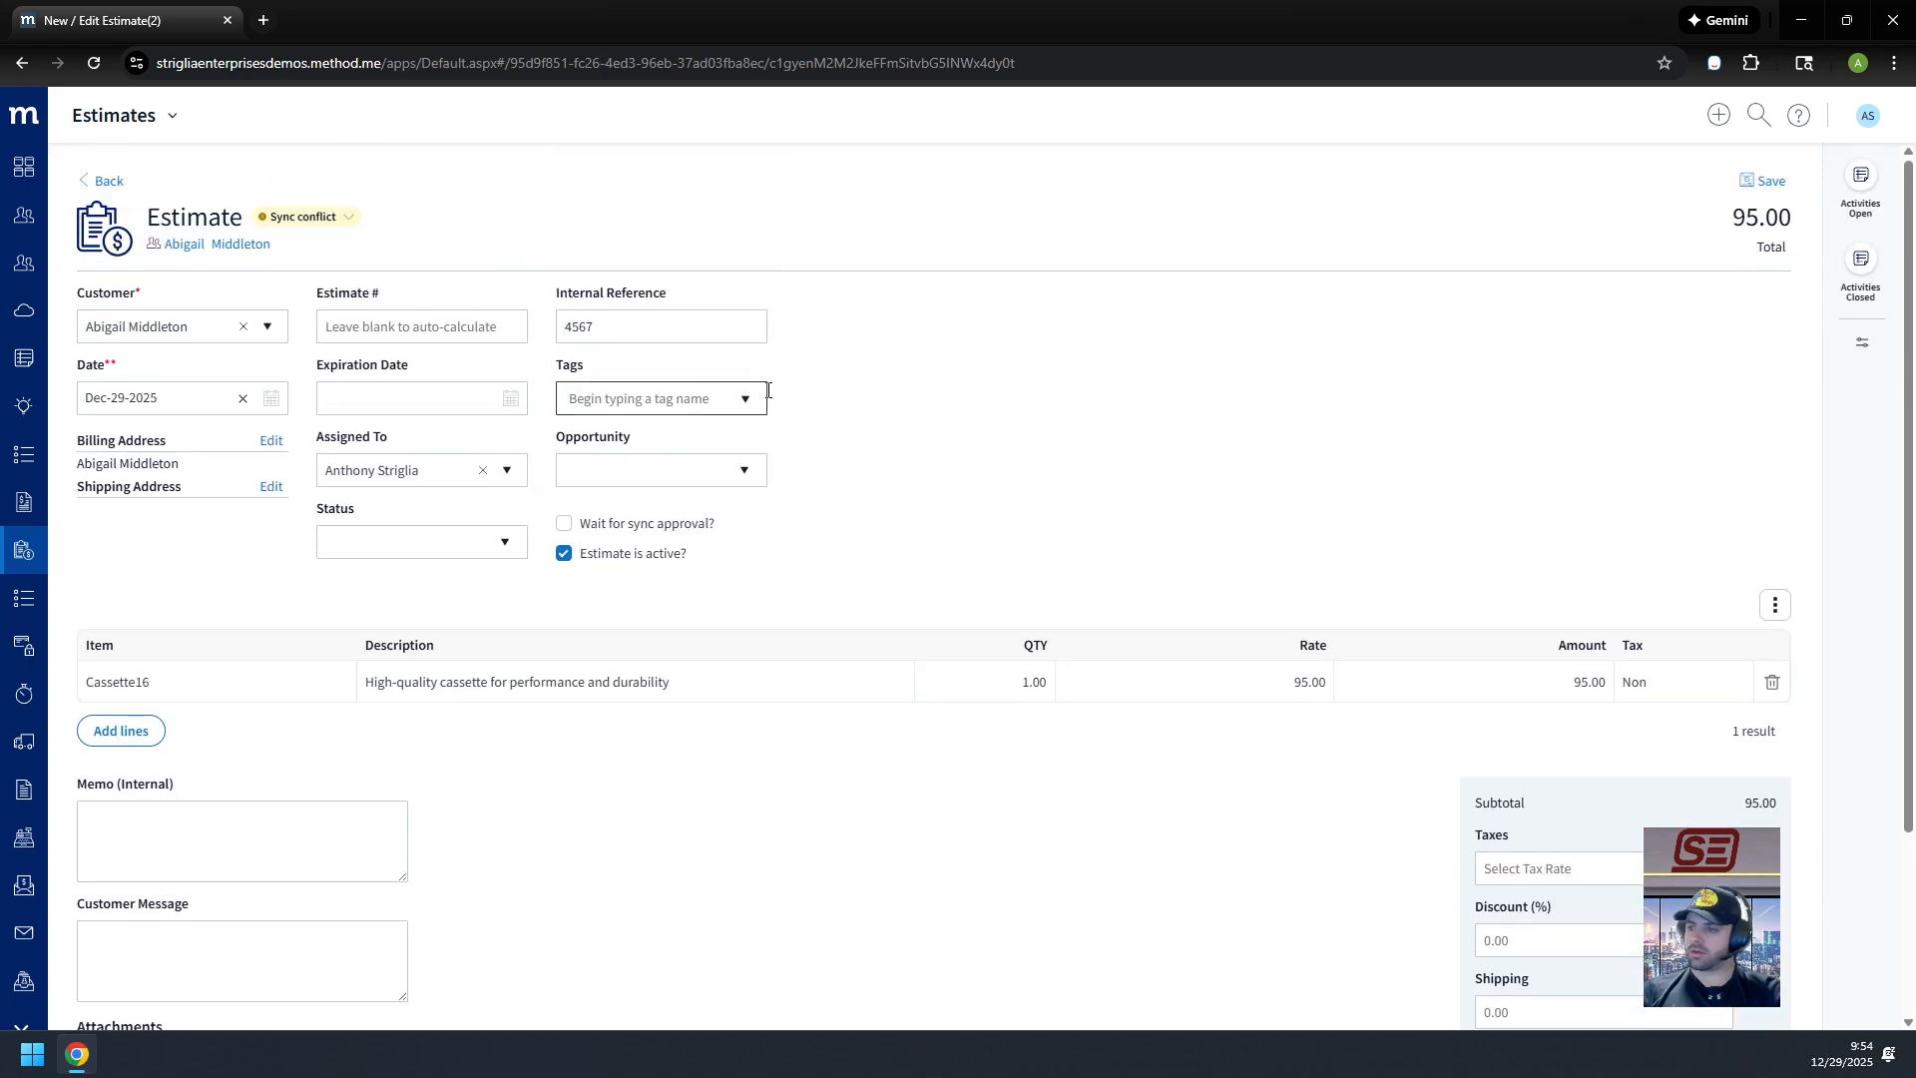
pyautogui.hotkey('alt', 'Left')
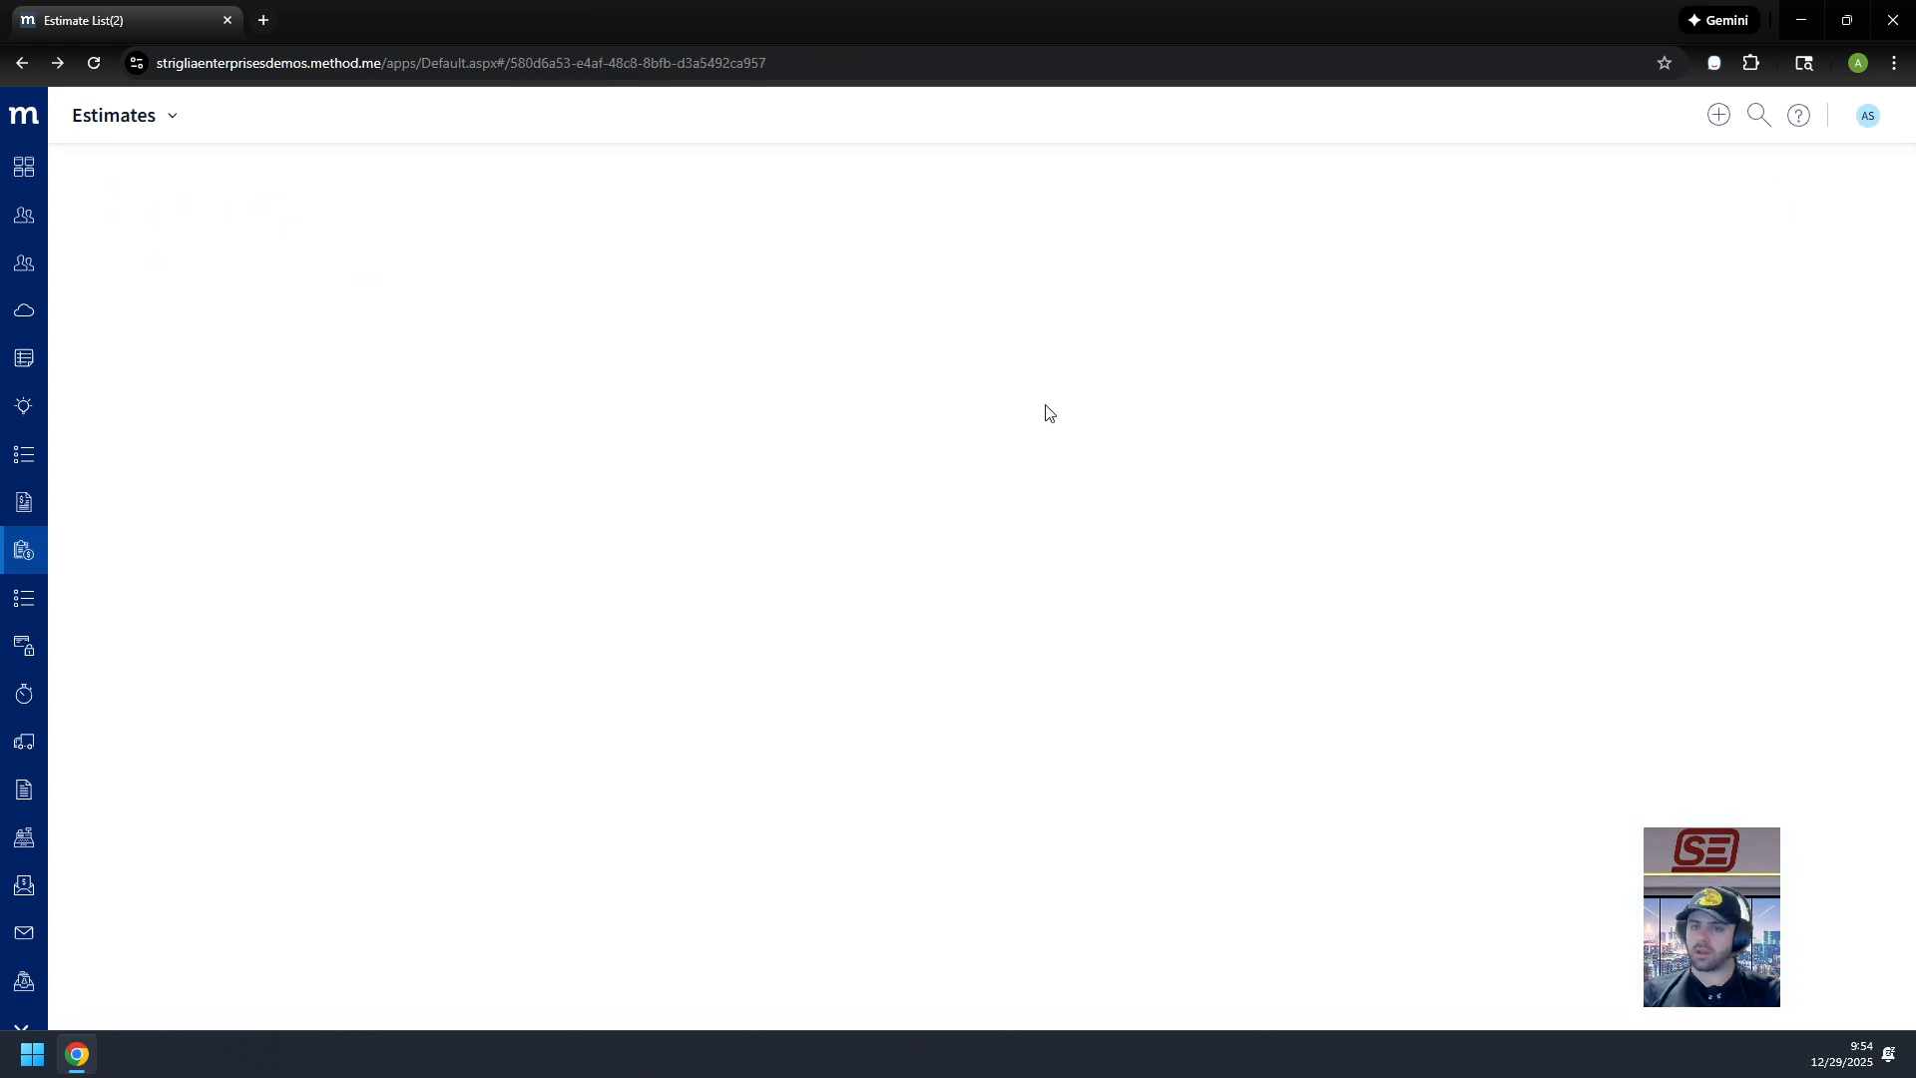